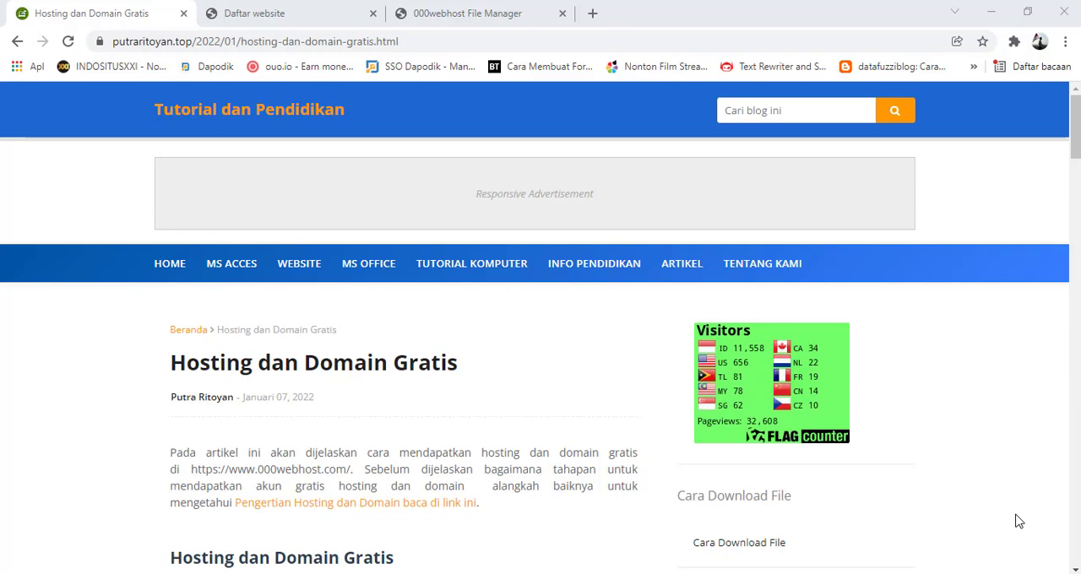
Read the article's instructions on visiting 000webhost.com and signing up for the Free Web Hosting plan
scroll(617, 373, "down", 3)
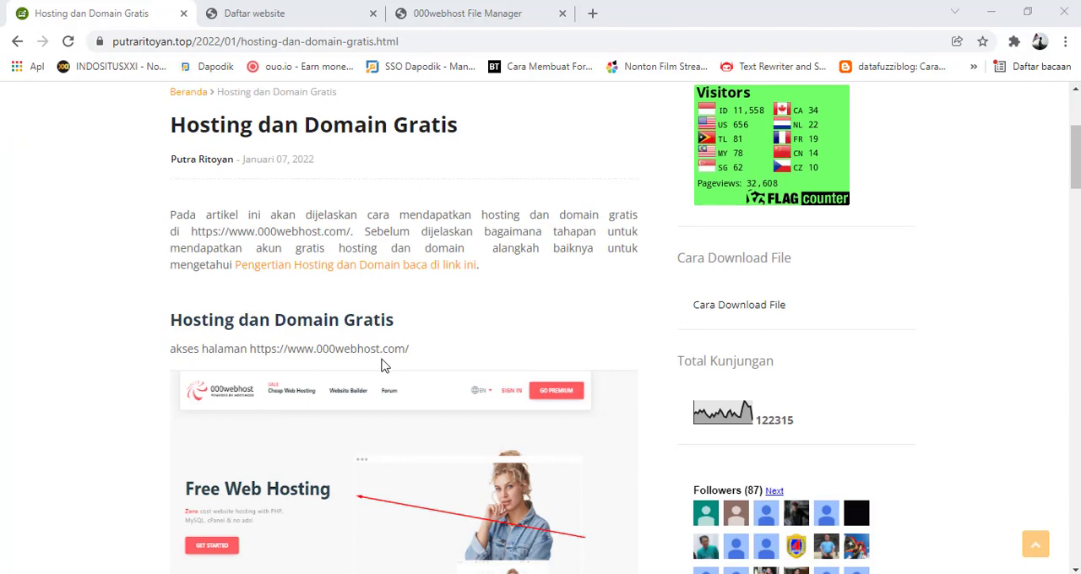
scroll(283, 329, "down", 1)
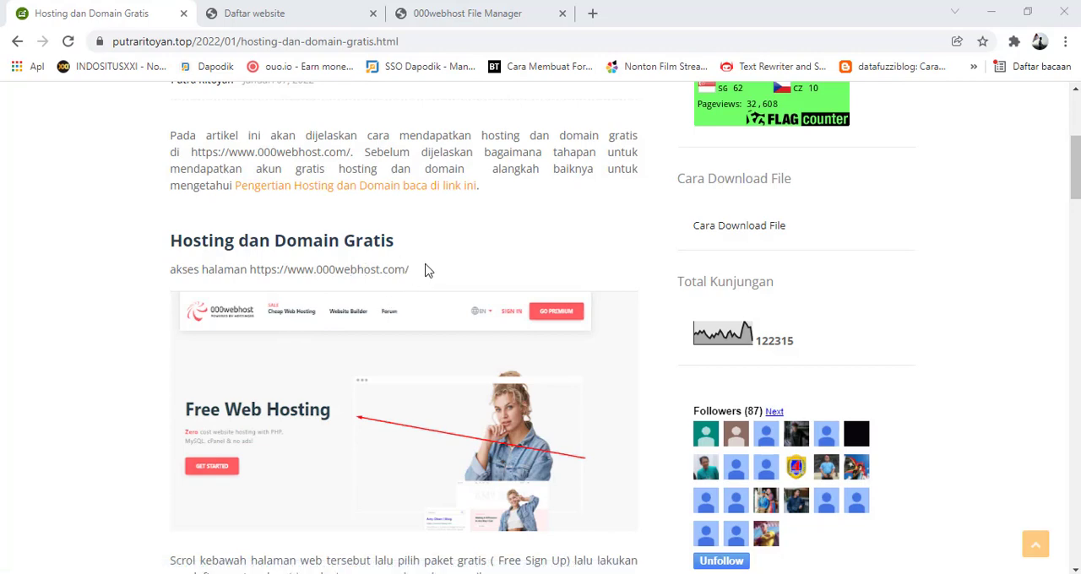
scroll(289, 285, "down", 1)
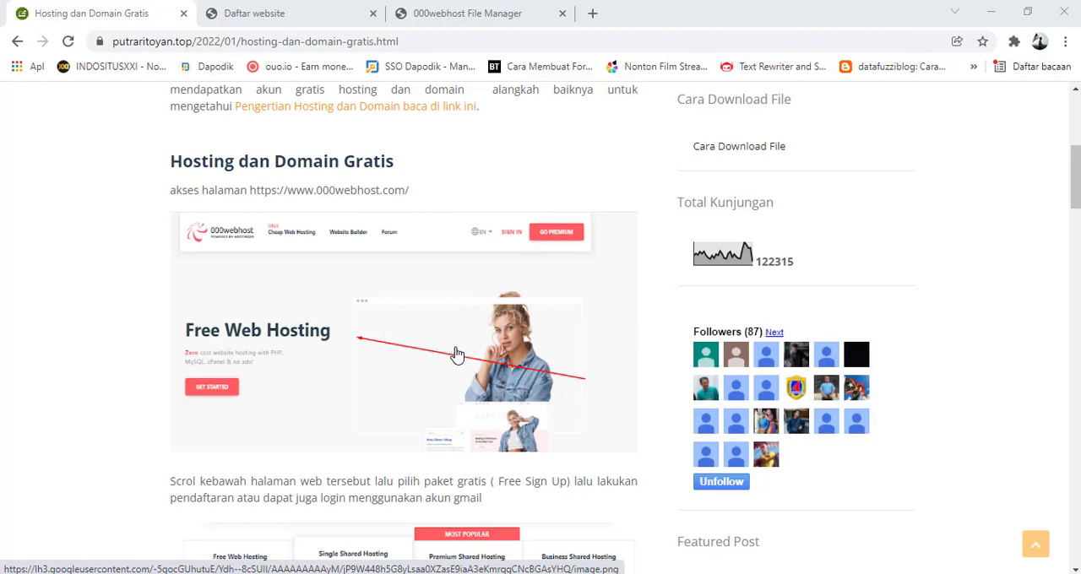
scroll(435, 314, "down", 3)
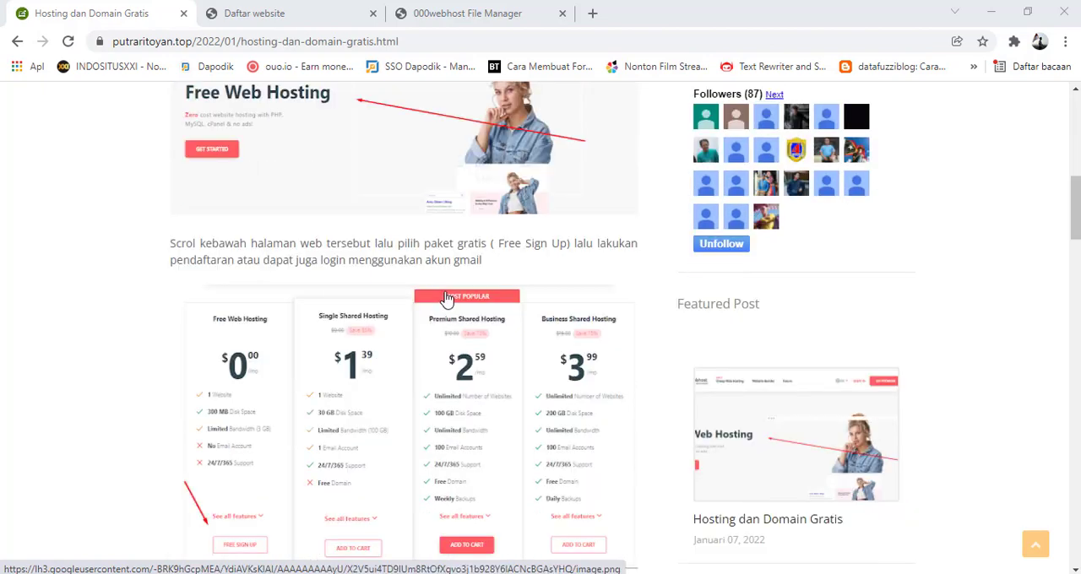
scroll(389, 283, "down", 1)
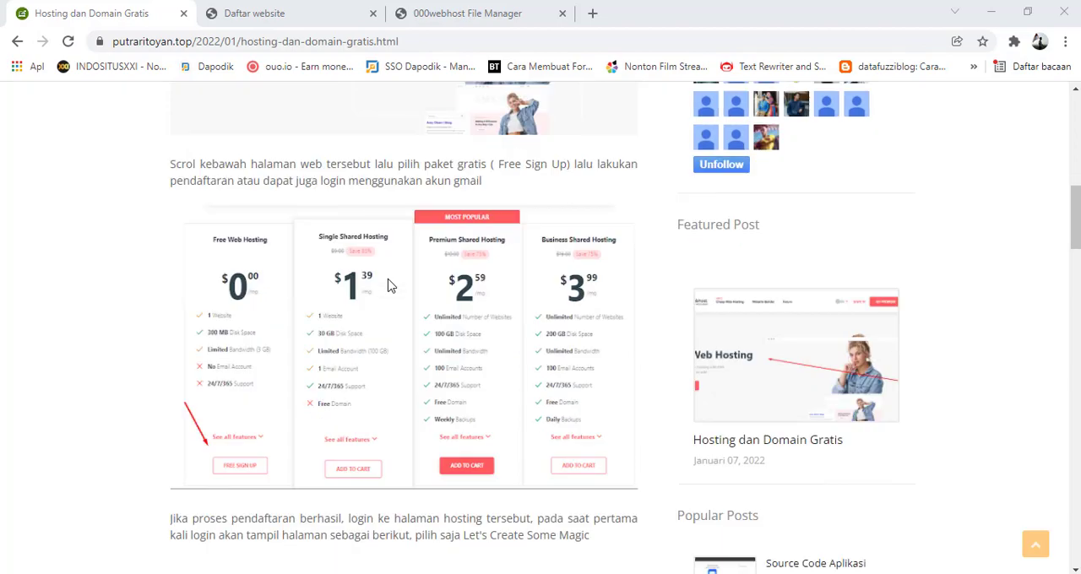
scroll(410, 246, "up", 2)
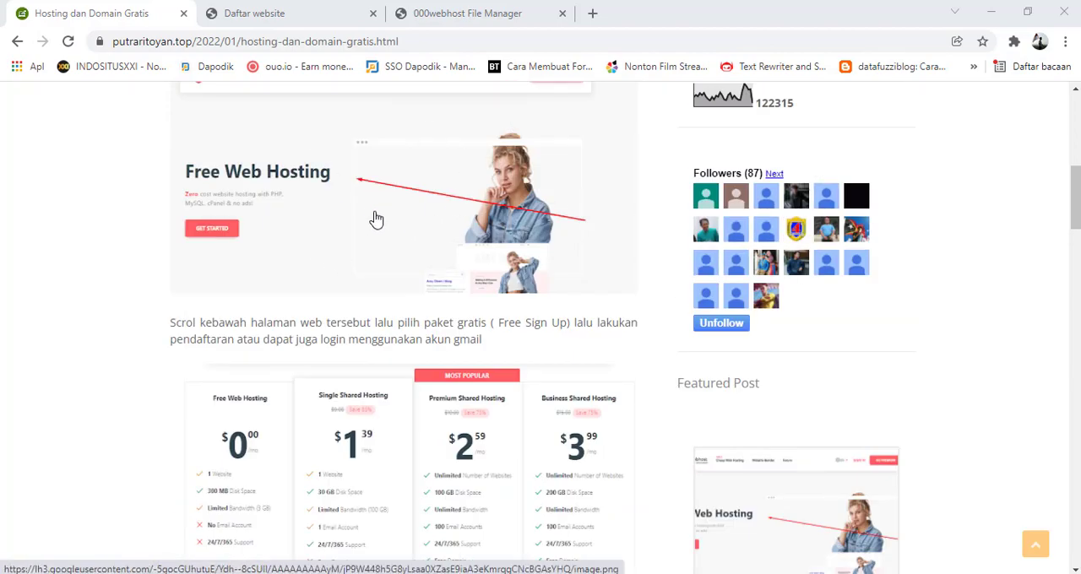
scroll(353, 234, "down", 3)
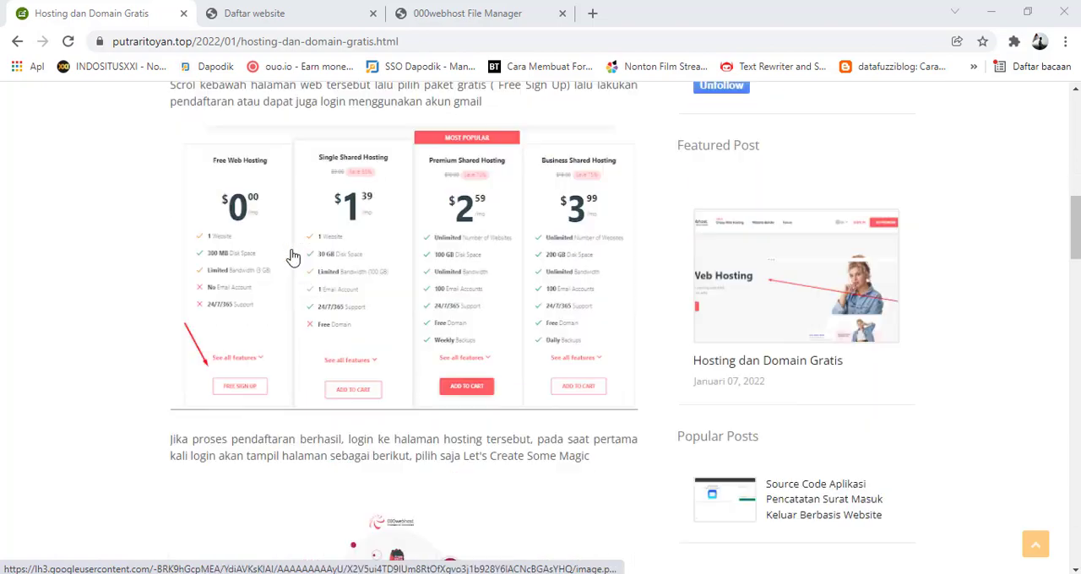
scroll(305, 250, "up", 1)
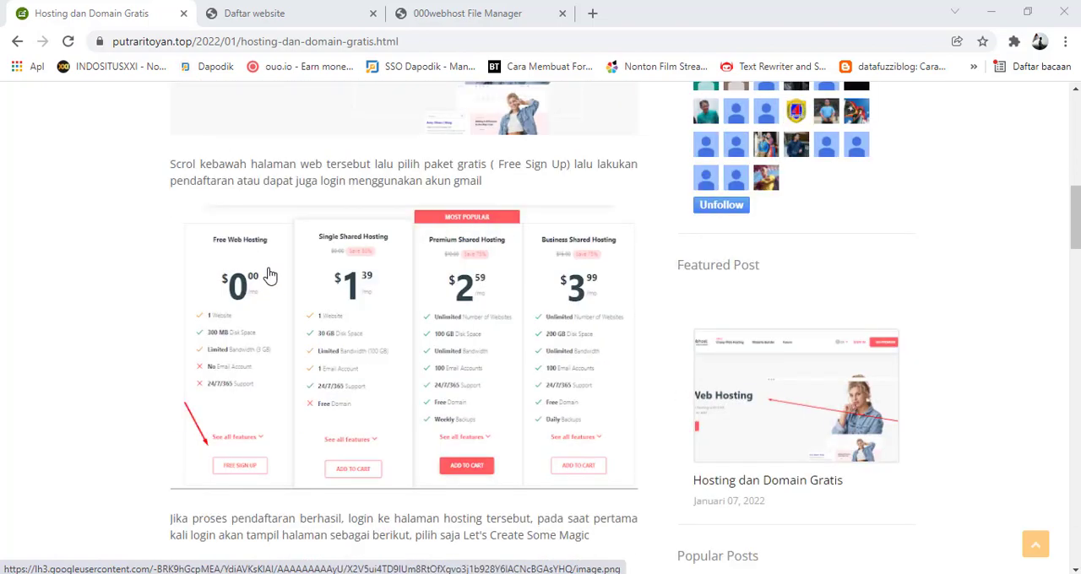
scroll(270, 276, "down", 2)
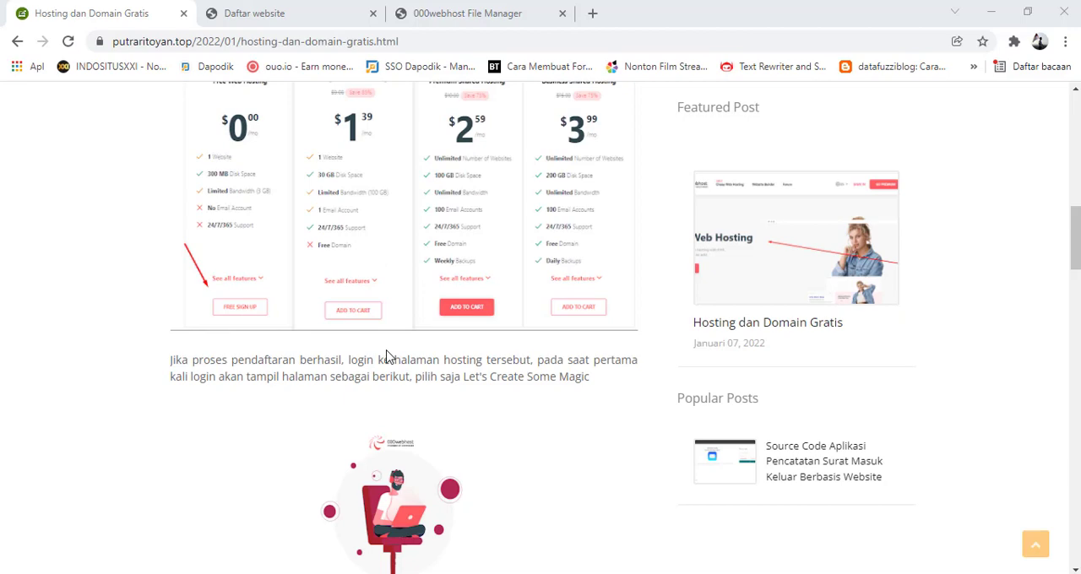
Read the article's sections on the first login, choosing Other as the site purpose, and selecting Upload Your Site
scroll(387, 357, "down", 3)
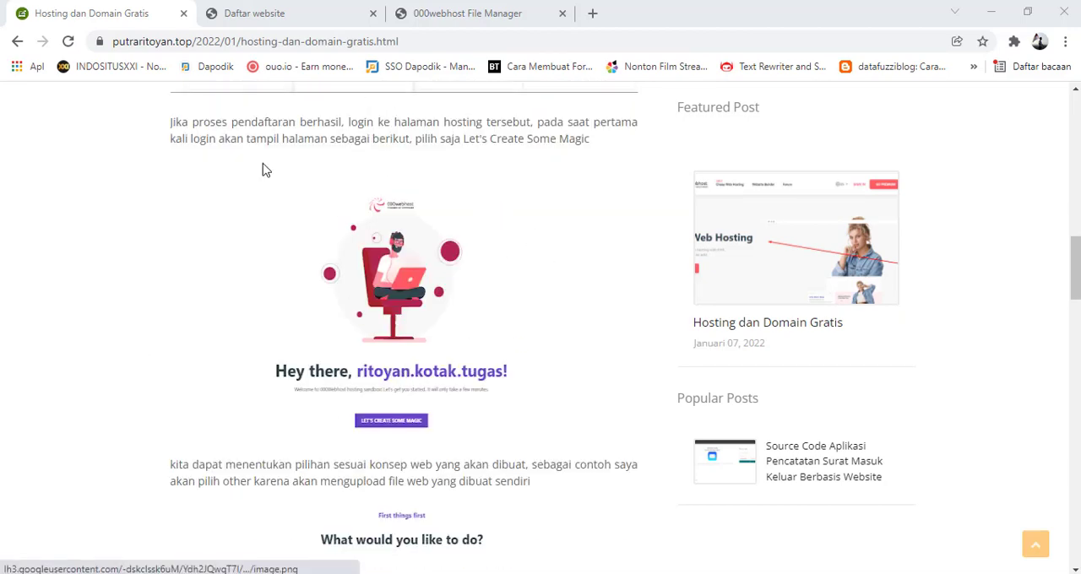
scroll(224, 250, "down", 1)
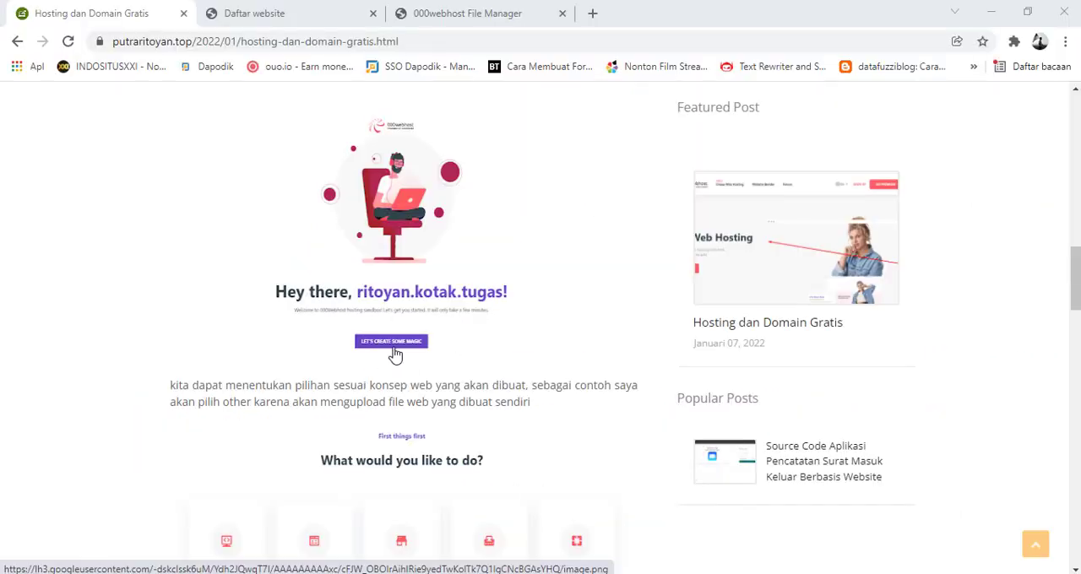
scroll(392, 338, "down", 2)
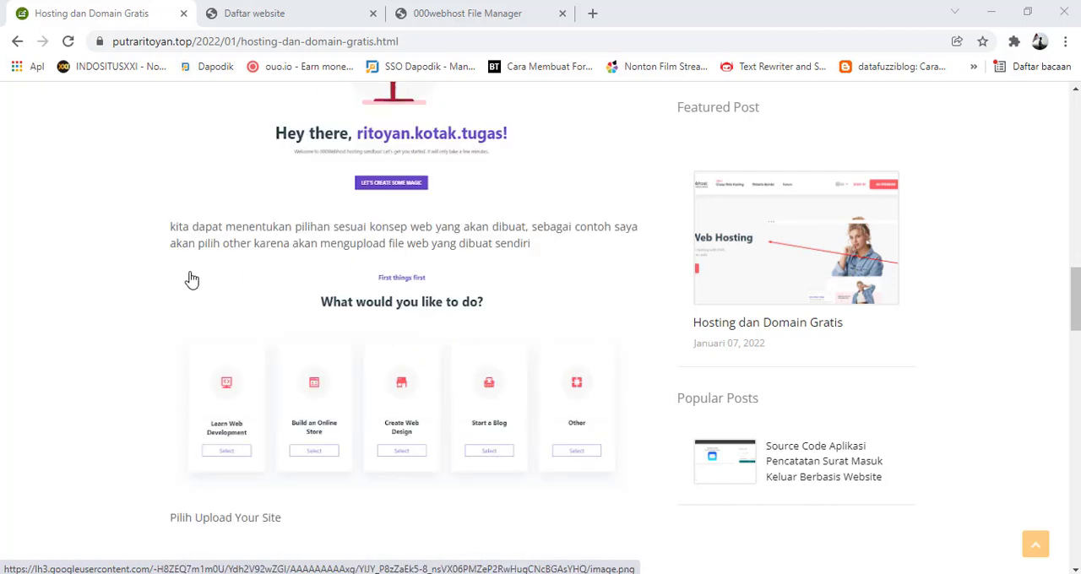
scroll(578, 335, "up", 1)
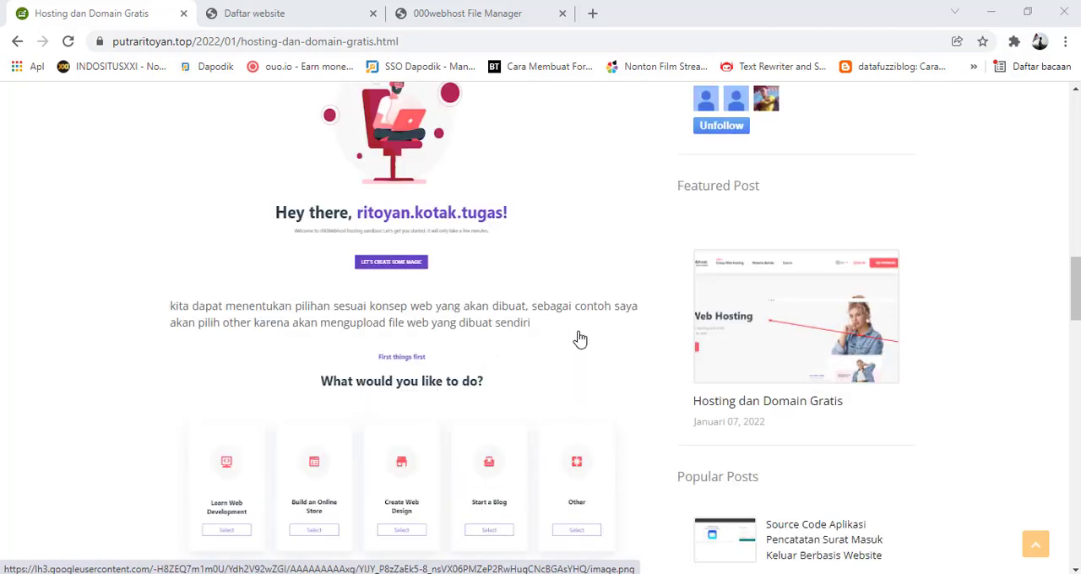
scroll(579, 338, "up", 1)
scroll(580, 338, "down", 3)
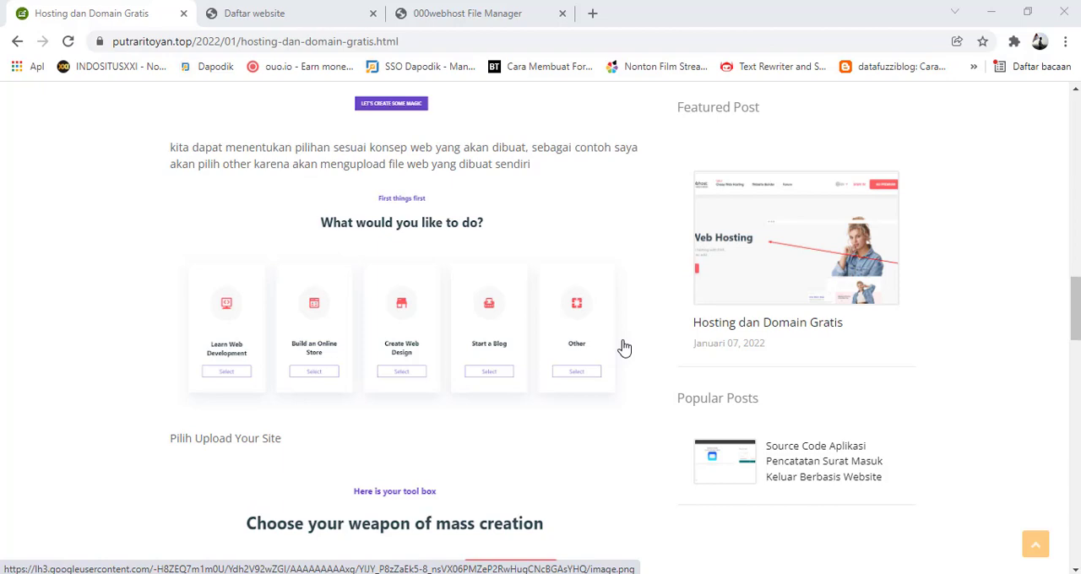
scroll(538, 325, "down", 3)
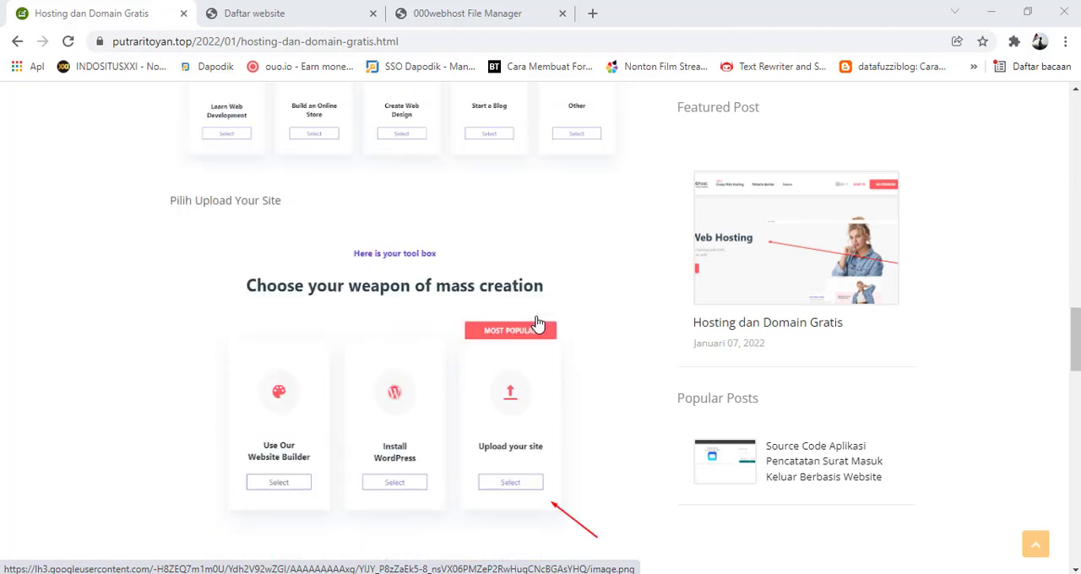
scroll(529, 294, "down", 1)
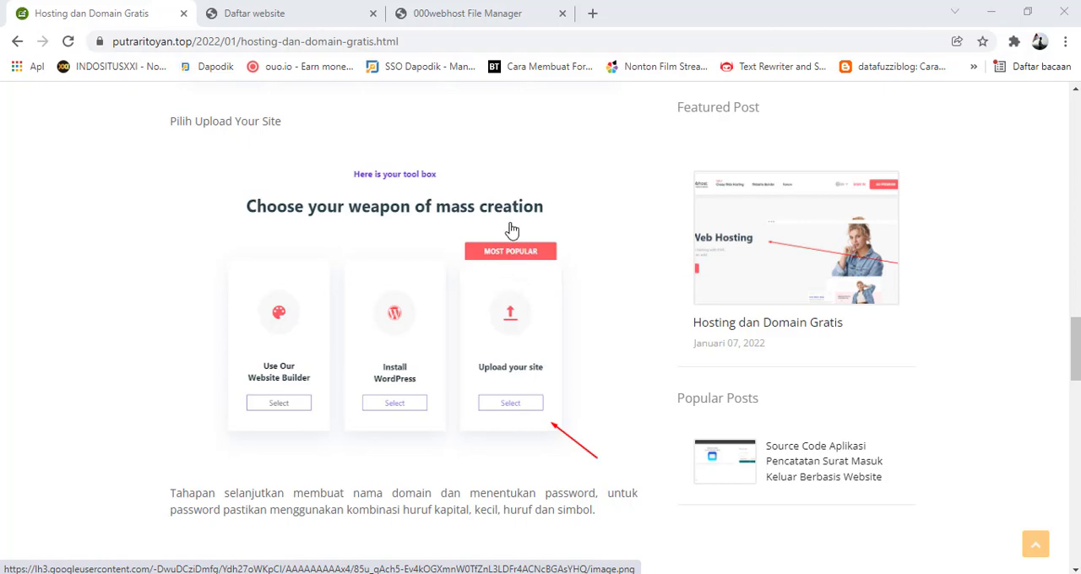
Read the article's sections on naming the project, setting its password, and using public_html in the file manager
scroll(511, 312, "down", 4)
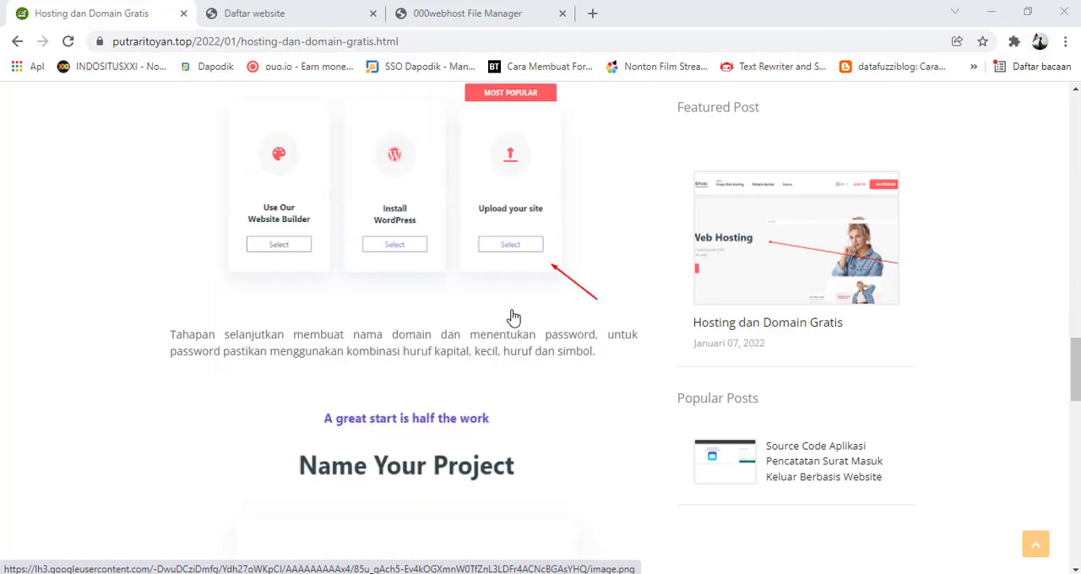
scroll(513, 317, "down", 2)
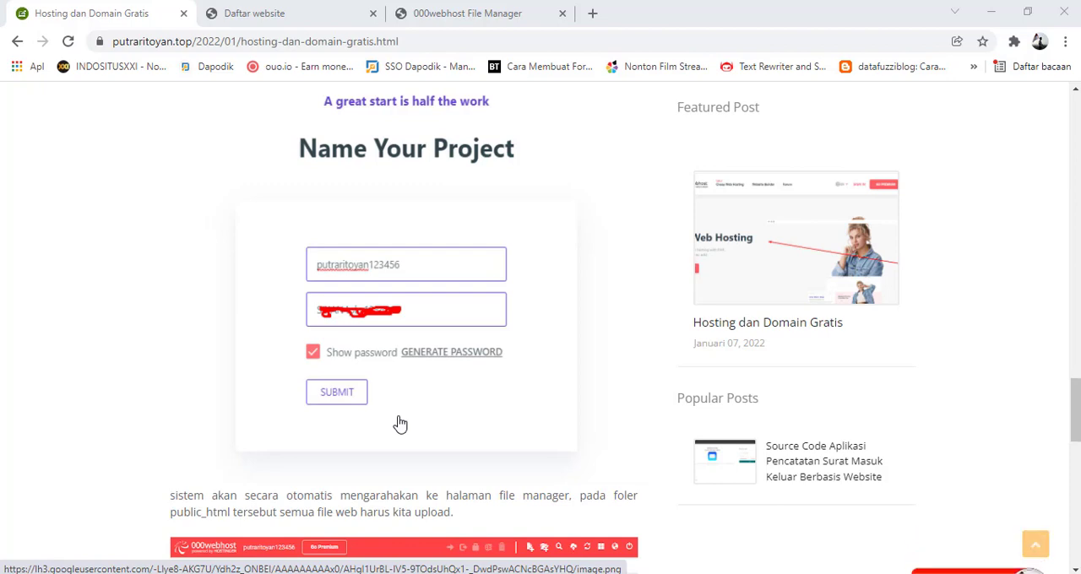
scroll(466, 383, "down", 2)
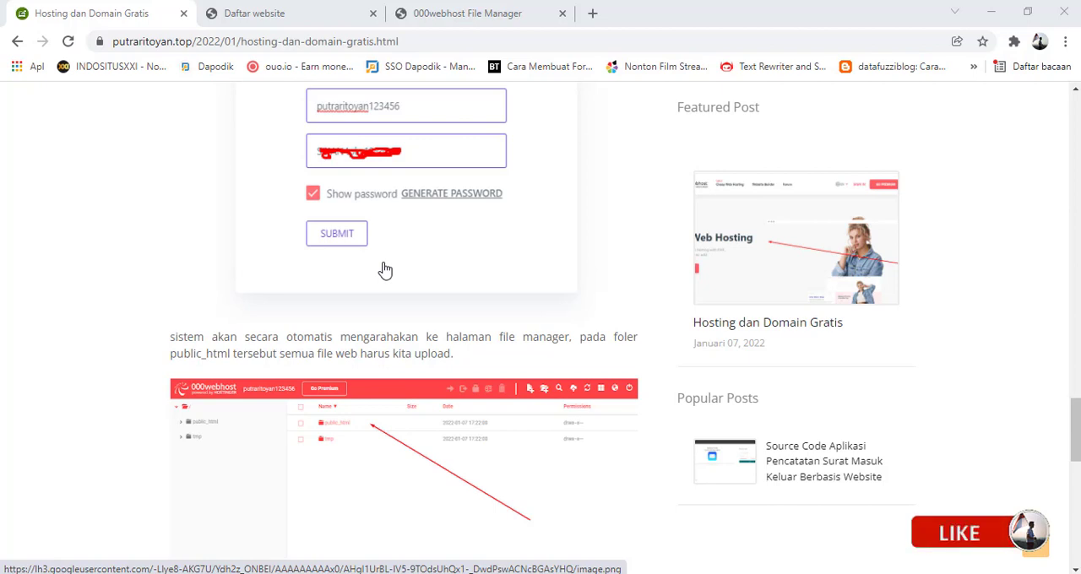
scroll(402, 322, "down", 1)
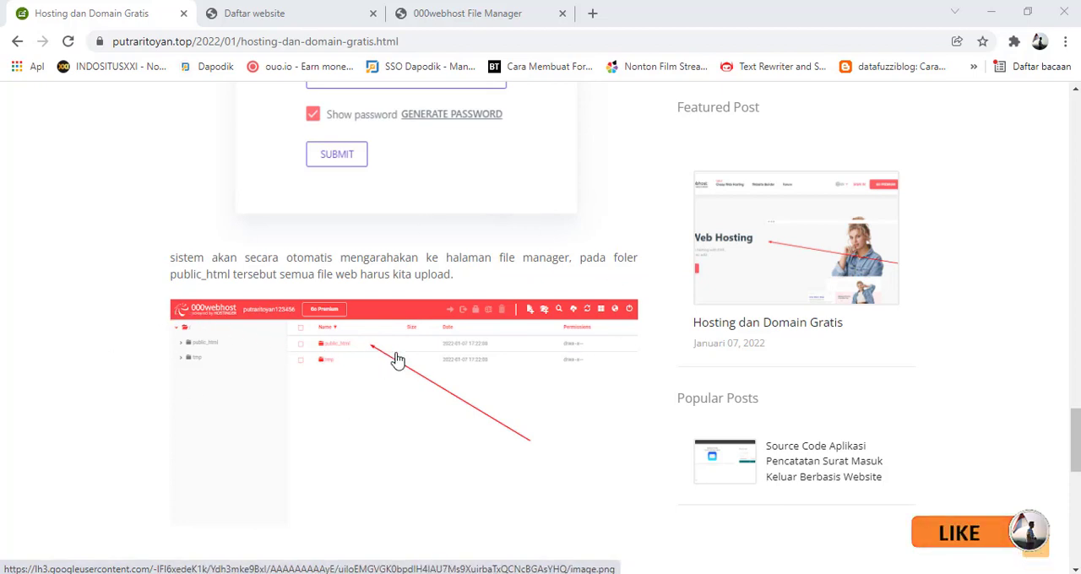
scroll(331, 380, "down", 1)
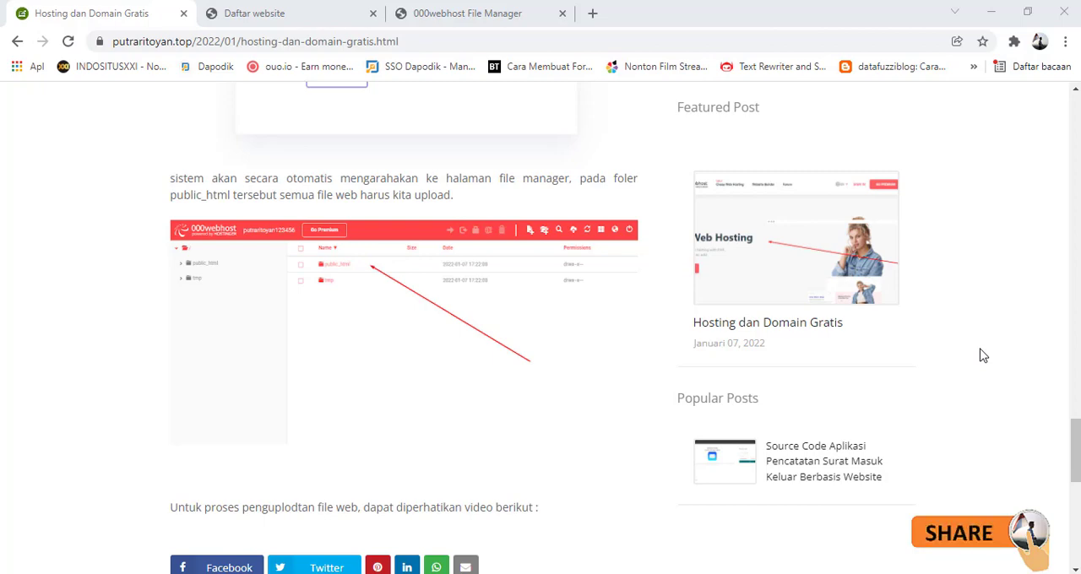
Switch to the 000webhost File Manager and open the public_html folder
left_click(445, 18)
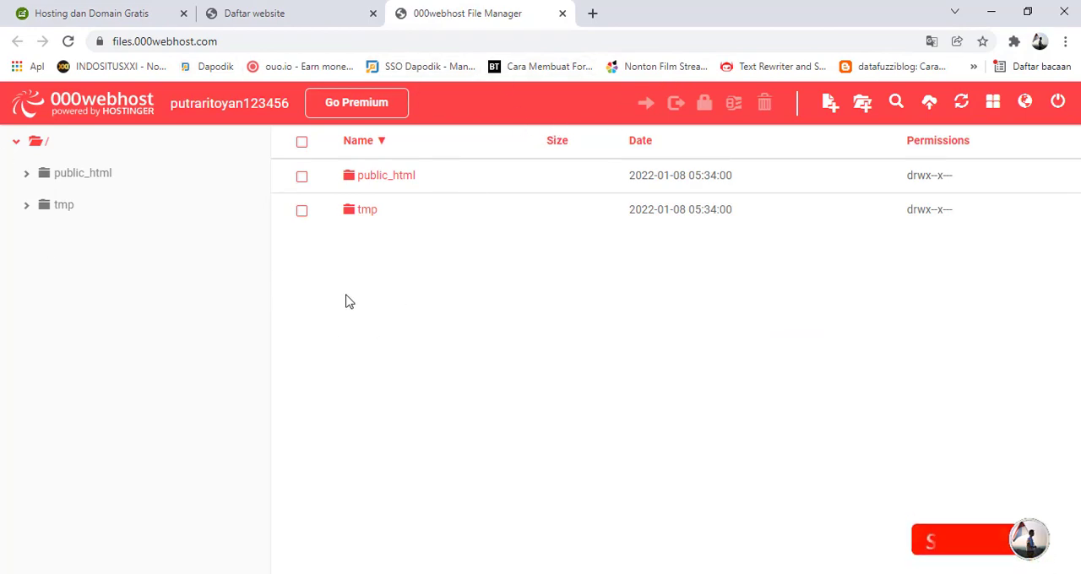
left_click(93, 12)
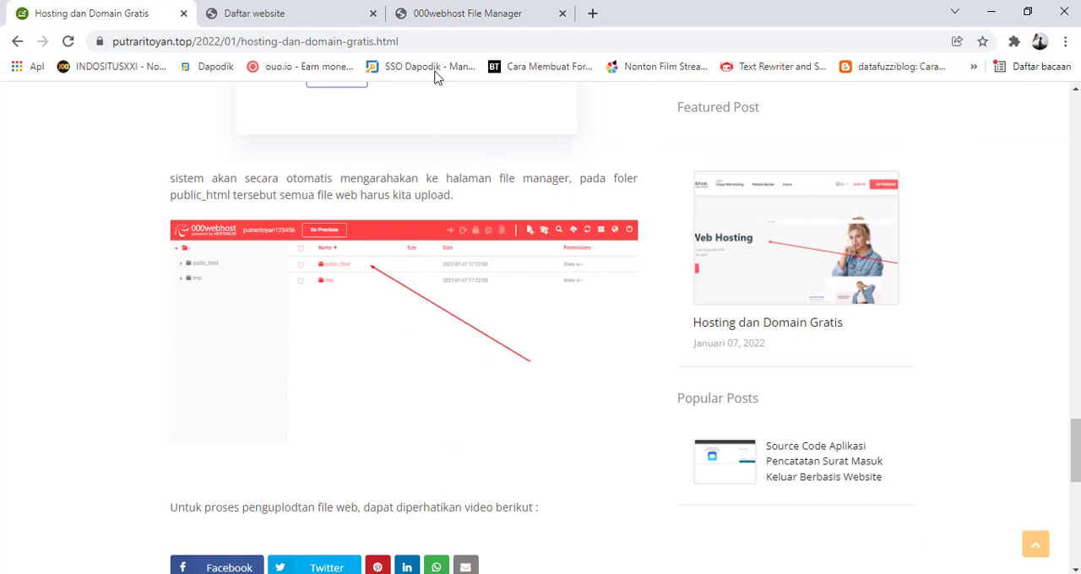
left_click(453, 12)
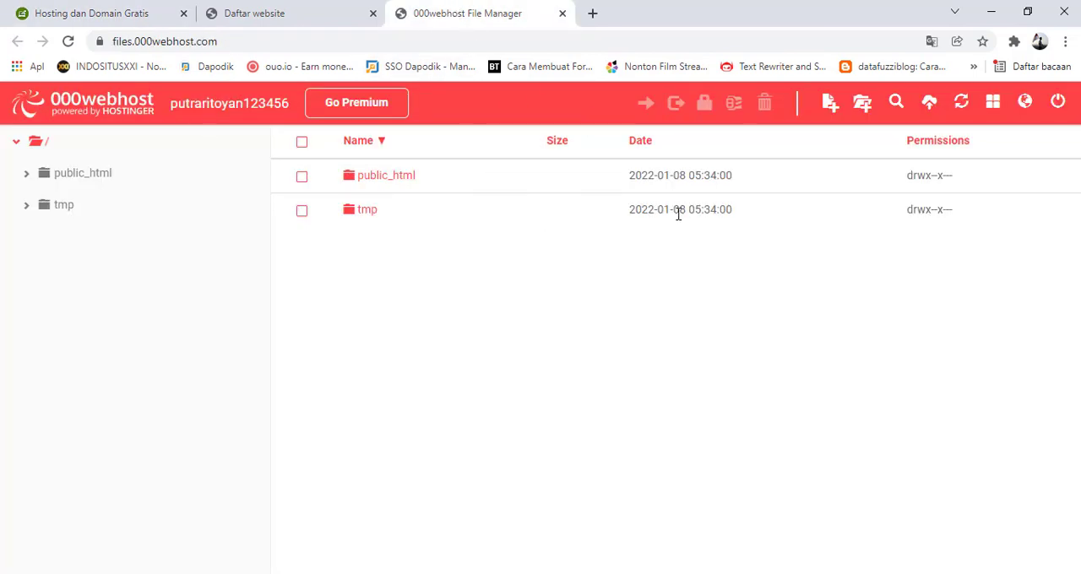
left_click(394, 181)
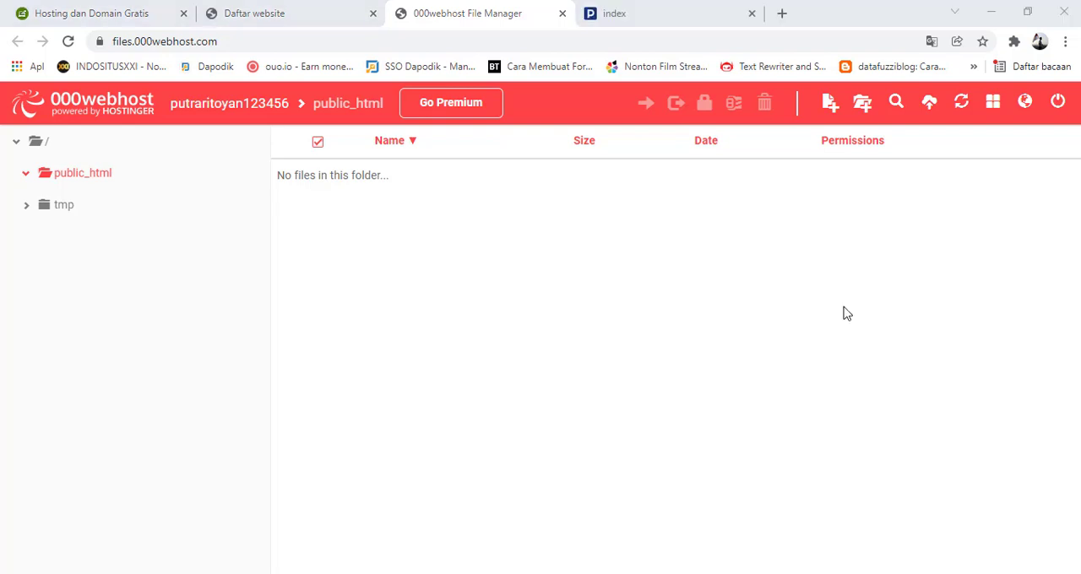
View the local web-alumni site, and in File Explorer browse from xampp through htdocs into the web-alumni project folder
left_click(652, 17)
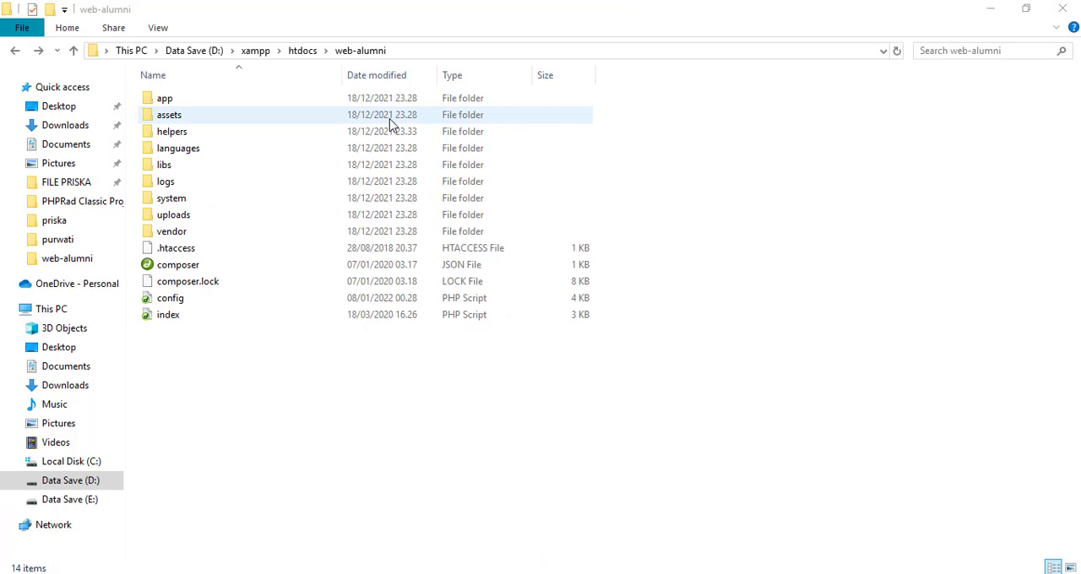
left_click(299, 53)
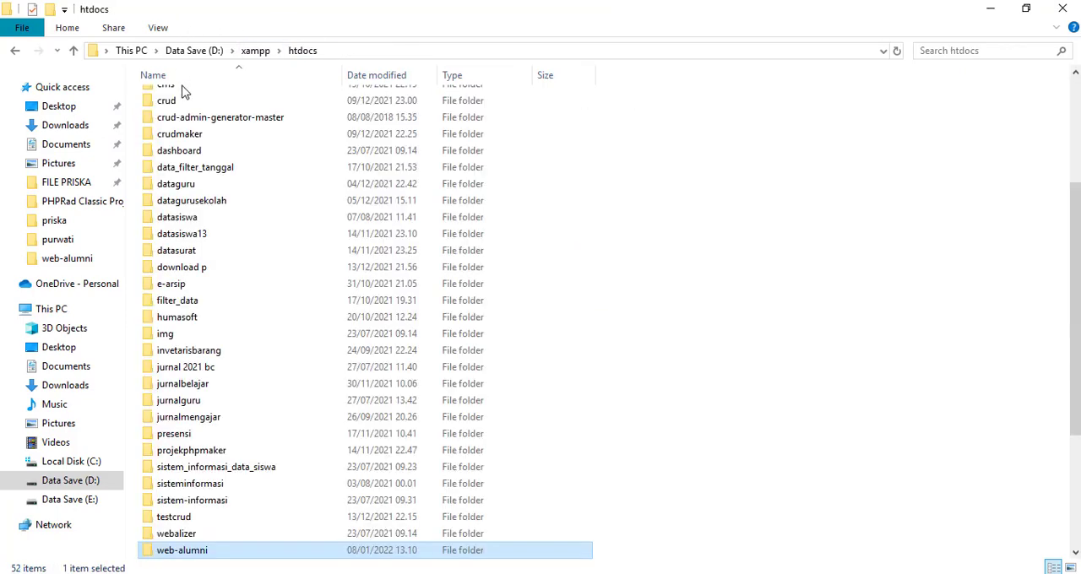
left_click(301, 54)
left_click(255, 57)
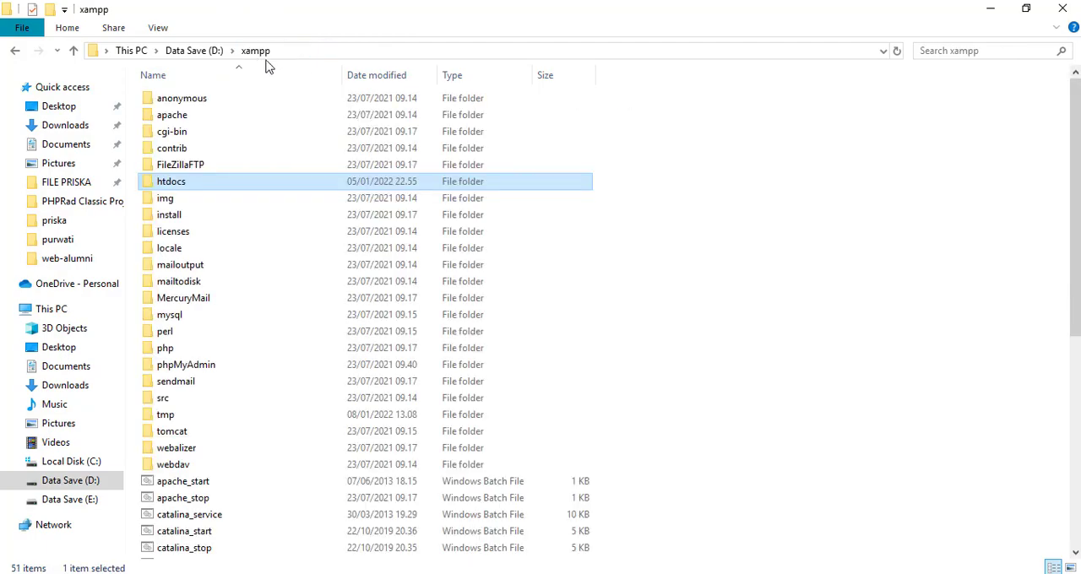
double_click(174, 185)
scroll(194, 271, "down", 6)
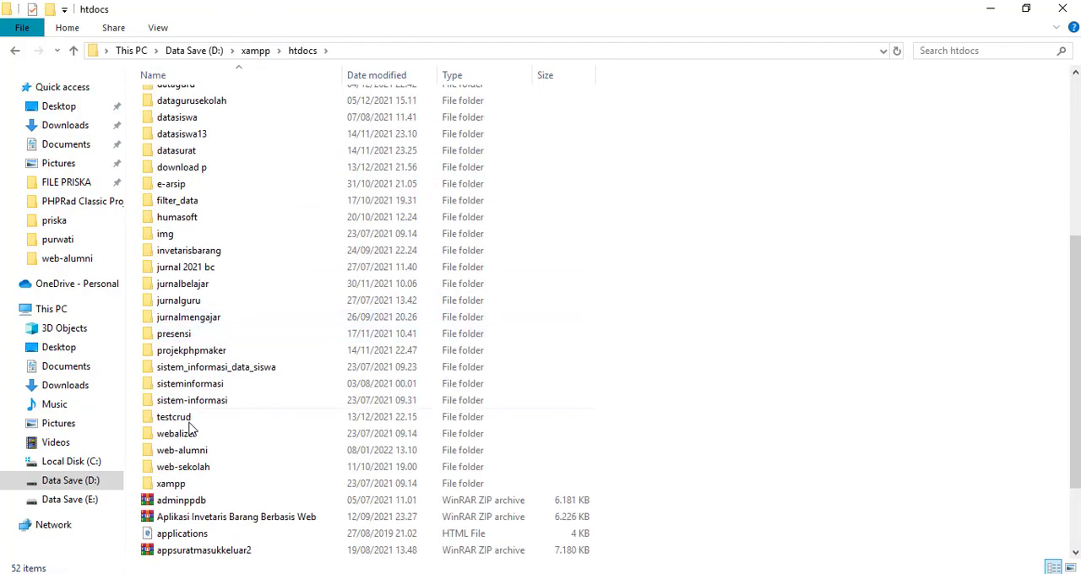
double_click(181, 451)
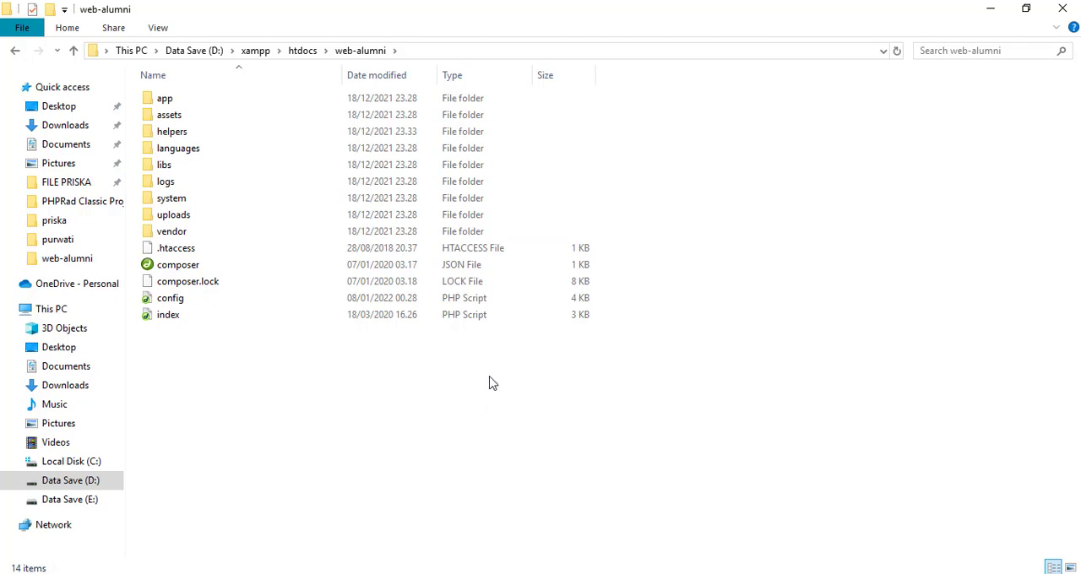
Switch to the browser to view the local web-alumni site and return to public_html in the 000webhost File Manager
mouse_move(214, 572)
left_click(230, 524)
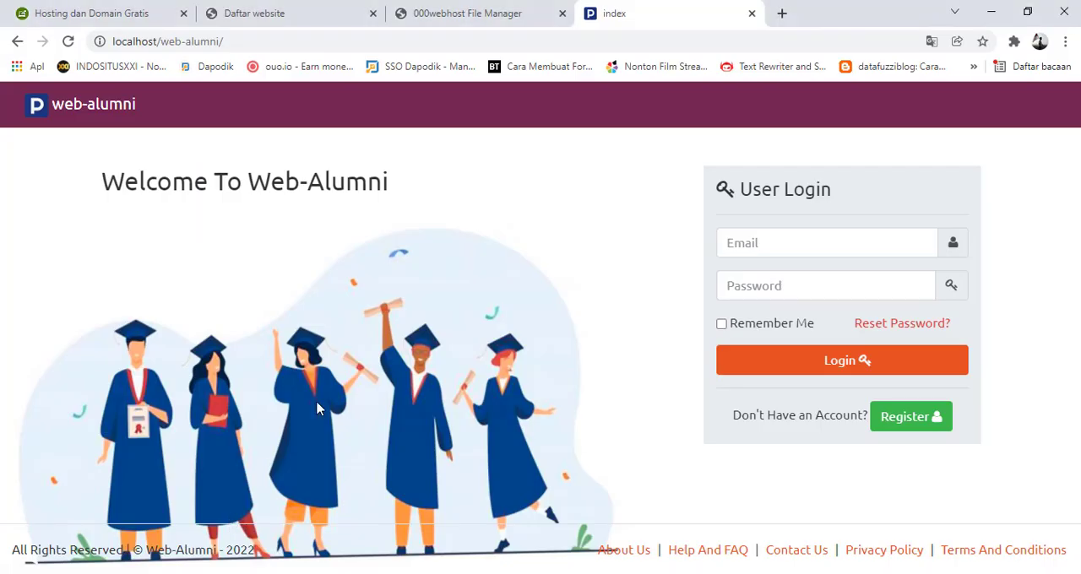
left_click(475, 12)
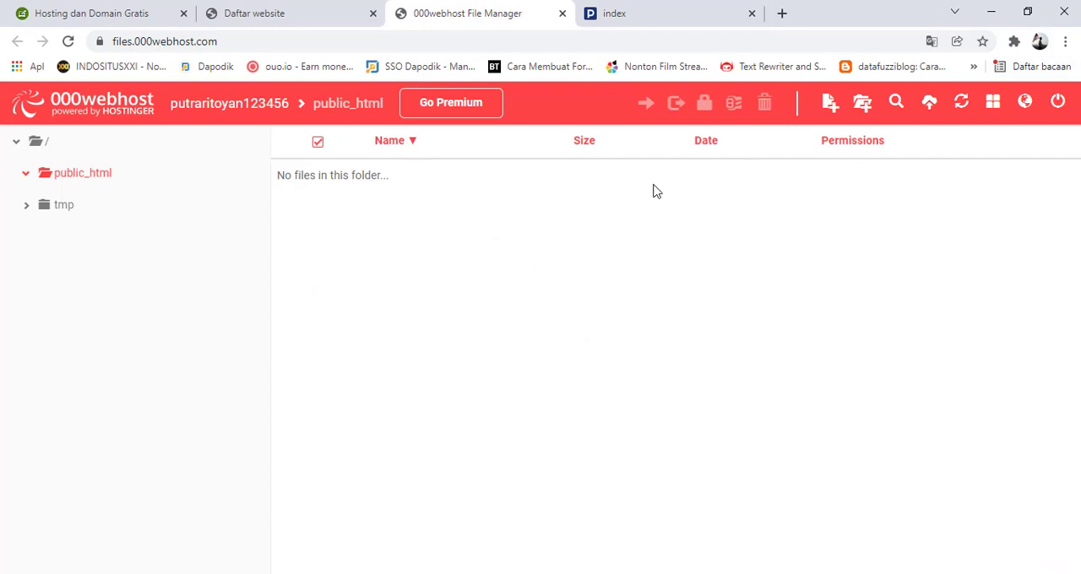
Switch to the web-alumni folder in File Explorer and archive all its files and folders as web-alumni.zip in ZIP format
mouse_move(184, 559)
left_click(83, 517)
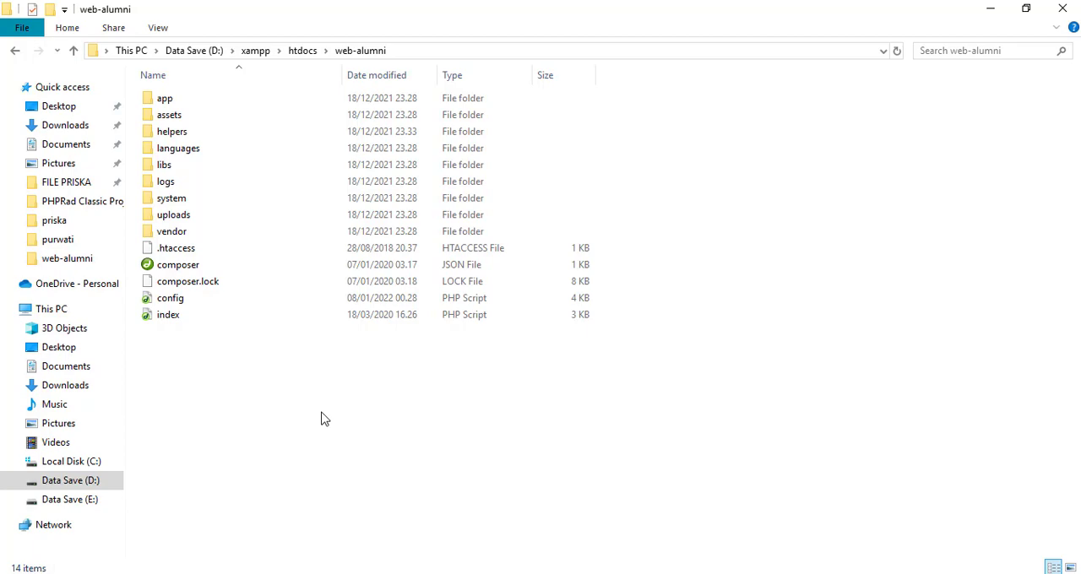
key("ctrl+a")
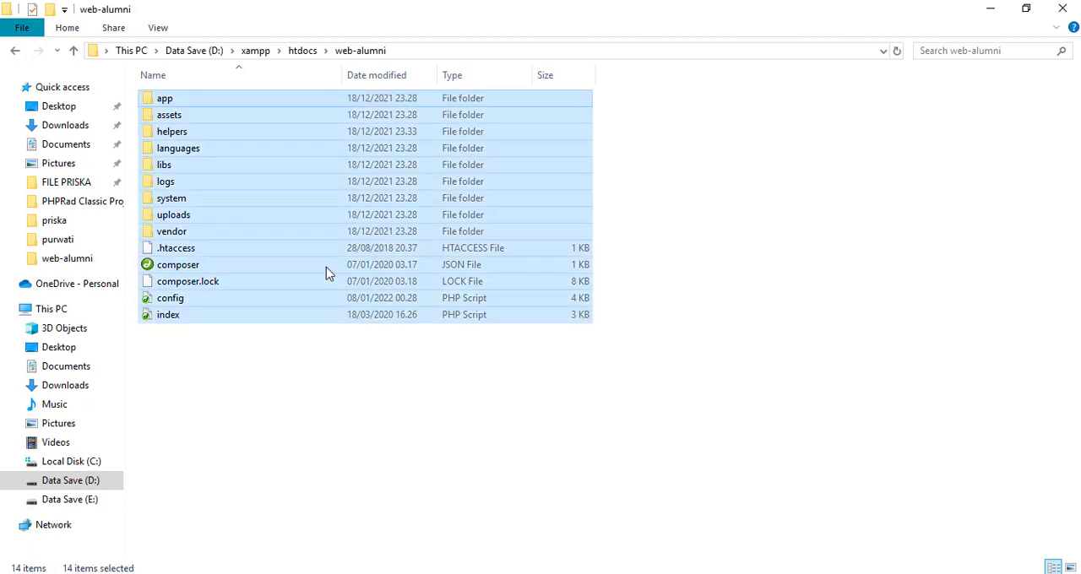
right_click(273, 124)
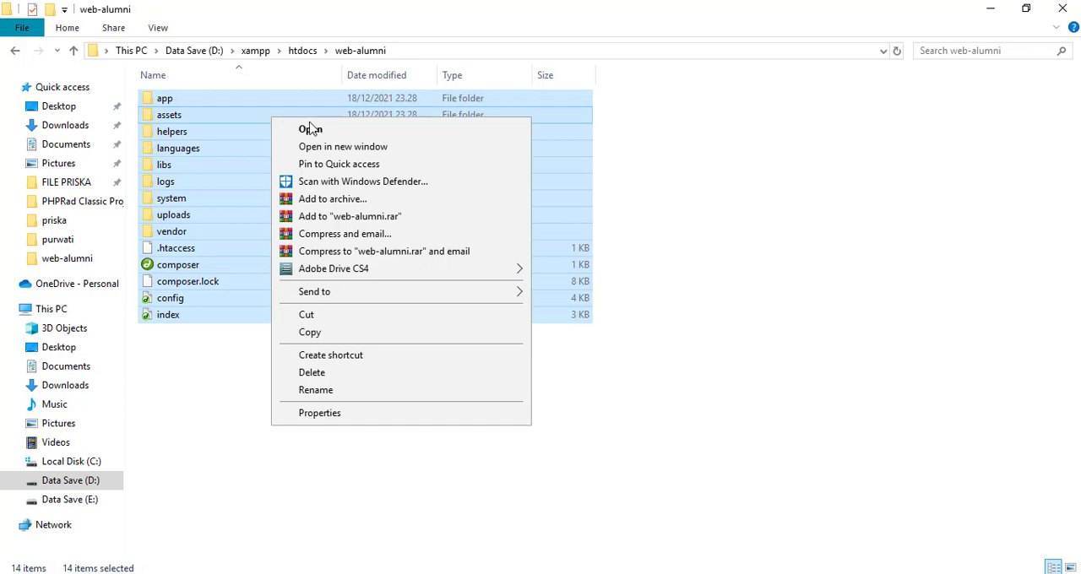
left_click(342, 203)
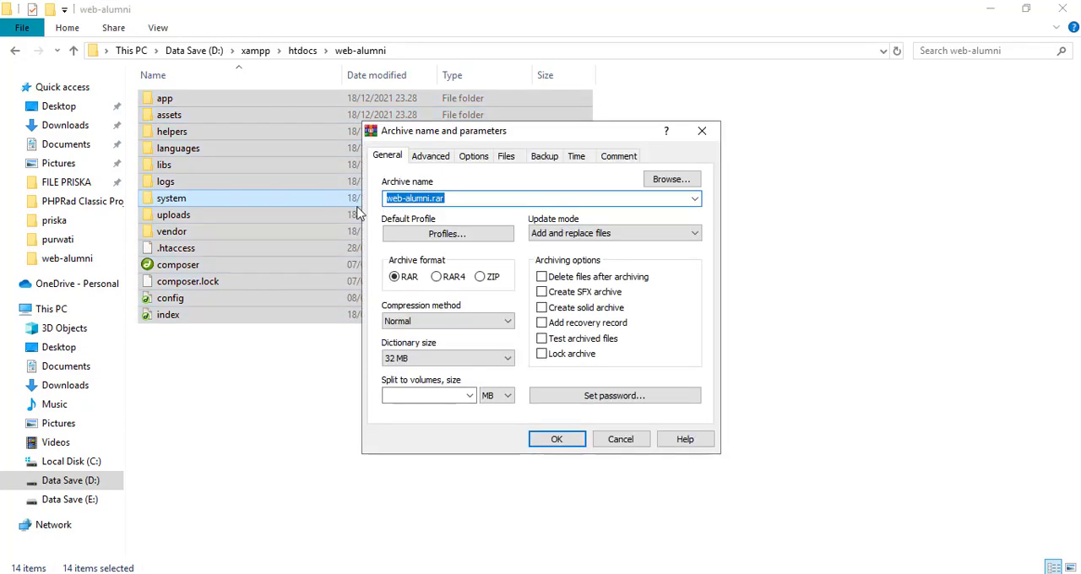
left_click(479, 278)
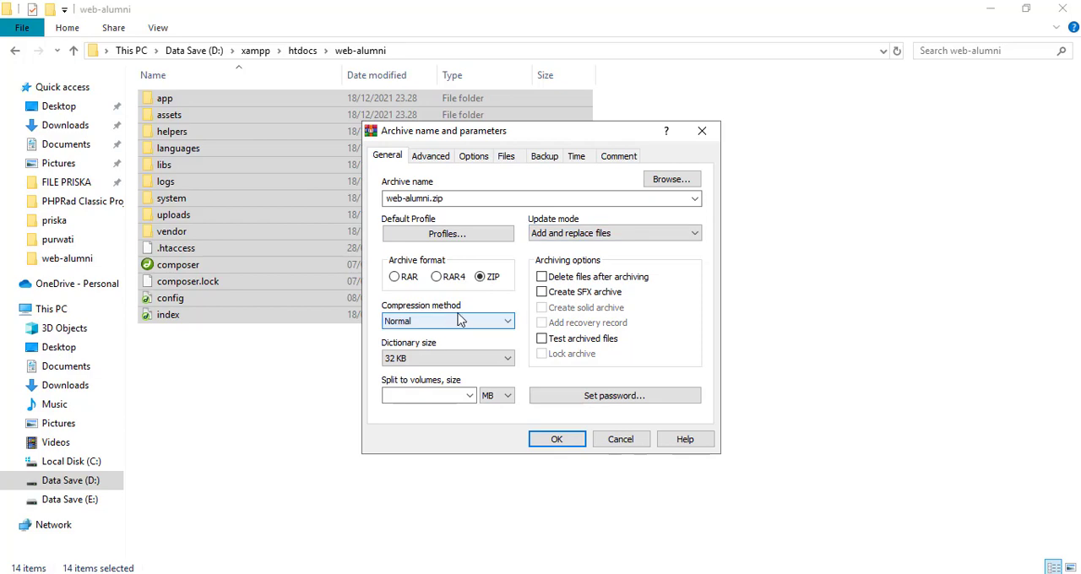
left_click(557, 440)
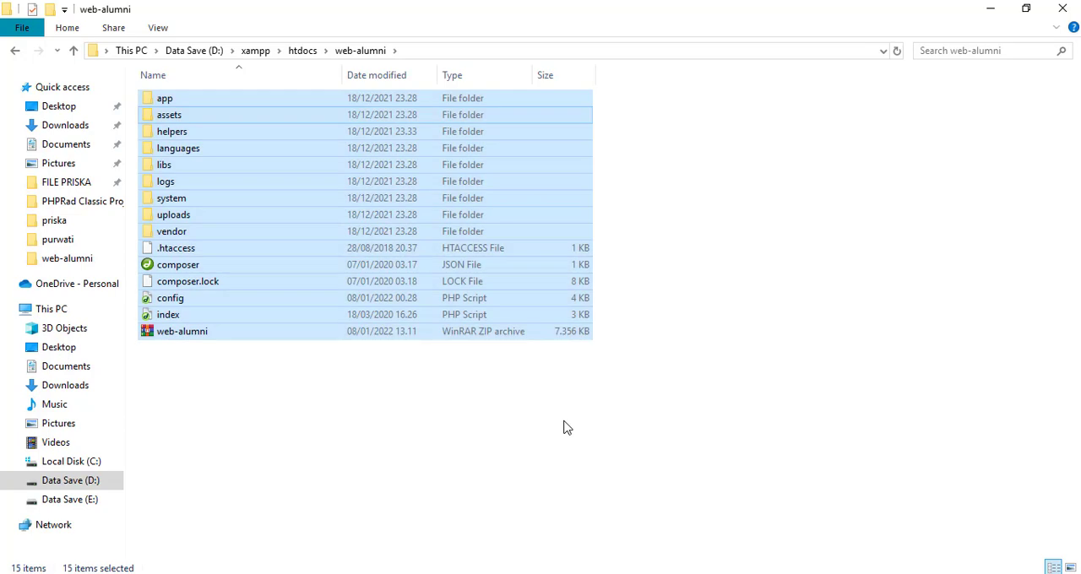
left_click(533, 417)
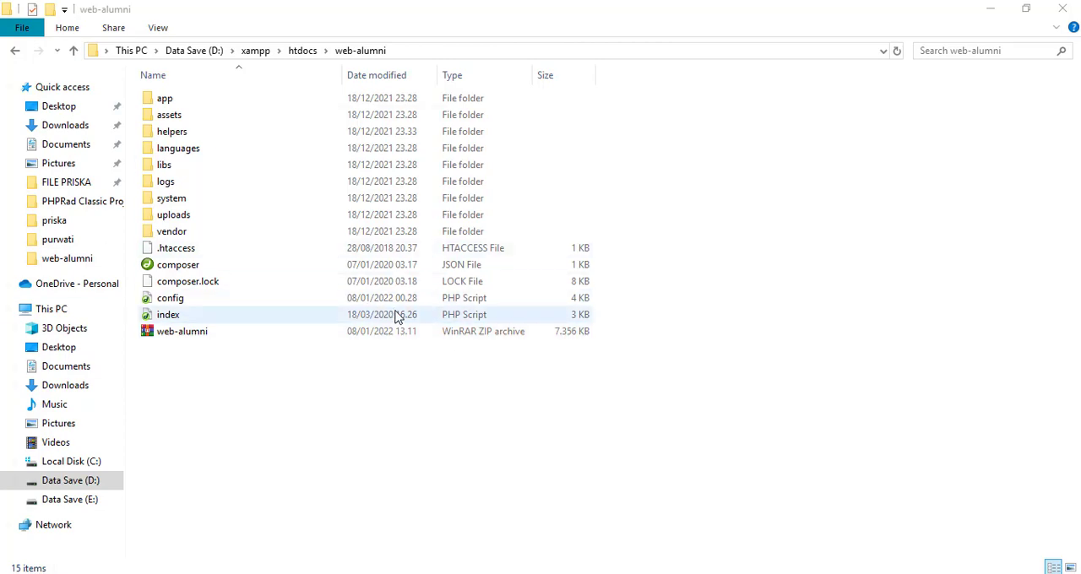
Switch to the 000webhost File Manager in the browser, go up to the root folder and reopen public_html
mouse_move(196, 555)
left_click(202, 532)
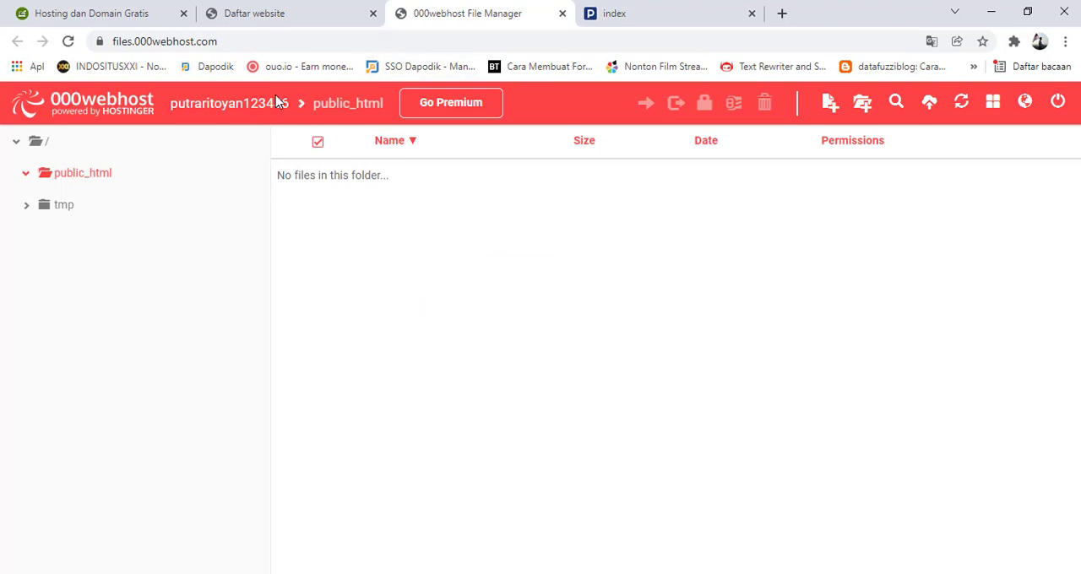
left_click(240, 105)
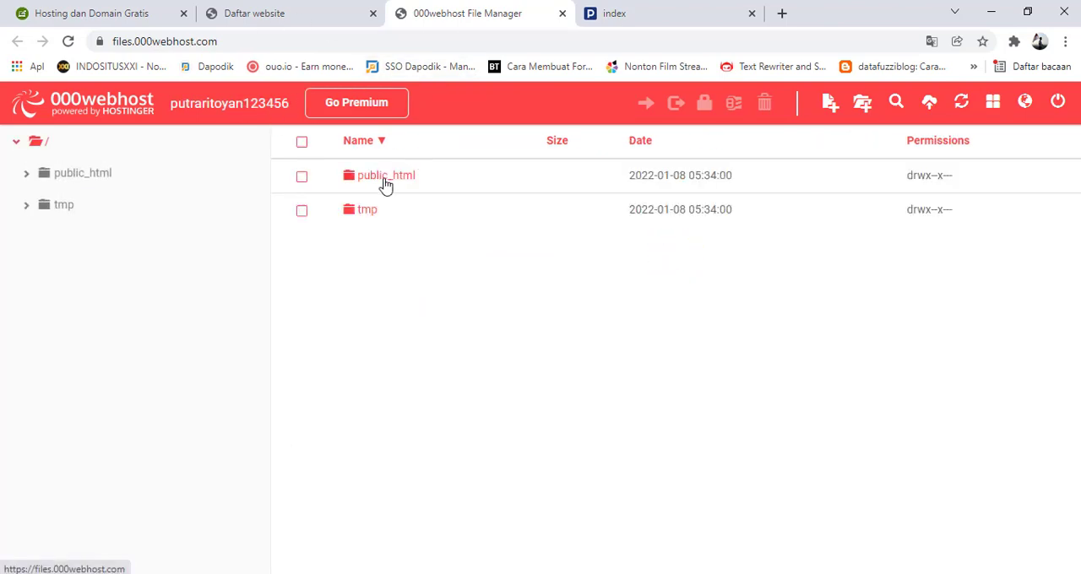
left_click(385, 185)
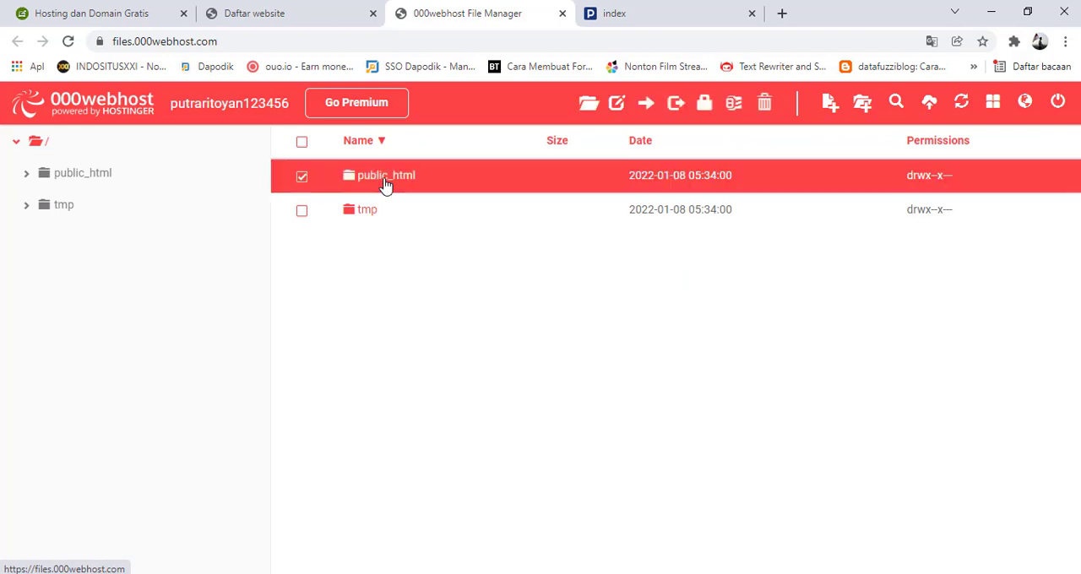
double_click(385, 182)
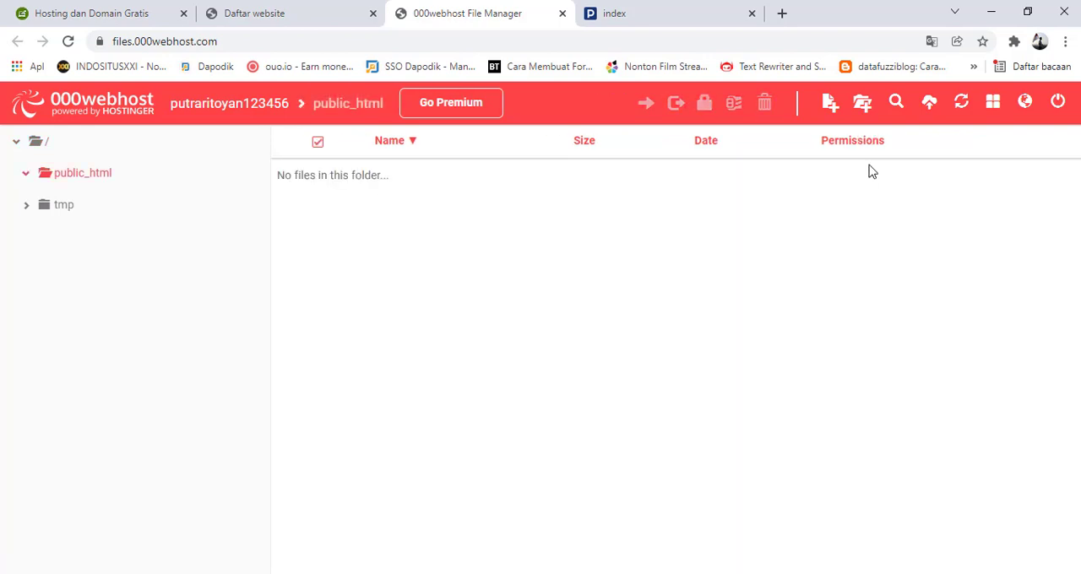
Upload web-alumni.zip from the local web-alumni folder to public_html
left_click(929, 103)
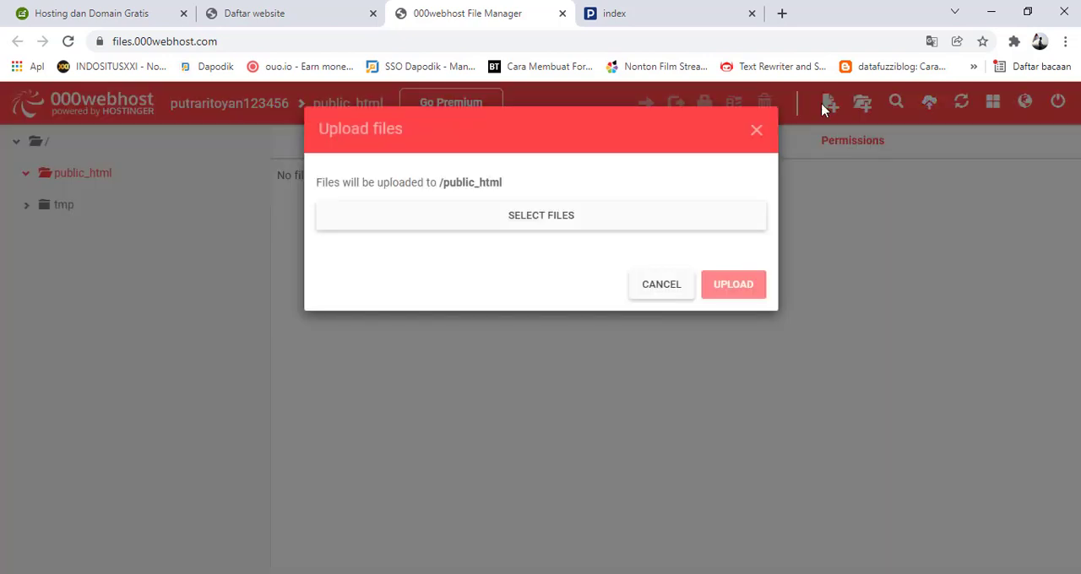
left_click(496, 221)
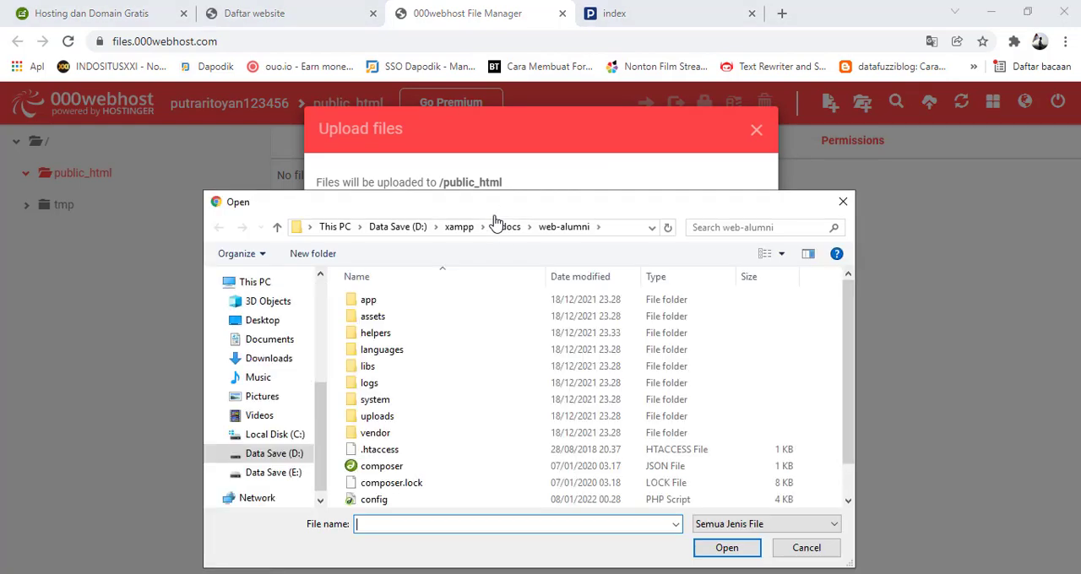
left_click(572, 229)
scroll(458, 342, "down", 2)
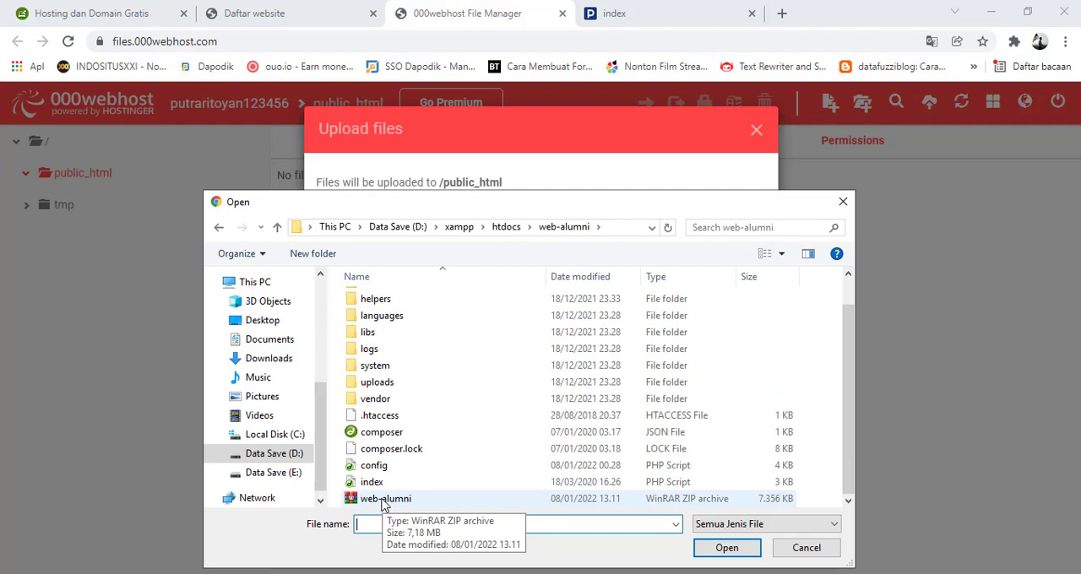
left_click(383, 499)
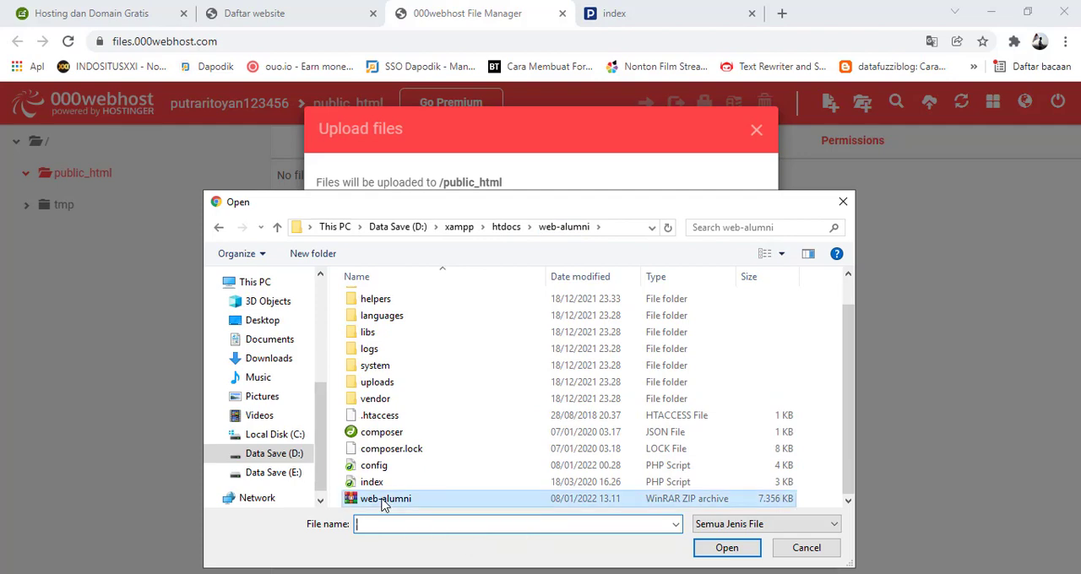
left_click(727, 548)
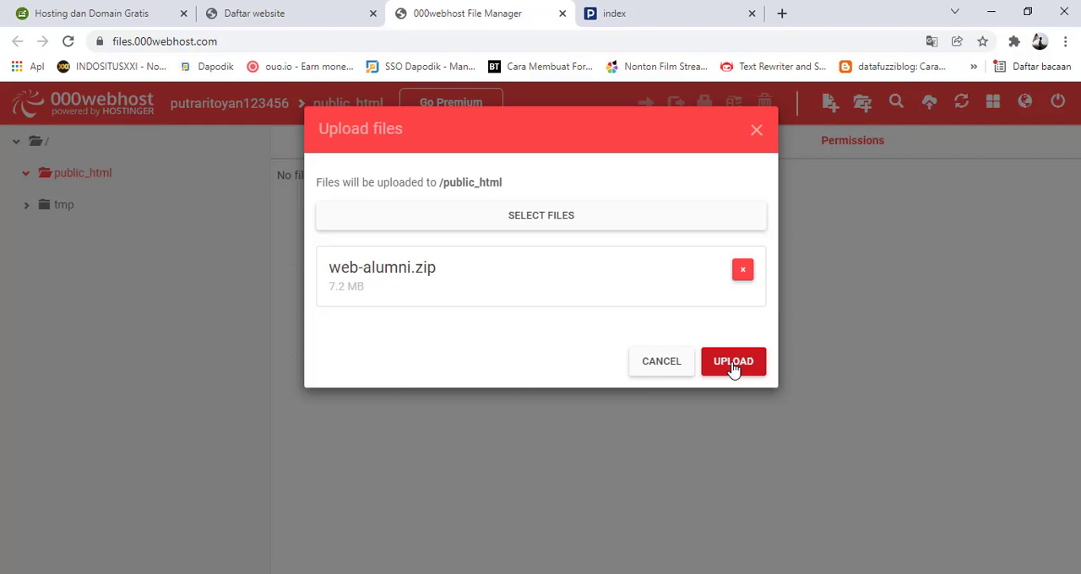
left_click(733, 363)
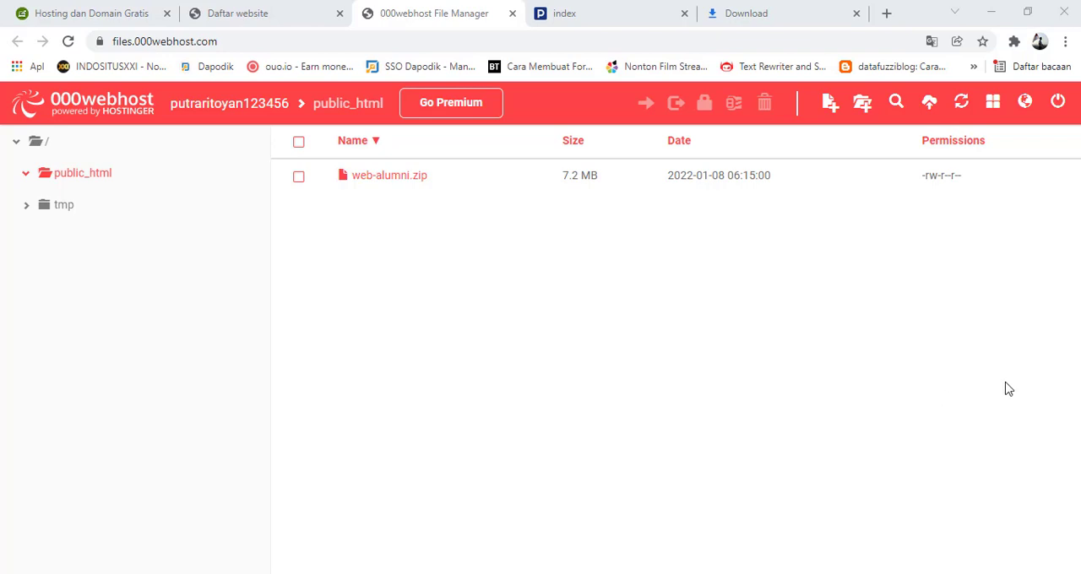
Try to extract web-alumni.zip into a folder named web-alumni, and close the extraction dialog
right_click(406, 183)
left_click(407, 184)
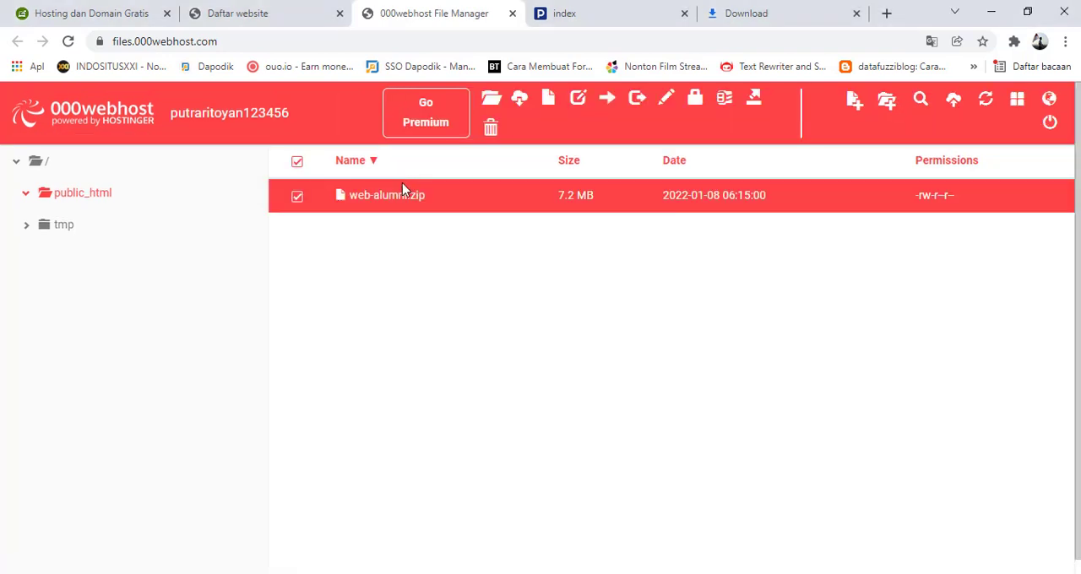
right_click(397, 196)
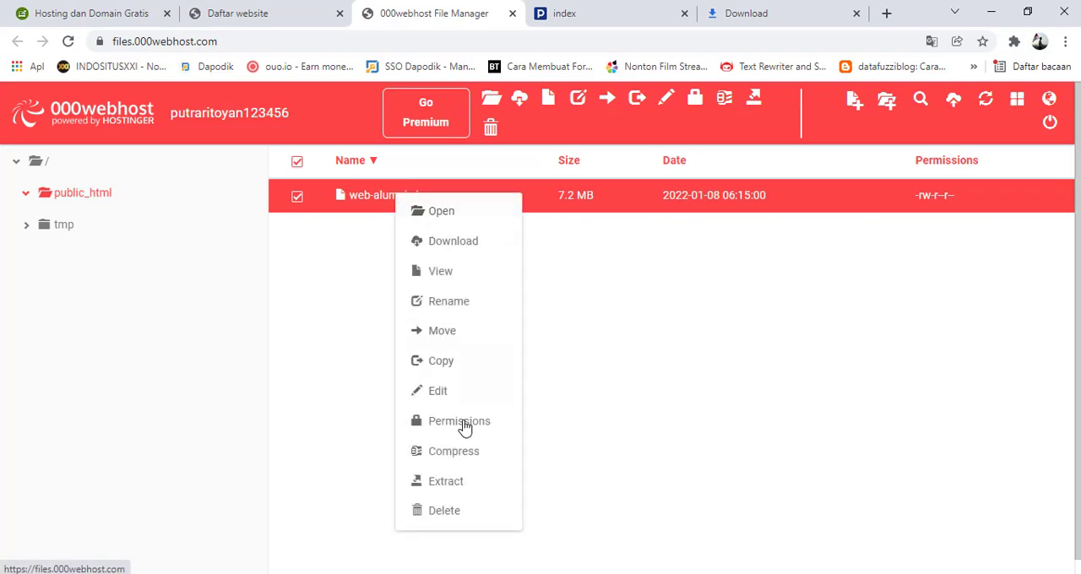
left_click(449, 484)
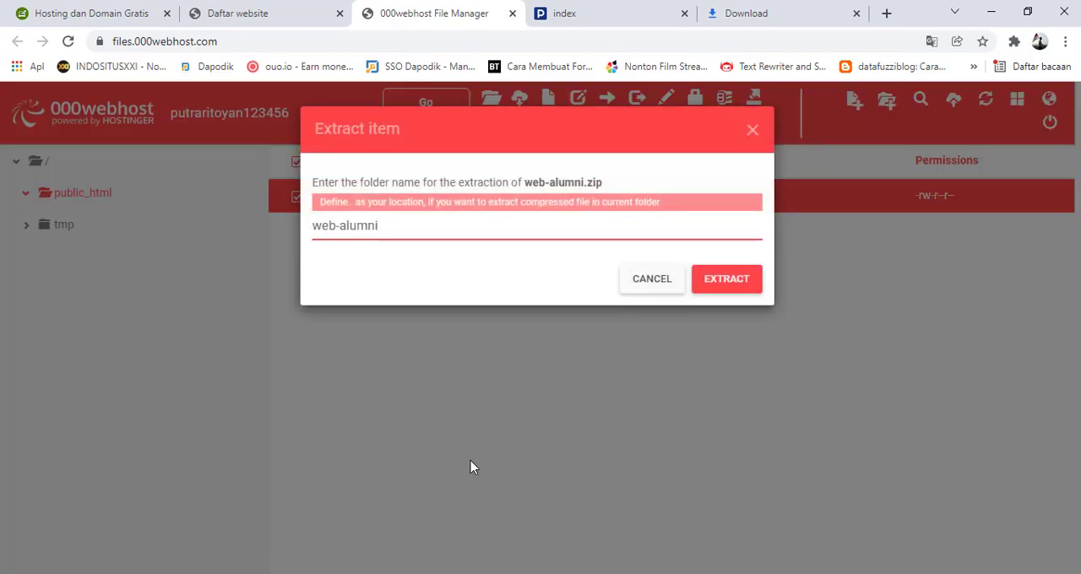
left_click(710, 287)
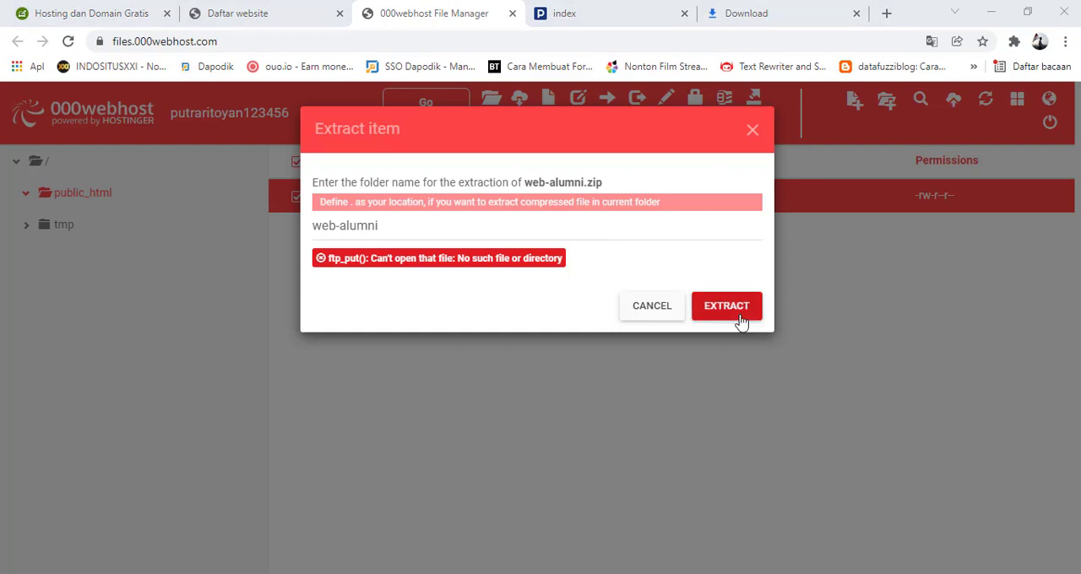
left_click(652, 306)
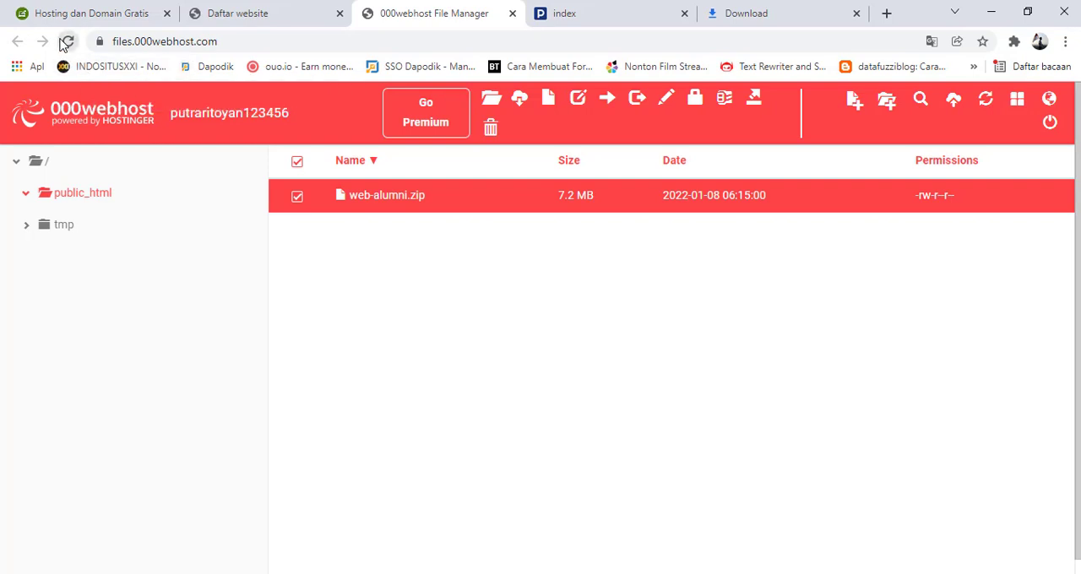
Reload the file manager, check the contents of the web-alumni folder inside public_html, and return to public_html
left_click(67, 41)
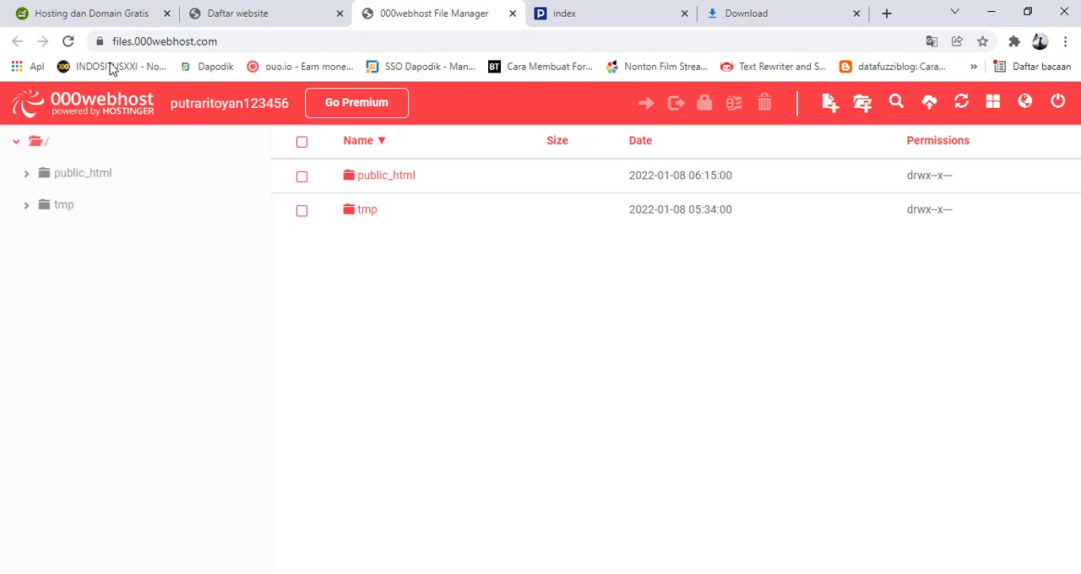
double_click(398, 186)
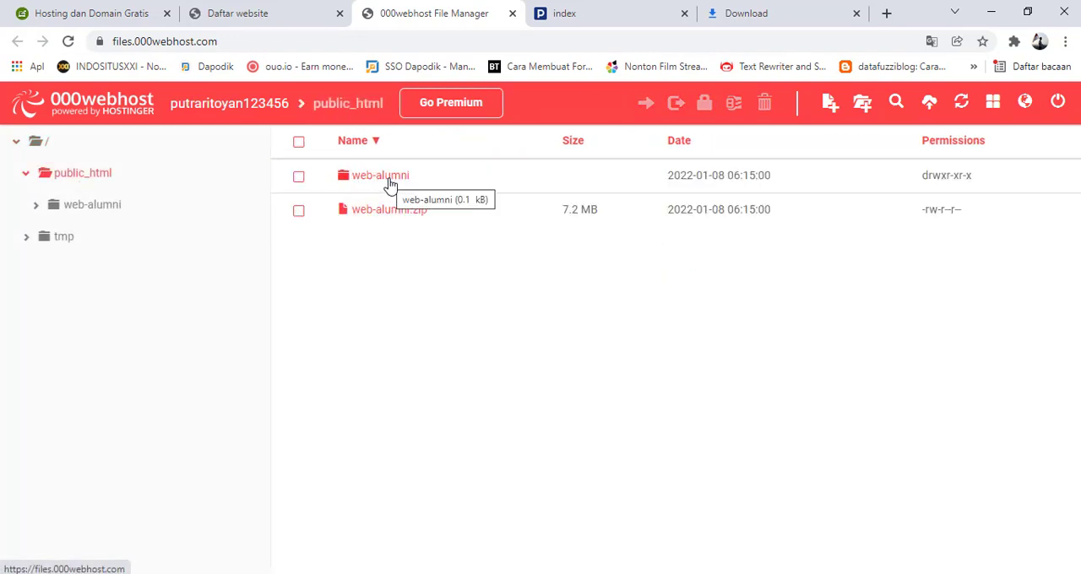
double_click(389, 180)
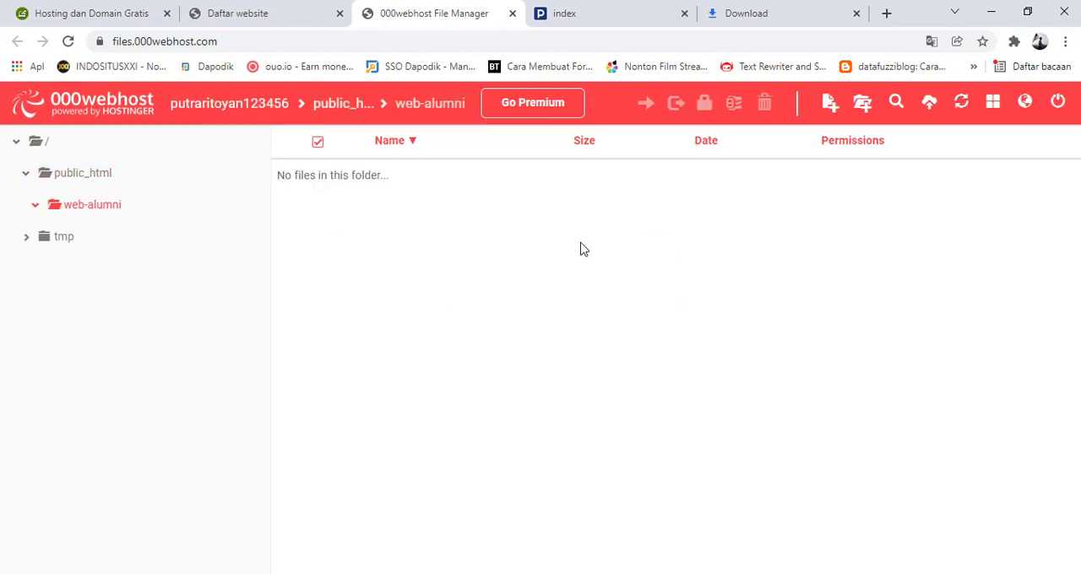
left_click(349, 108)
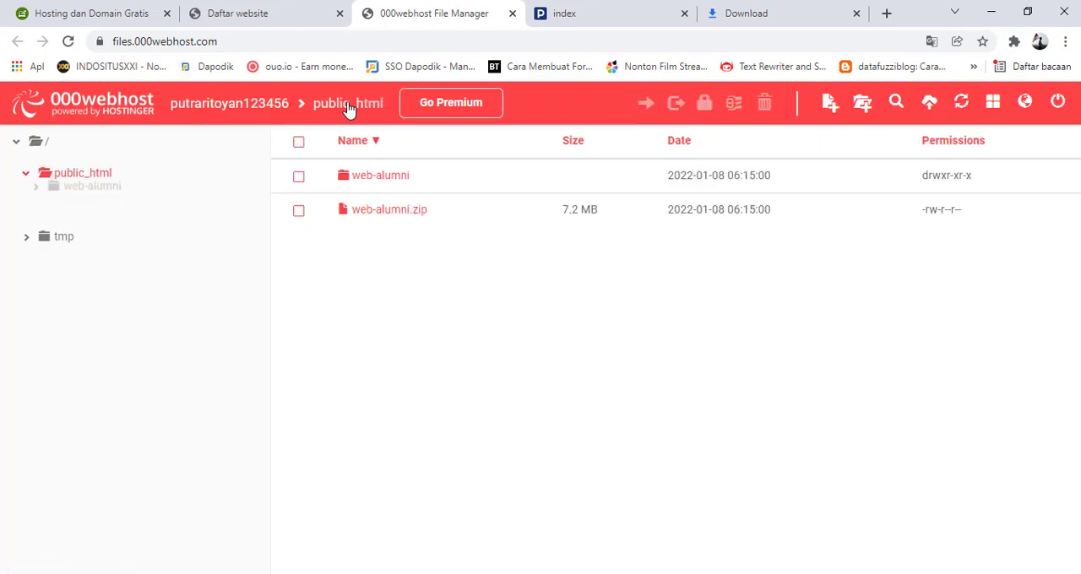
Delete the web-alumni folder from public_html
left_click(300, 179)
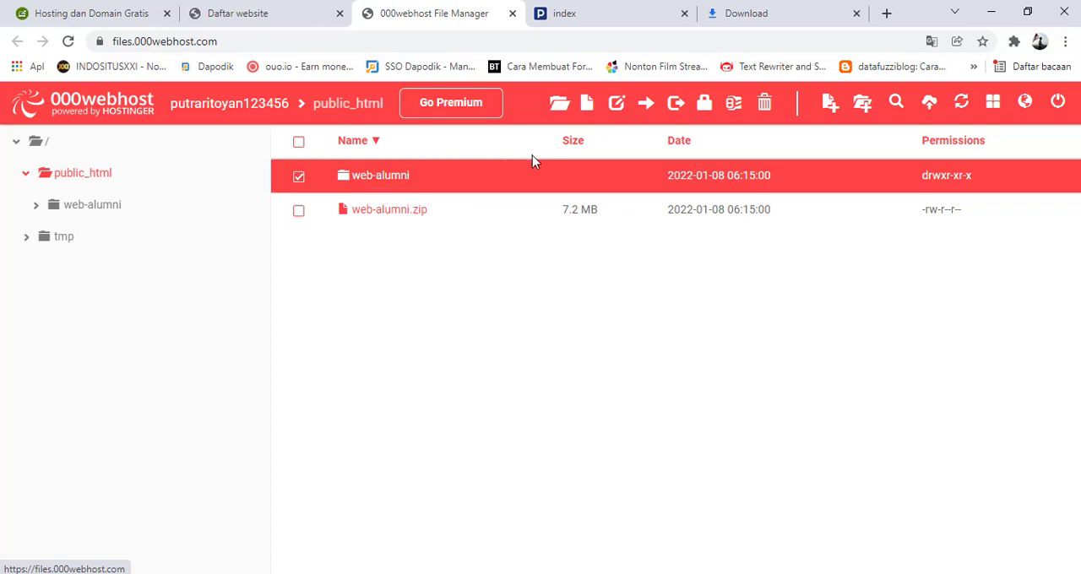
right_click(396, 177)
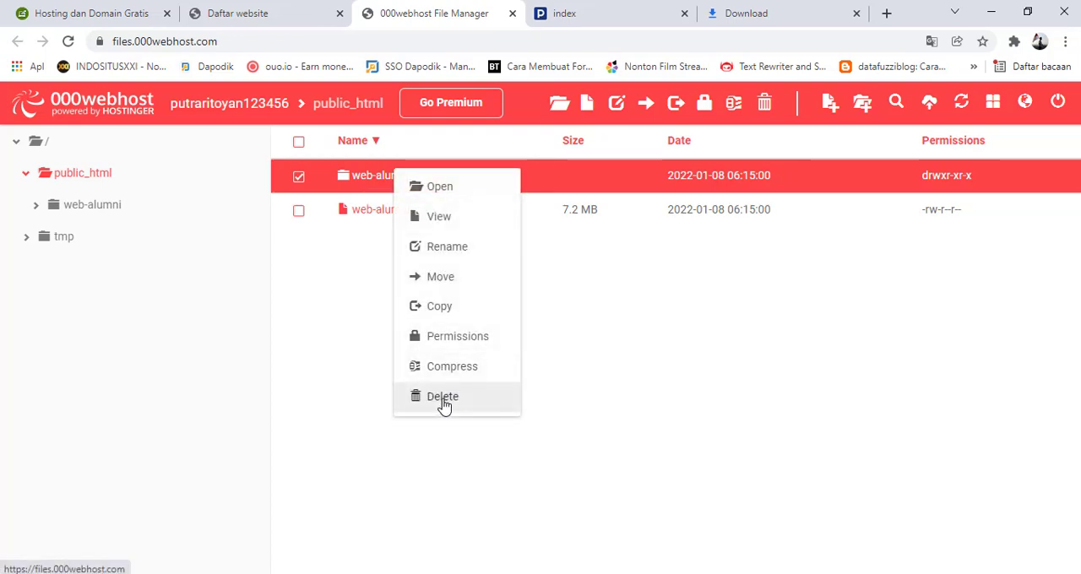
left_click(444, 399)
left_click(730, 224)
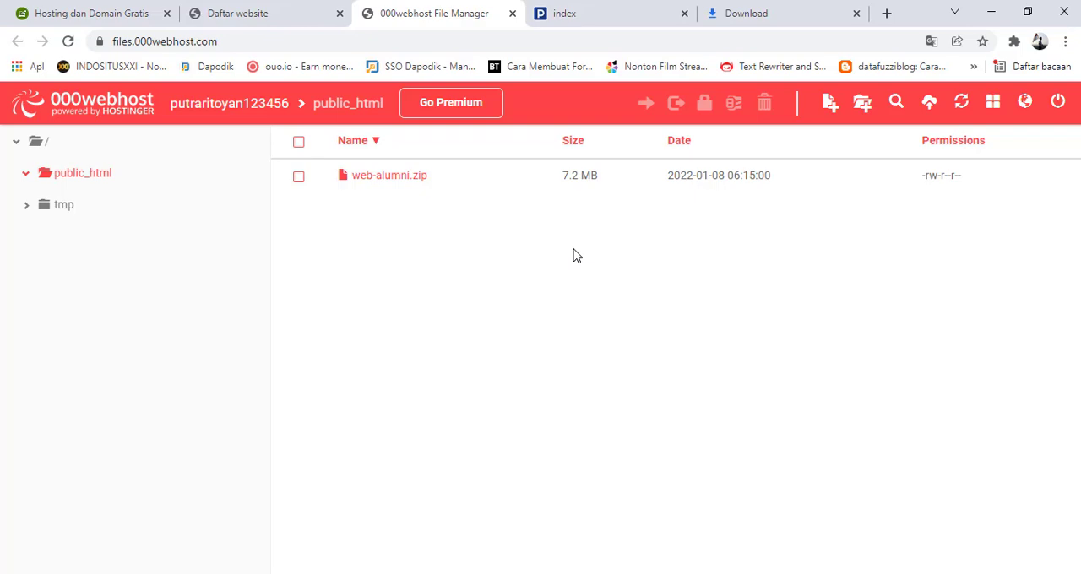
View the article's section on uploading web files, and return to the file manager to reopen public_html from the root
left_click(101, 11)
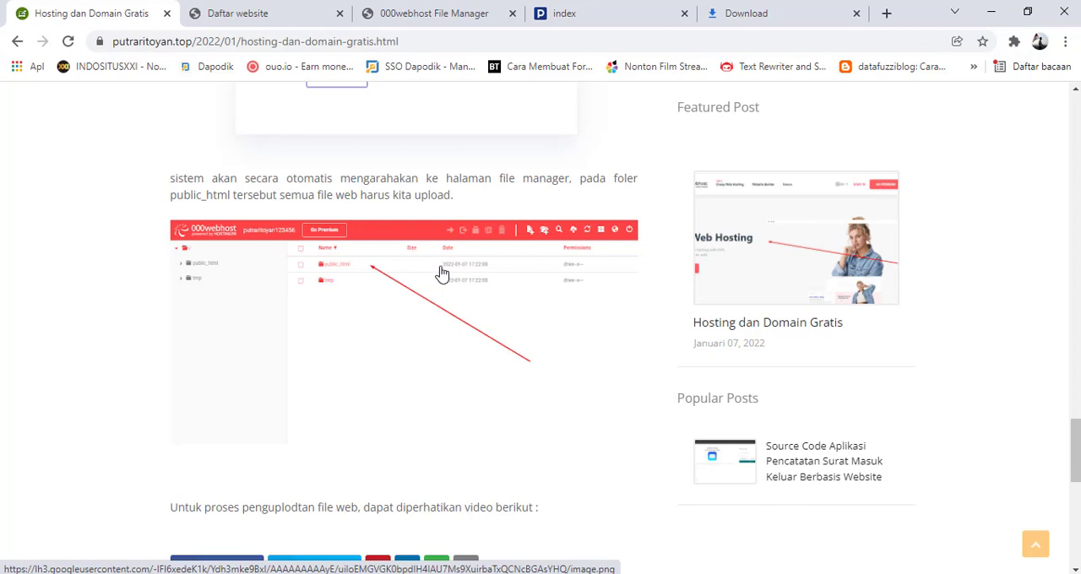
left_click(426, 13)
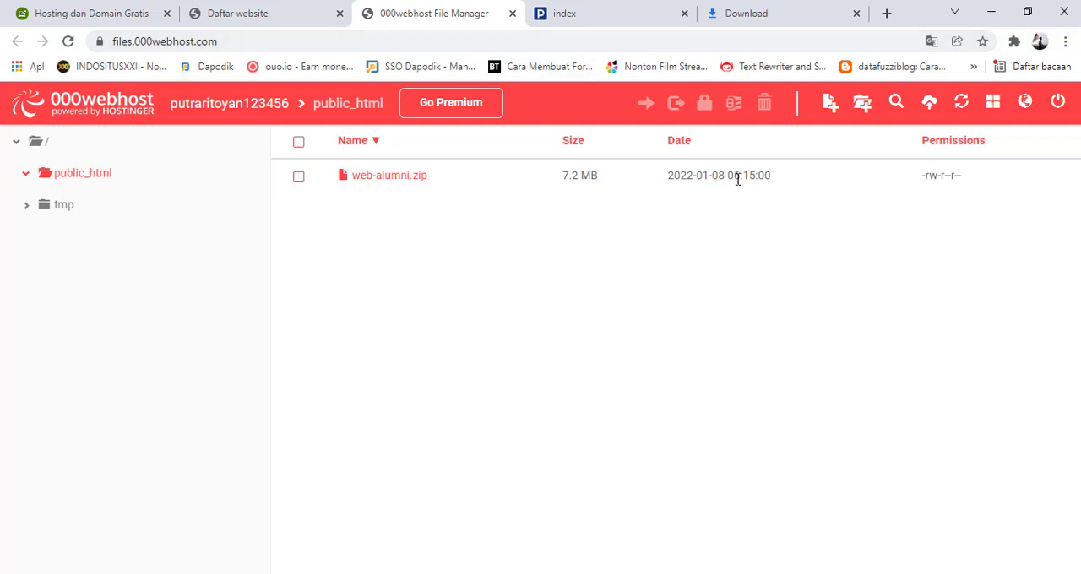
left_click(257, 107)
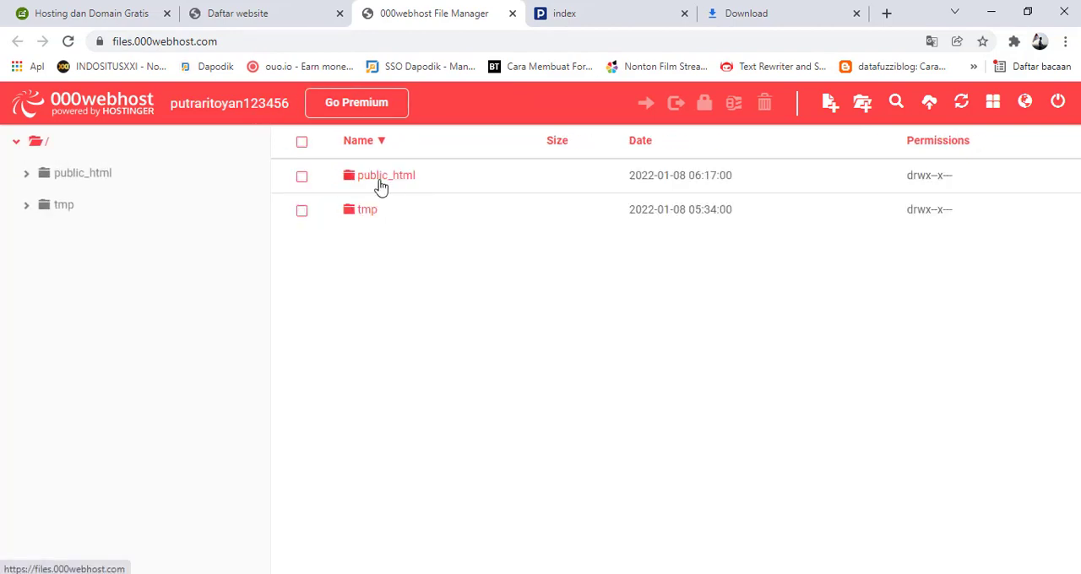
double_click(379, 187)
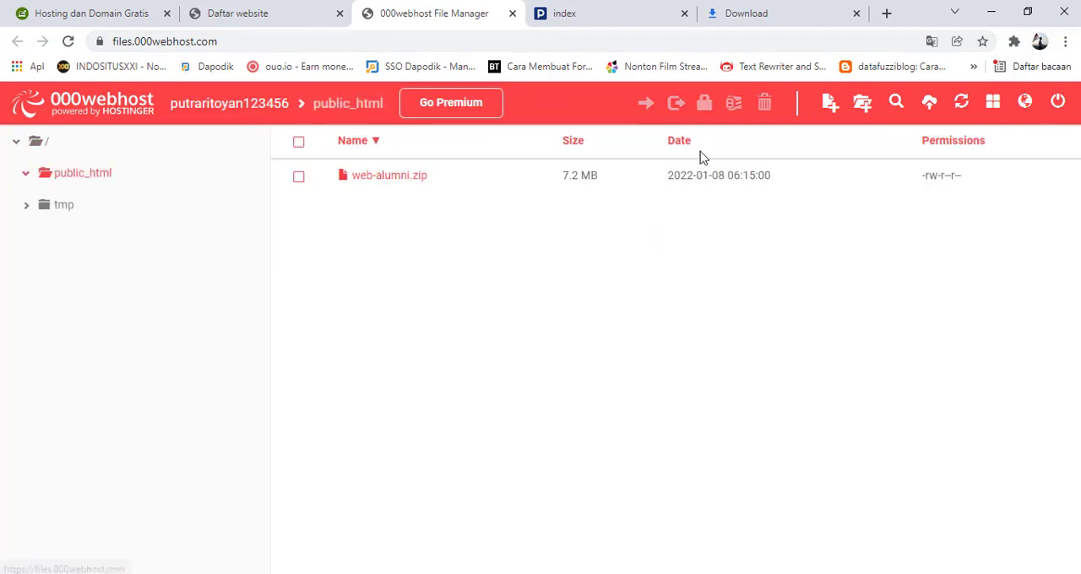
Upload unzipper.php from the Desktop folder to public_html
left_click(929, 104)
left_click(514, 217)
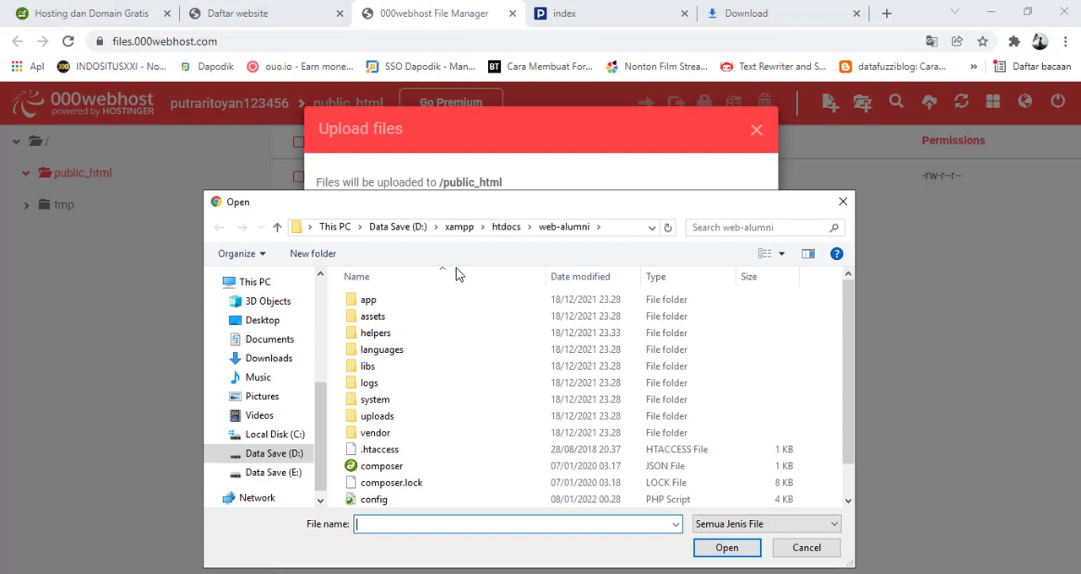
left_click(262, 321)
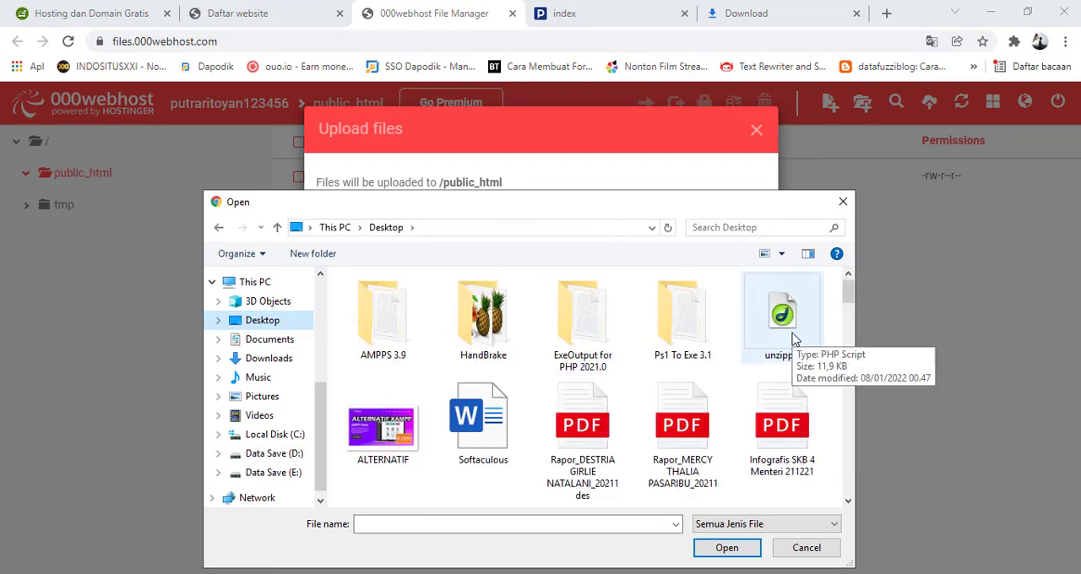
left_click(792, 338)
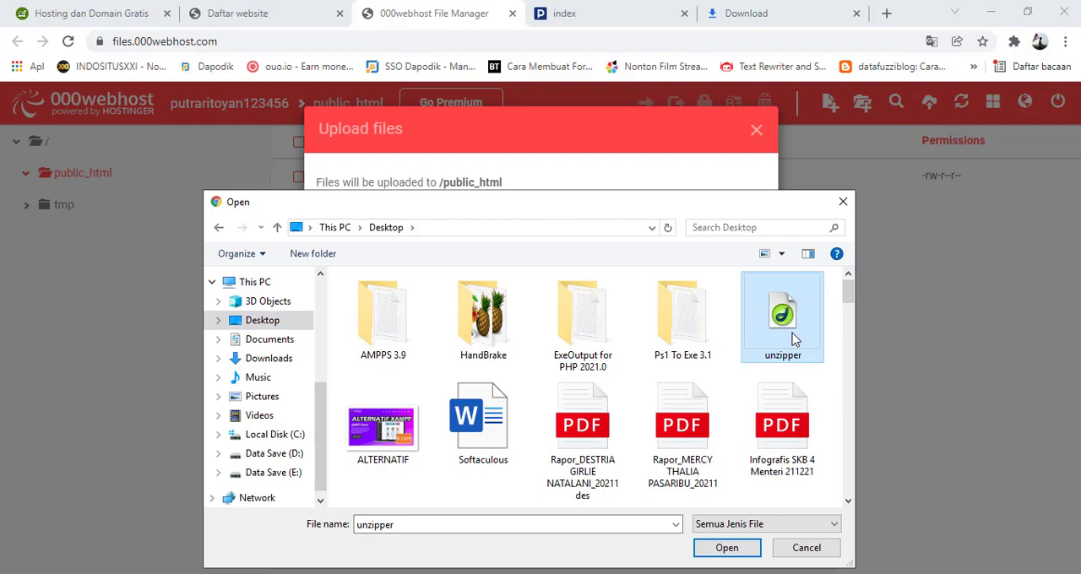
left_click(727, 548)
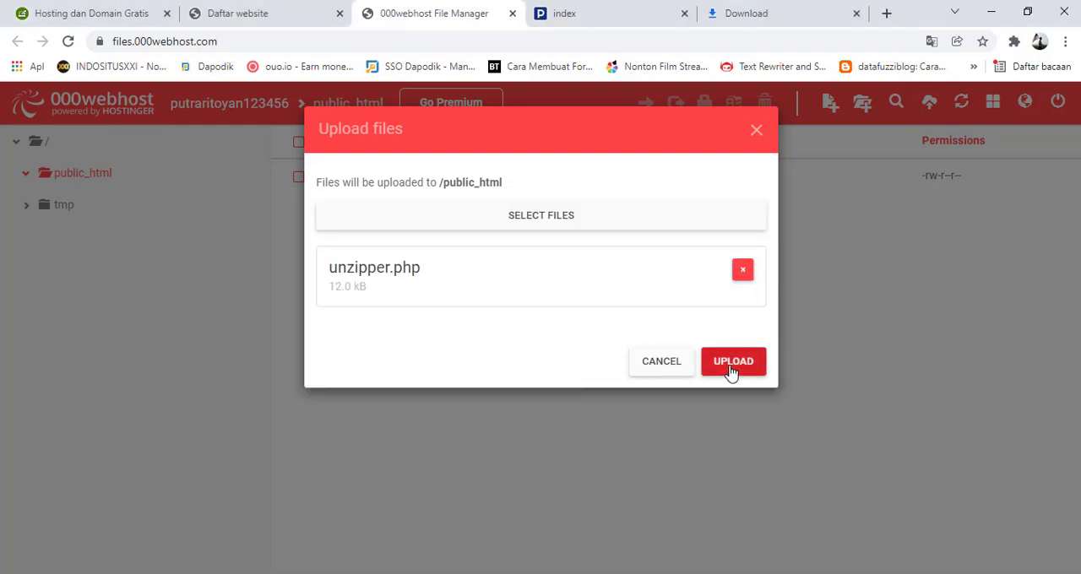
left_click(731, 374)
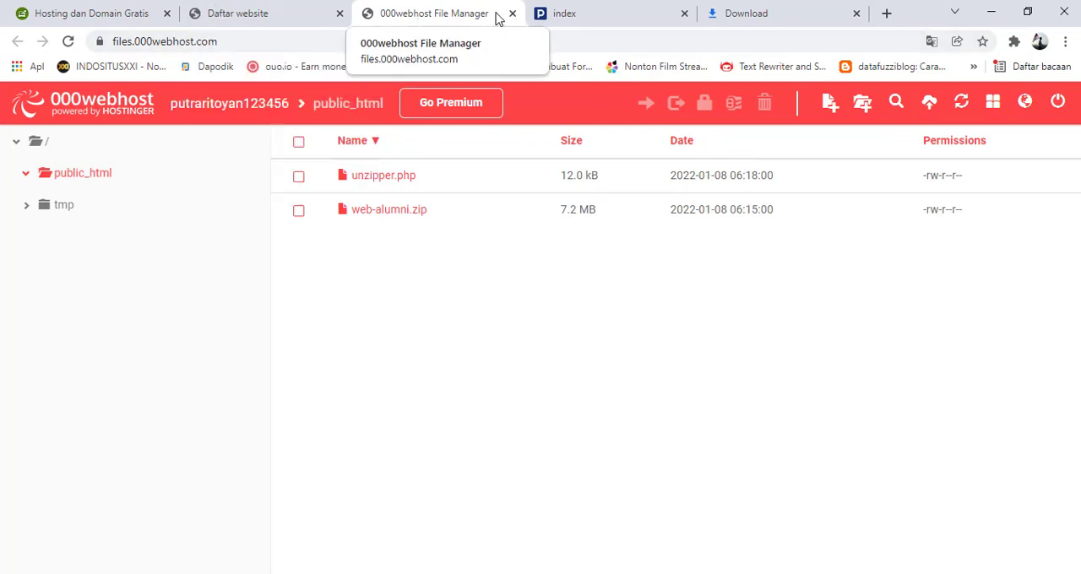
Open the hosted site's public address from the website list in a new tab, glancing back at the files in public_html
left_click(294, 21)
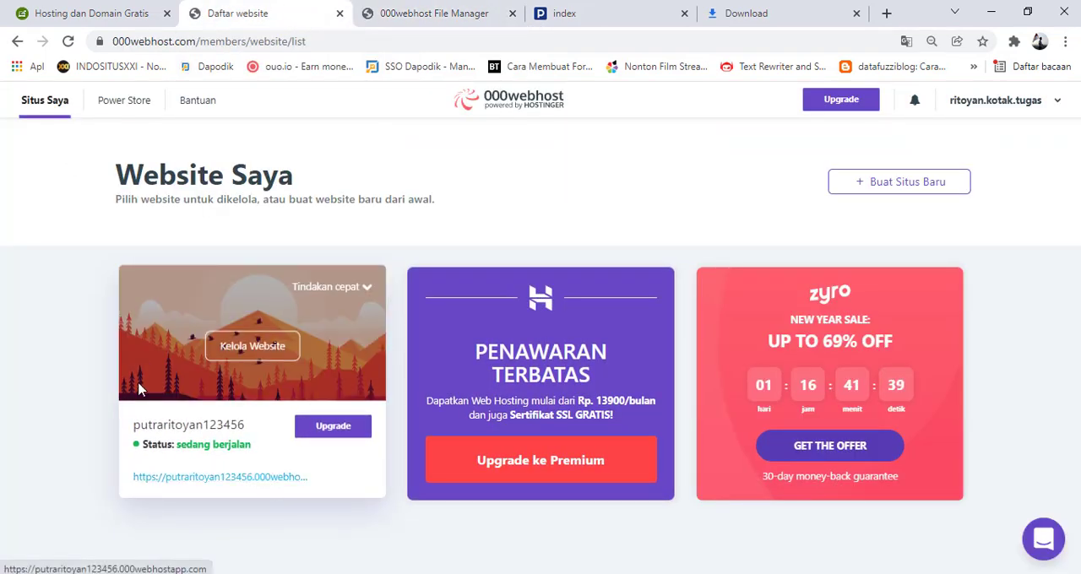
right_click(236, 488)
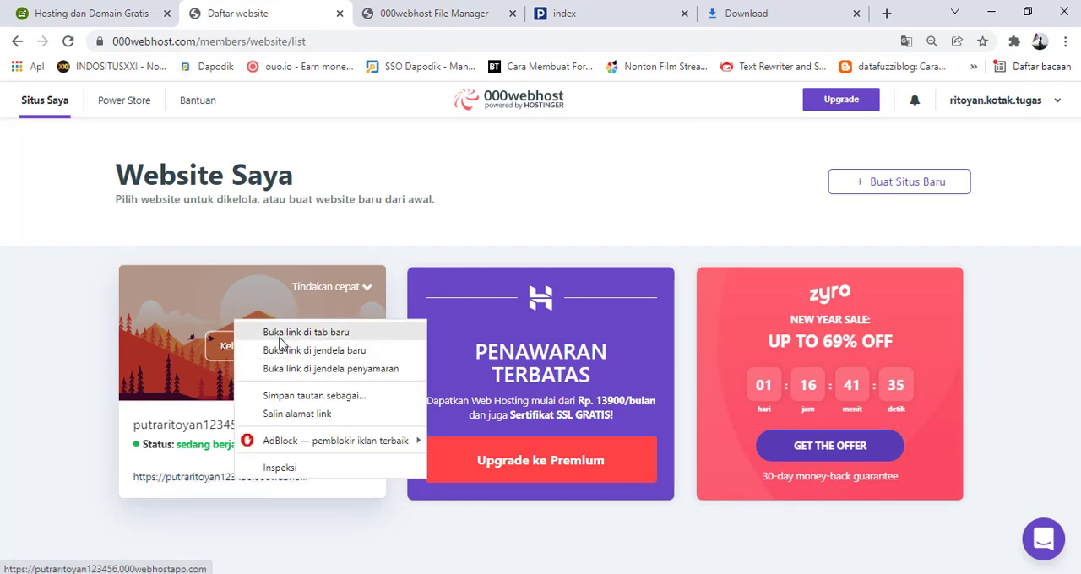
left_click(246, 336)
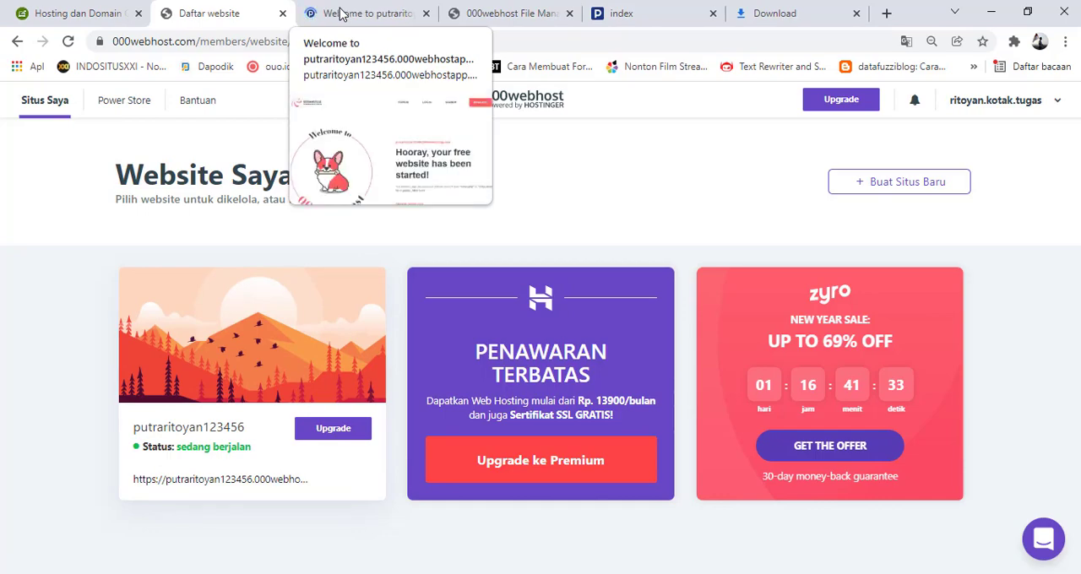
left_click(354, 12)
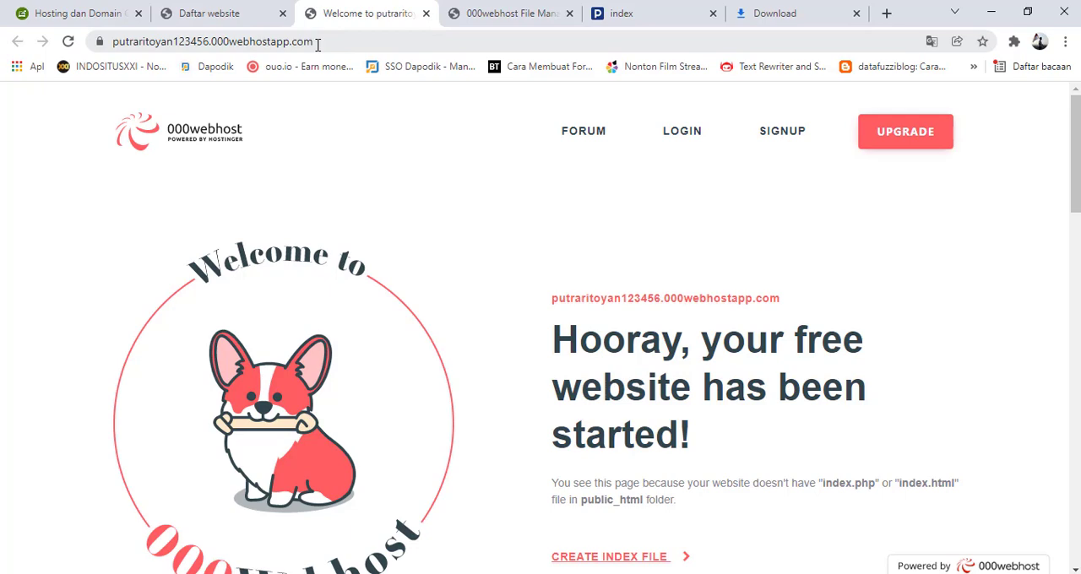
left_click(510, 13)
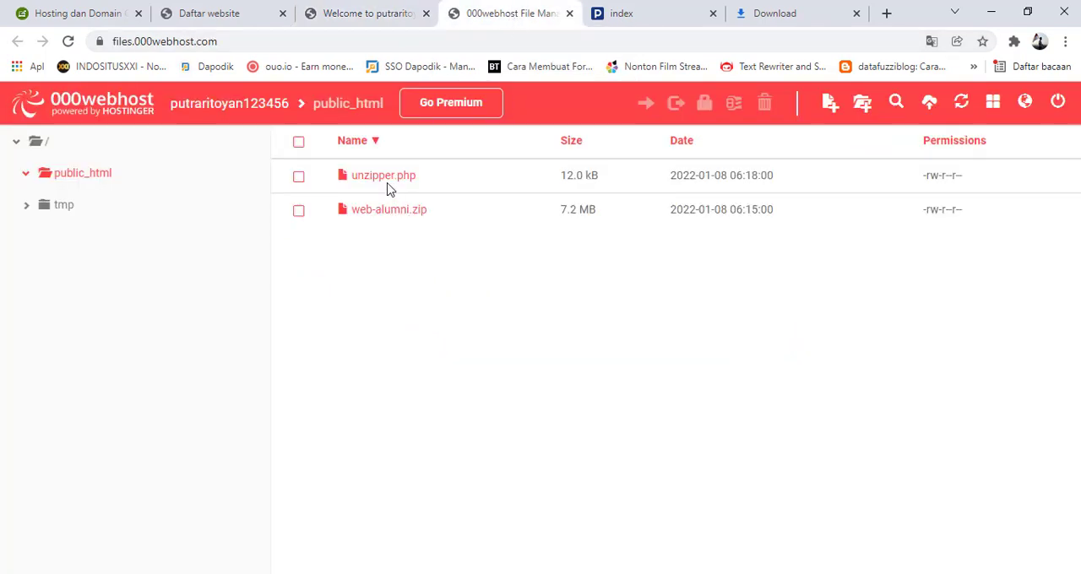
left_click(372, 15)
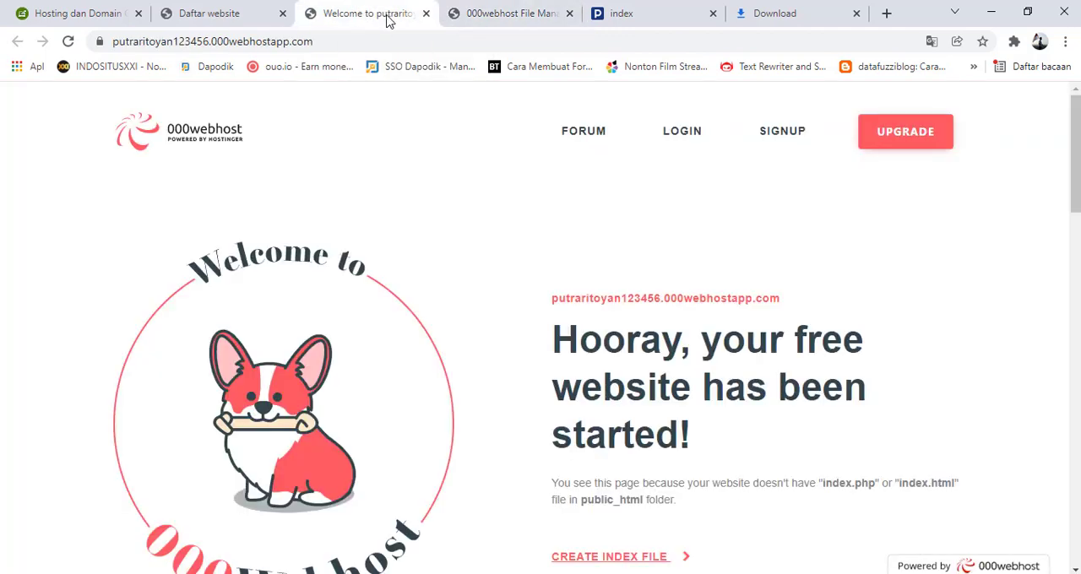
Load unzipper.php from the hosted site's address, and compare the script name with the file in public_html
left_click(343, 42)
left_click(348, 42)
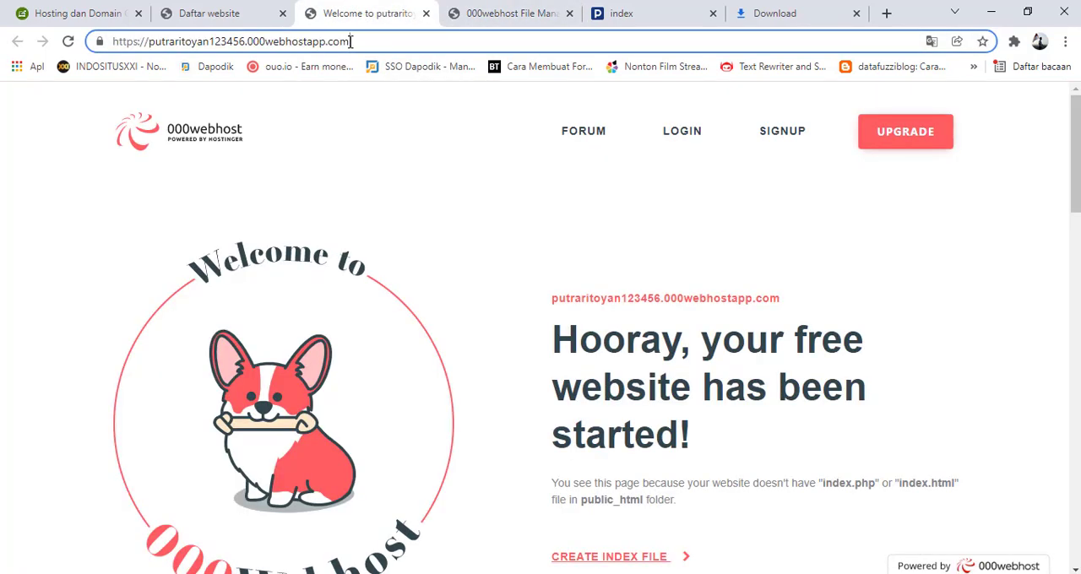
type("/un")
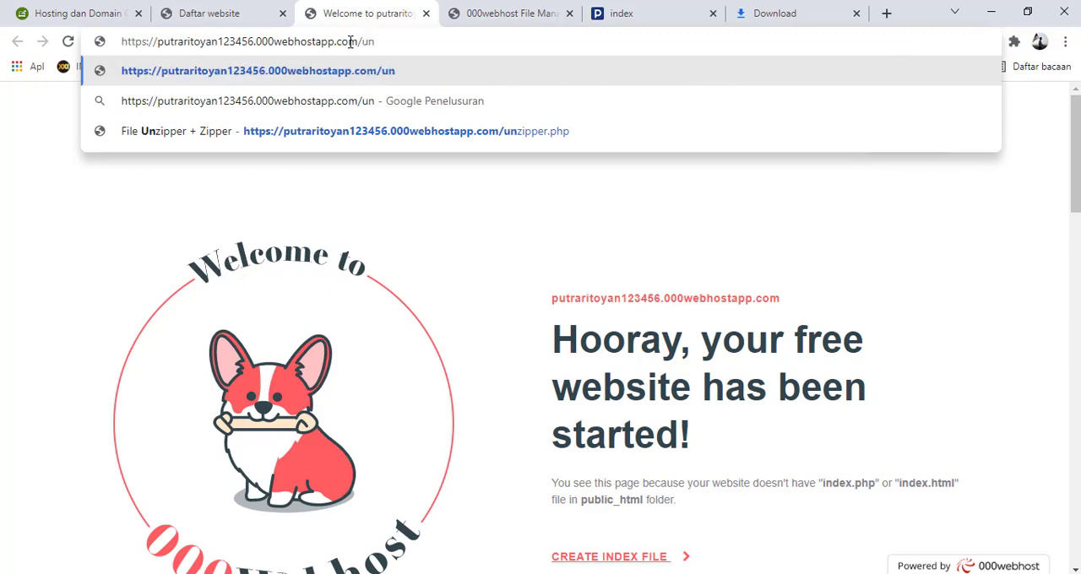
left_click(544, 135)
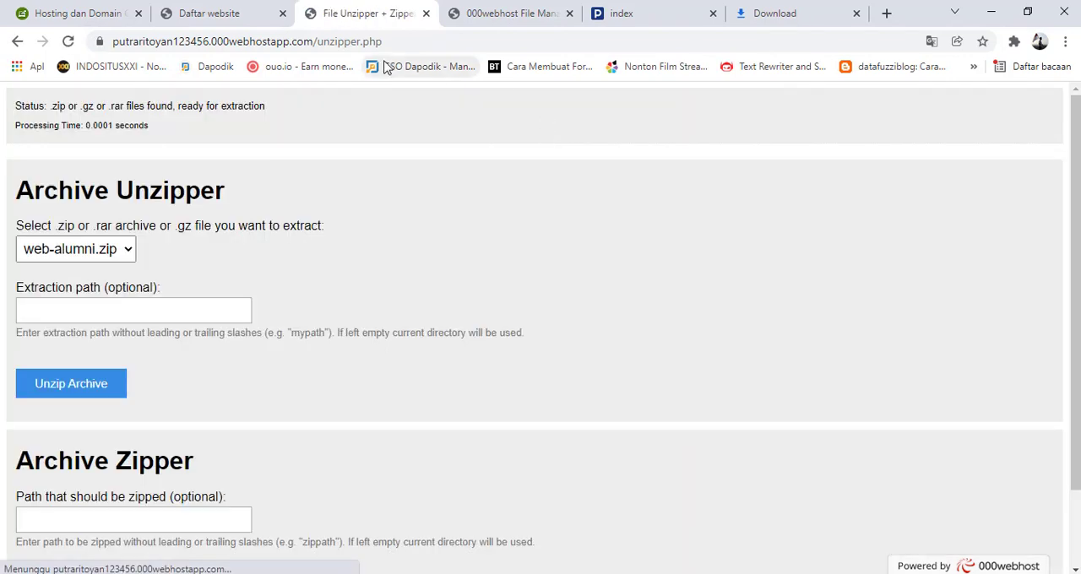
left_click(504, 16)
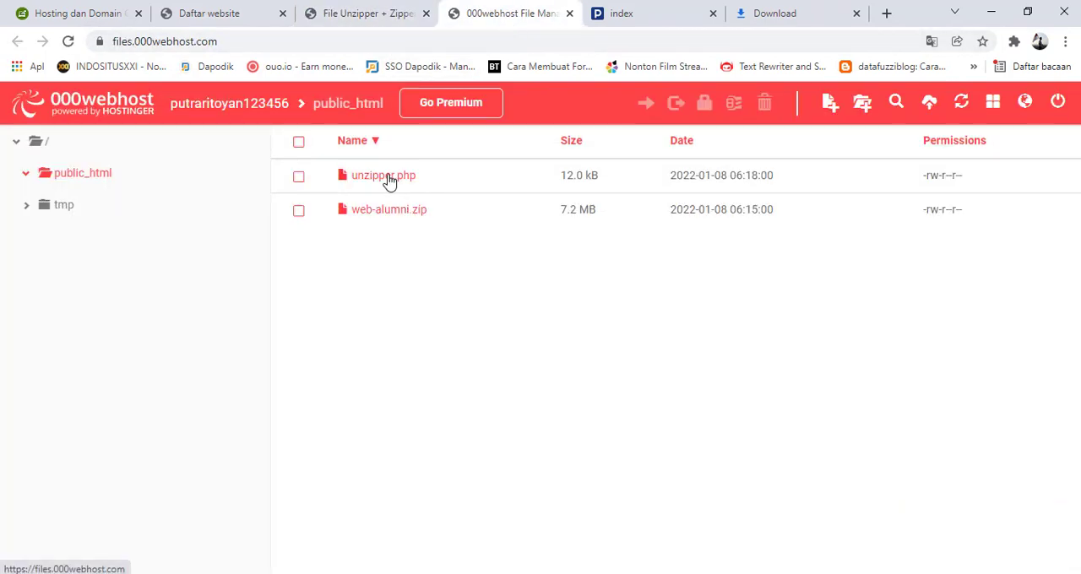
left_click(346, 12)
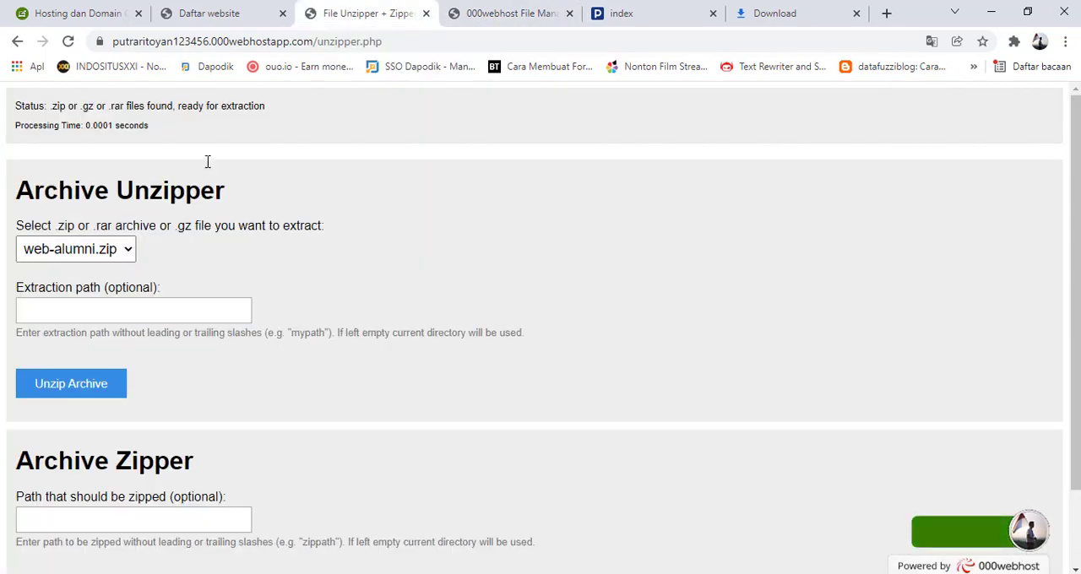
Unzip web-alumni.zip with the Archive Unzipper, leaving the extraction path empty to use the current directory
left_click(129, 253)
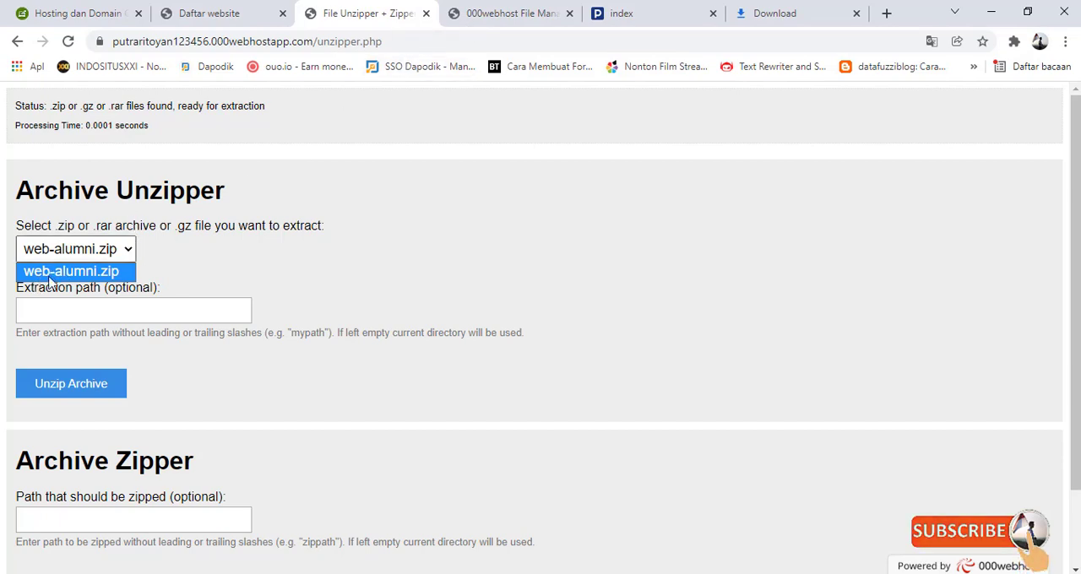
left_click(82, 275)
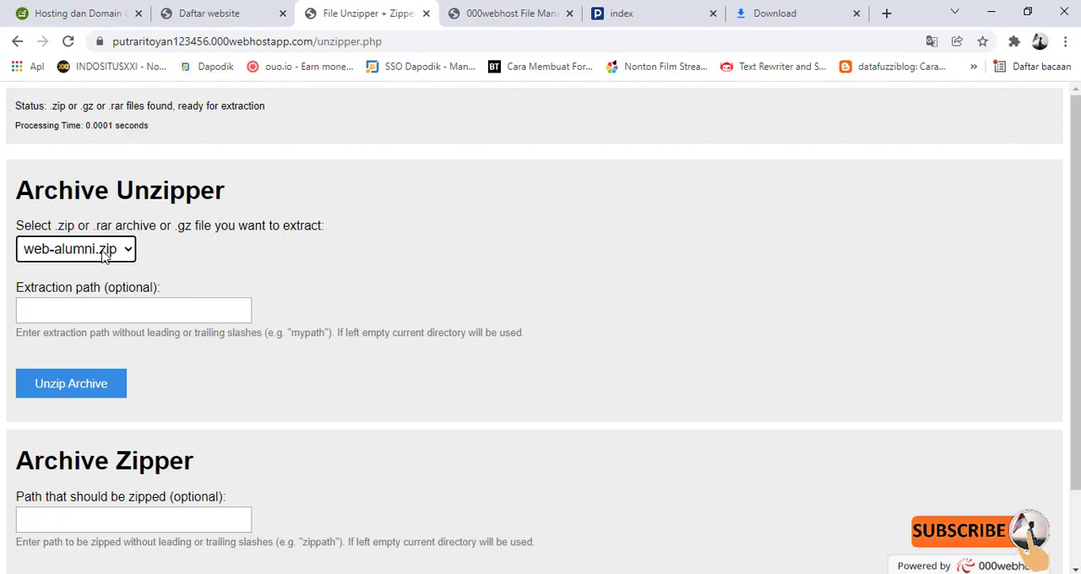
left_click(71, 385)
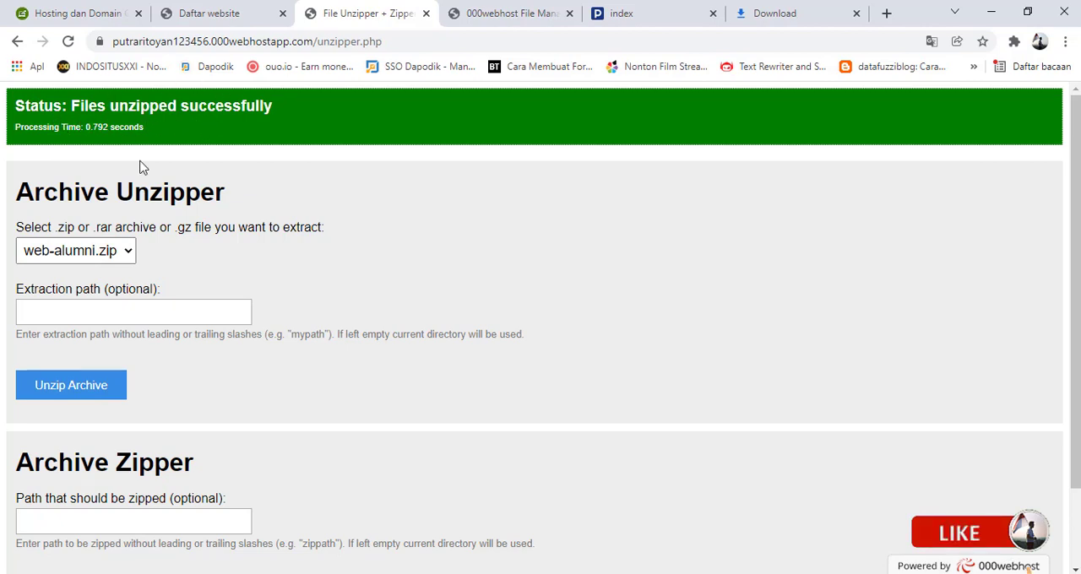
Refresh the 000webhost file manager and check the extracted contents of public_html, reopening the folder from the root
left_click(495, 17)
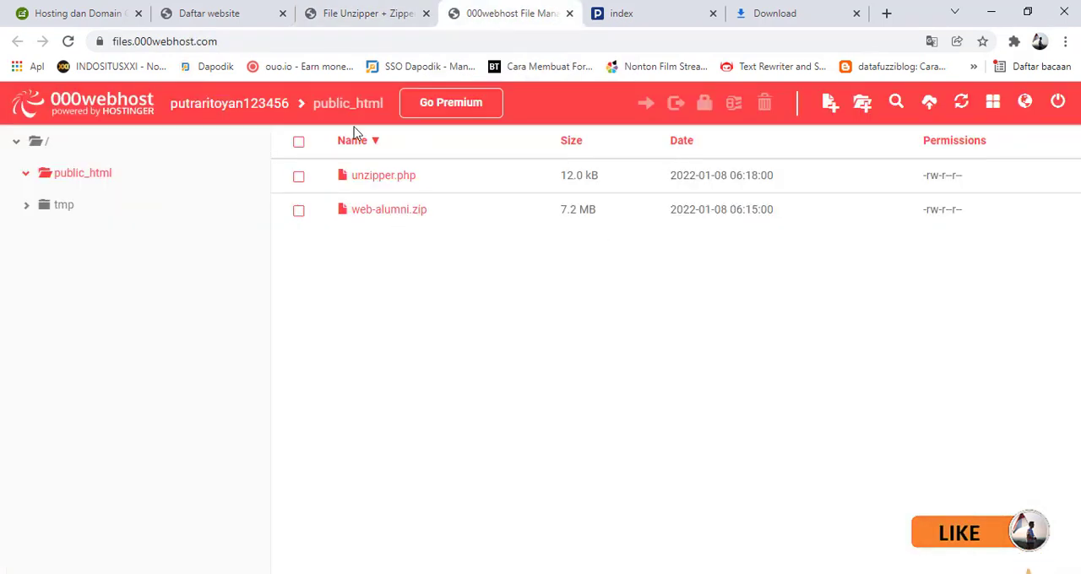
left_click(963, 106)
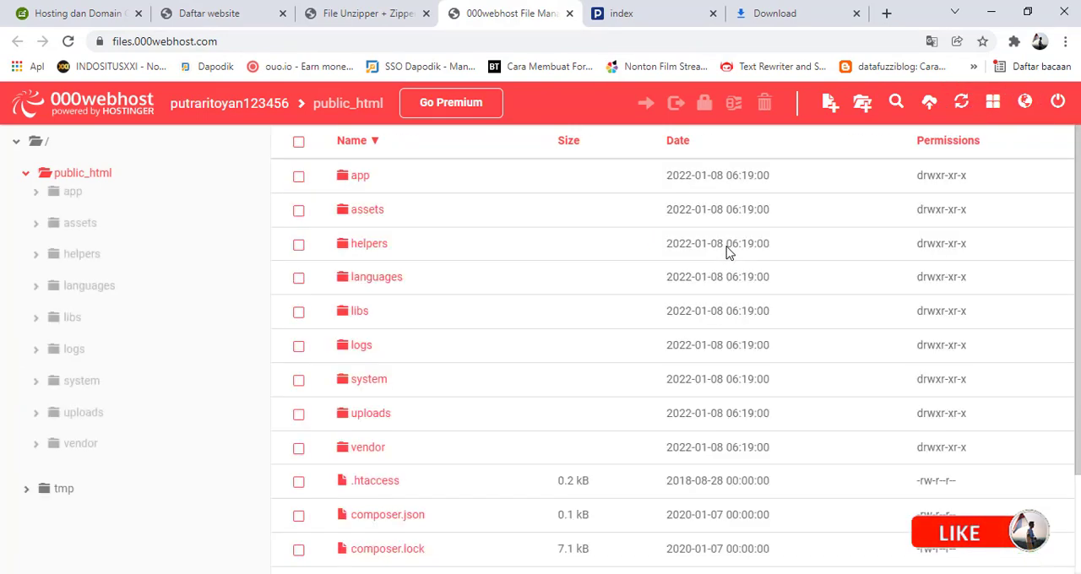
scroll(363, 245, "down", 2)
scroll(350, 261, "up", 2)
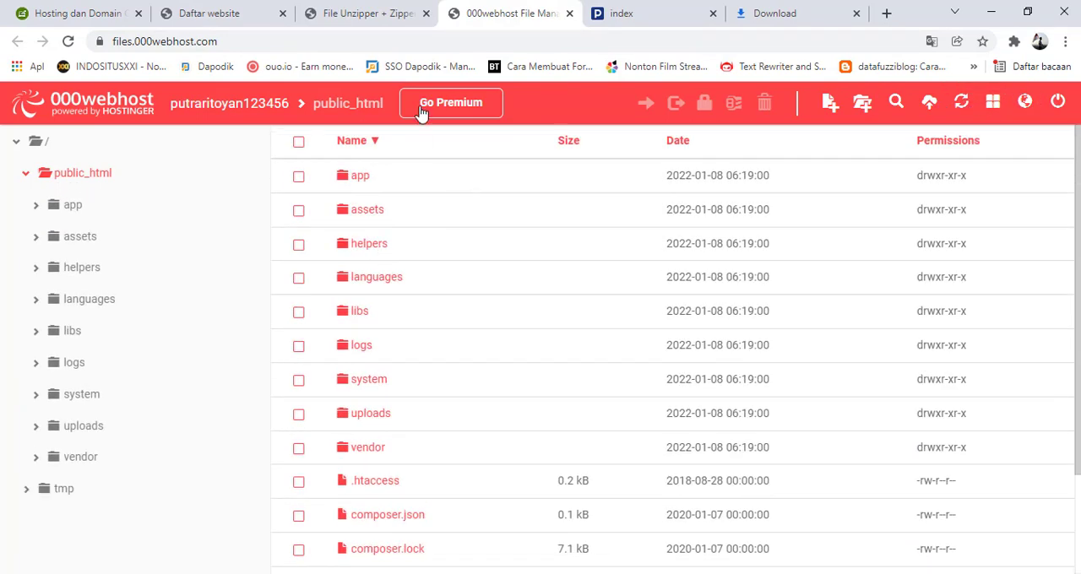
left_click(258, 107)
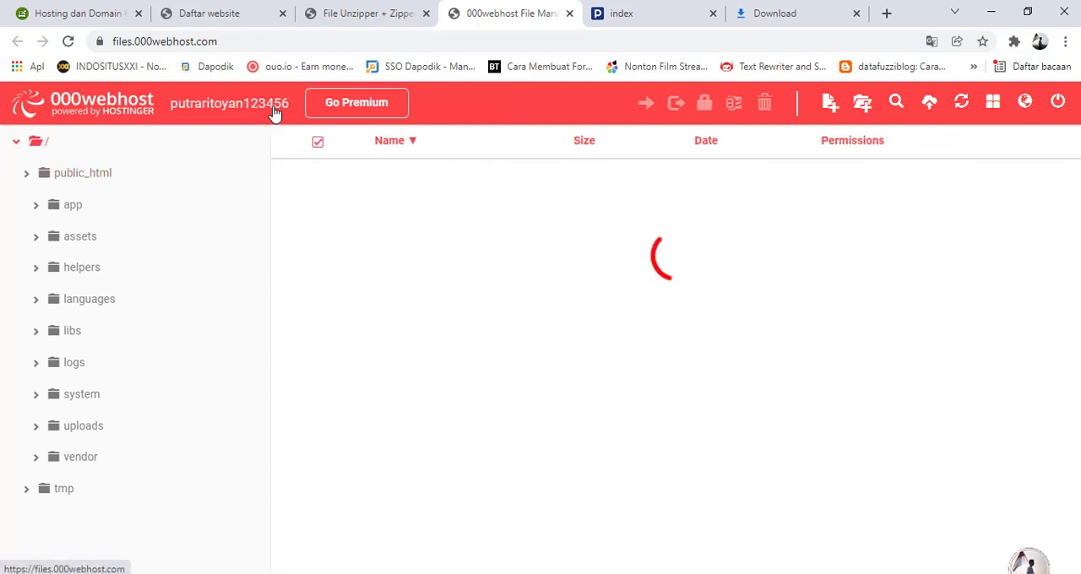
double_click(377, 187)
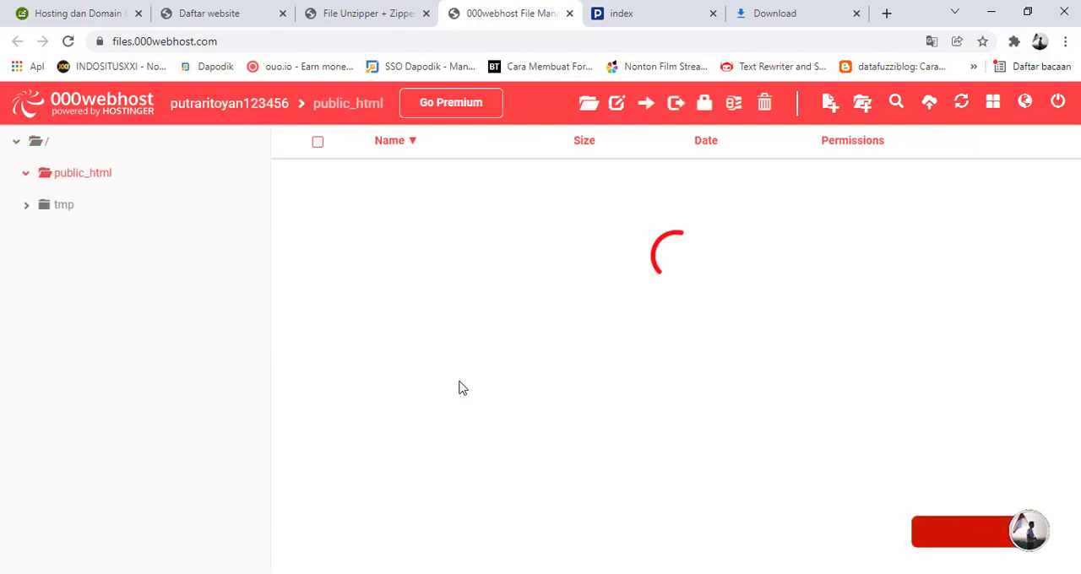
Delete unzipper.php from public_html and look over the remaining files
scroll(398, 313, "down", 2)
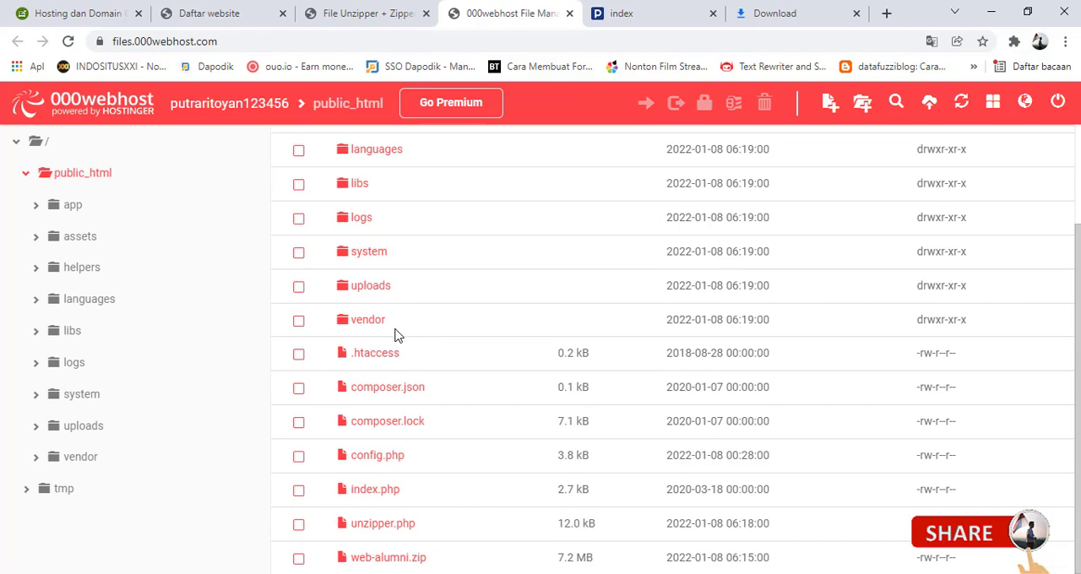
left_click(299, 525)
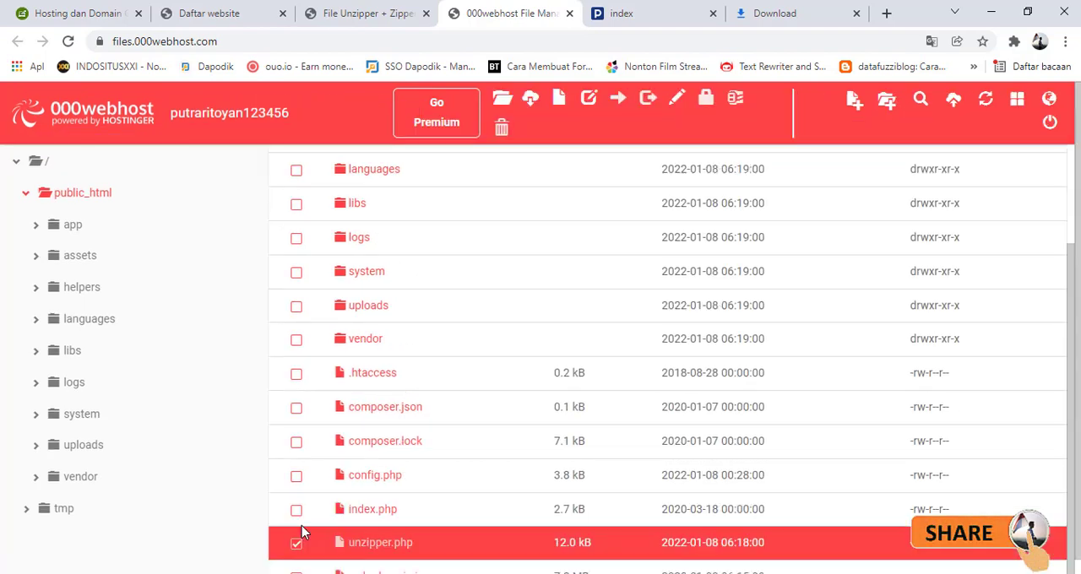
right_click(368, 549)
left_click(413, 519)
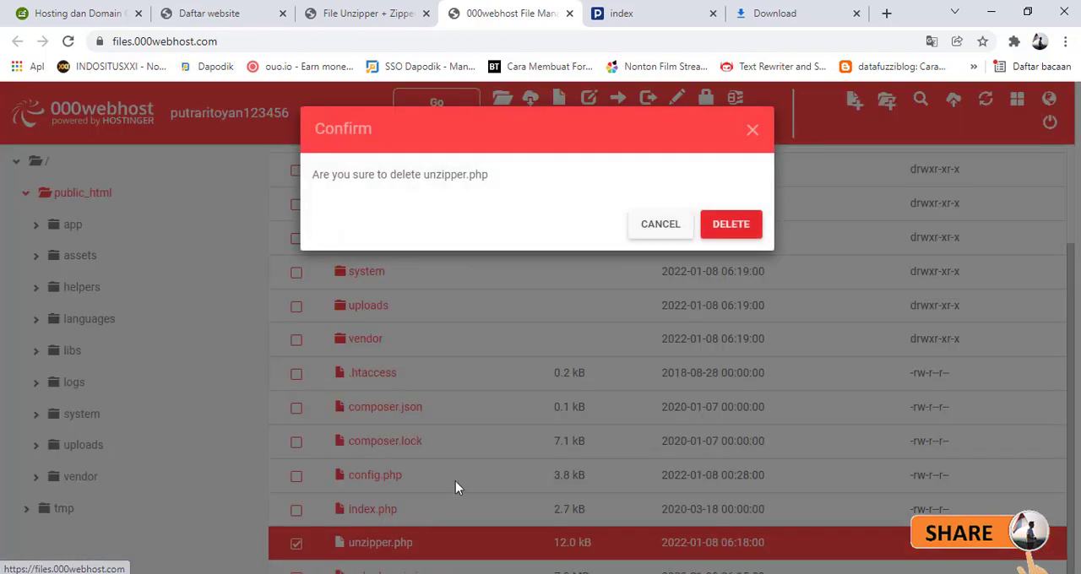
left_click(725, 225)
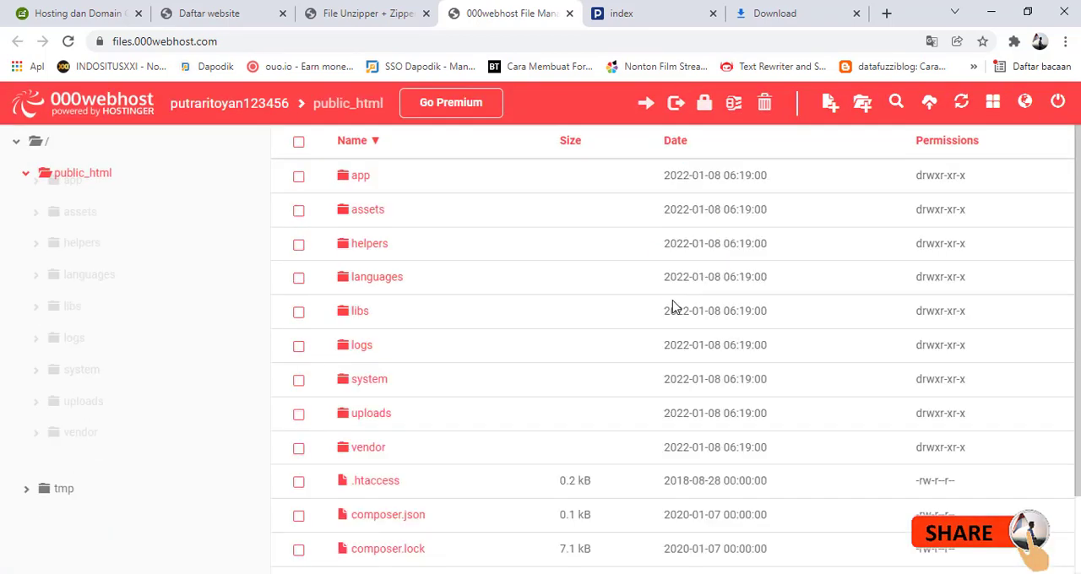
scroll(507, 309, "down", 1)
scroll(517, 351, "up", 1)
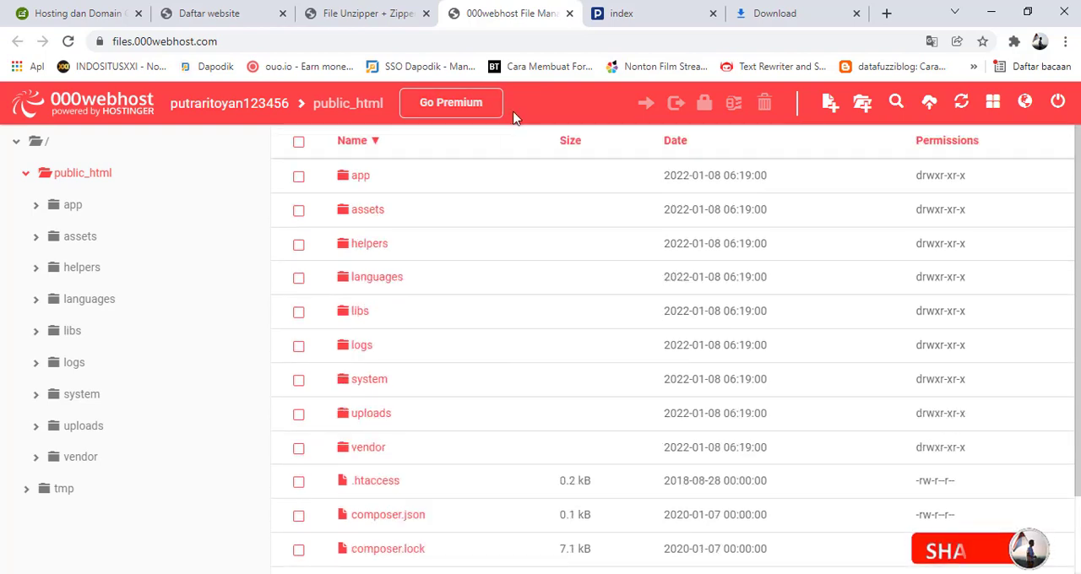
Load the hosted site's root address by removing unzipper.php from the unzipper page's URL
left_click(236, 15)
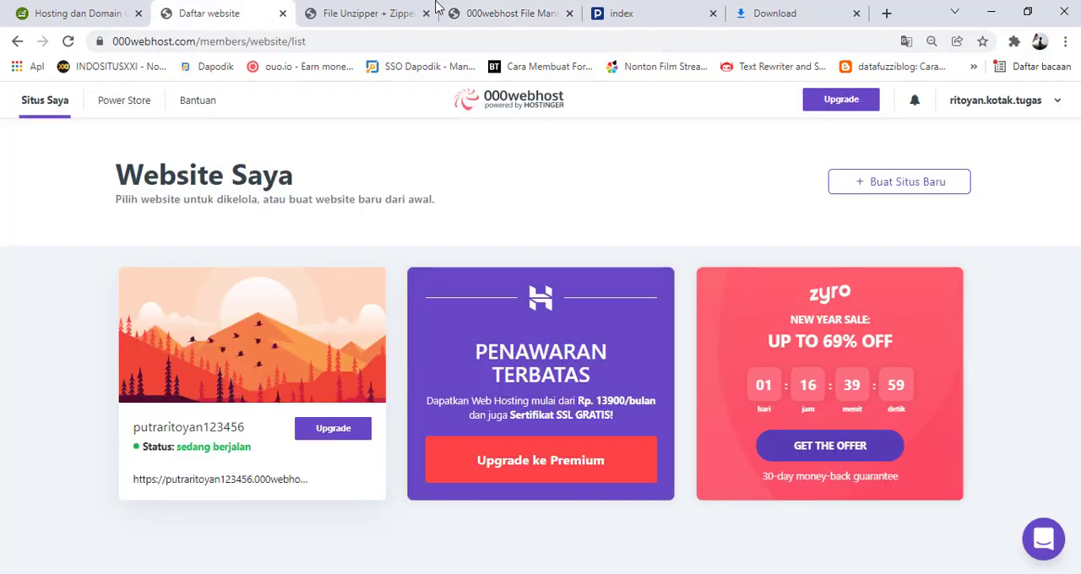
left_click(395, 10)
left_click(409, 42)
left_click_drag(409, 41, 318, 41)
key("BackSpace")
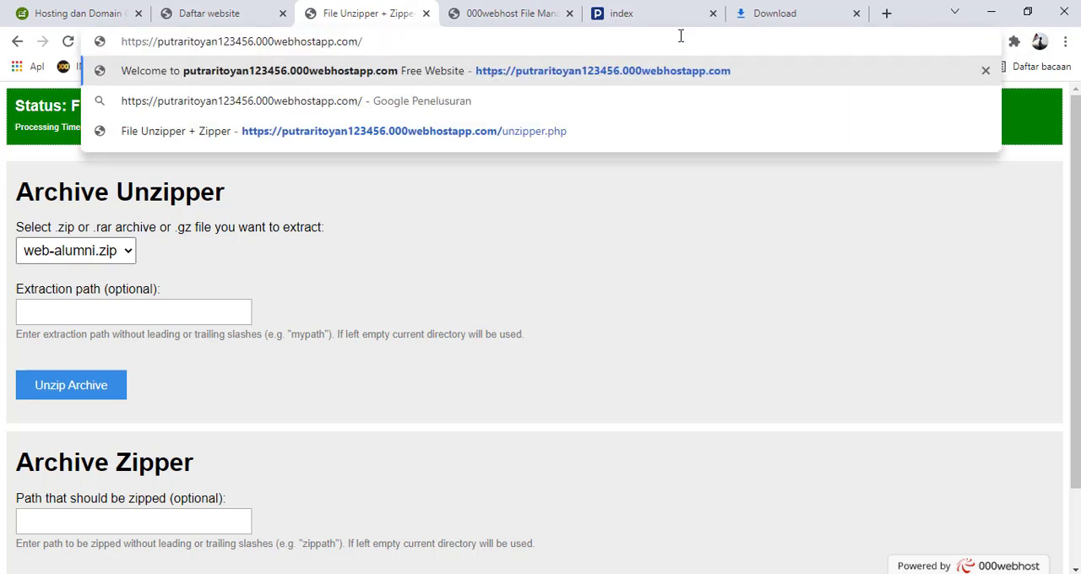
key("Return")
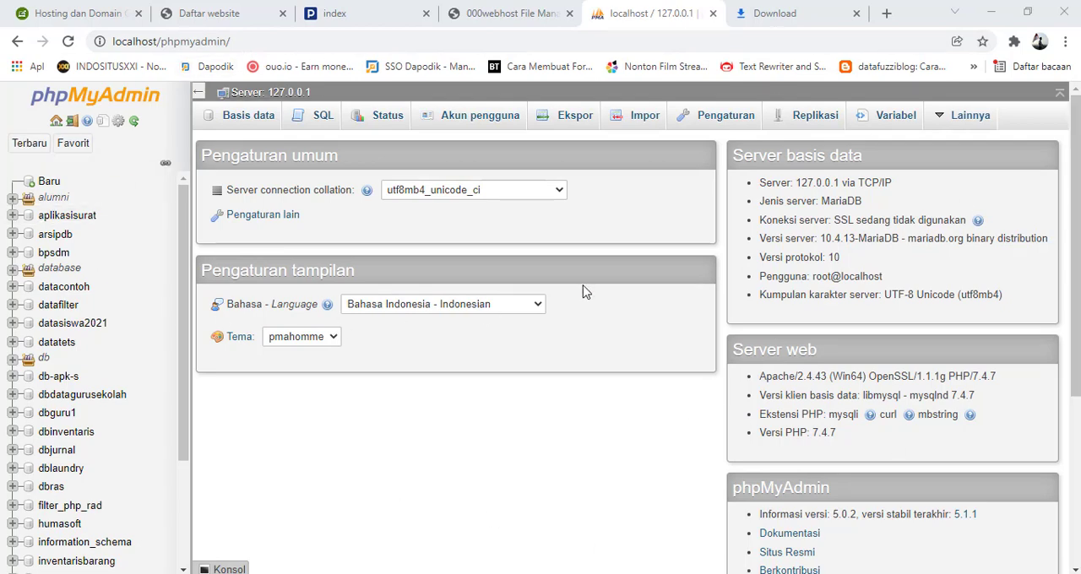
Expand the alumni group in the local phpMyAdmin and open the alumni_database structure
left_click(59, 146)
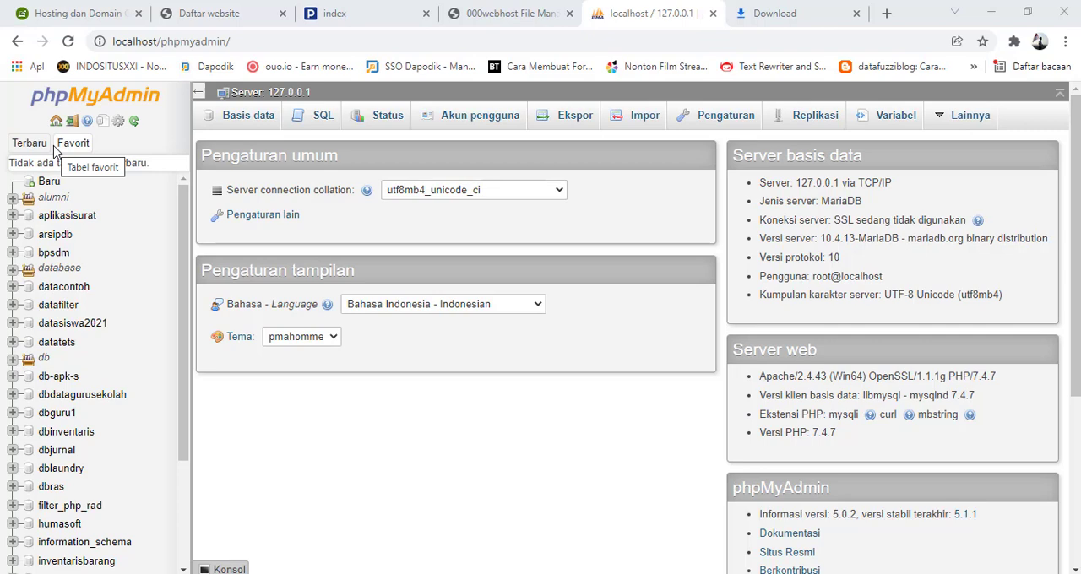
left_click(11, 200)
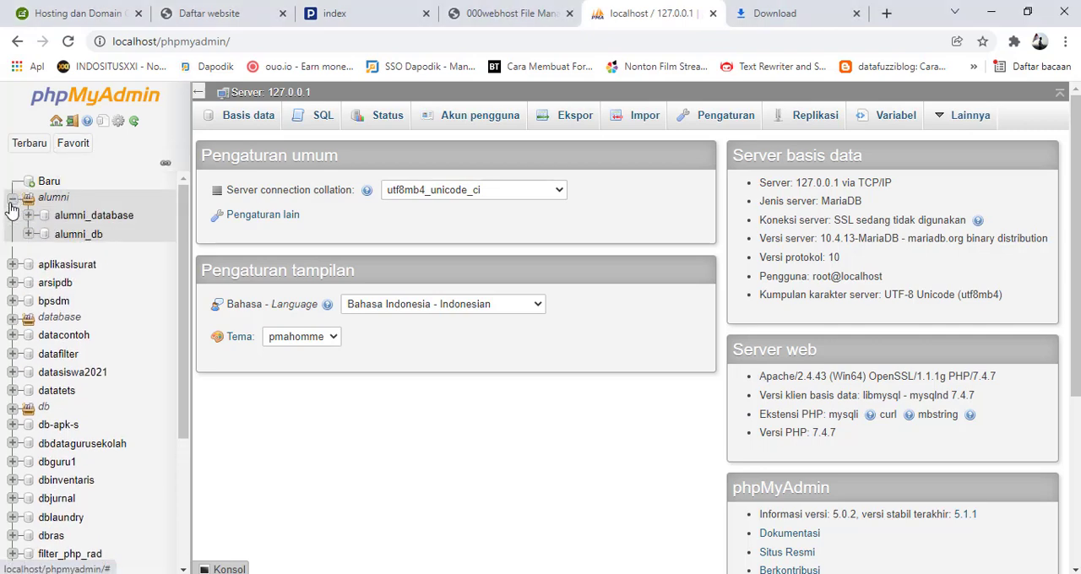
left_click(107, 221)
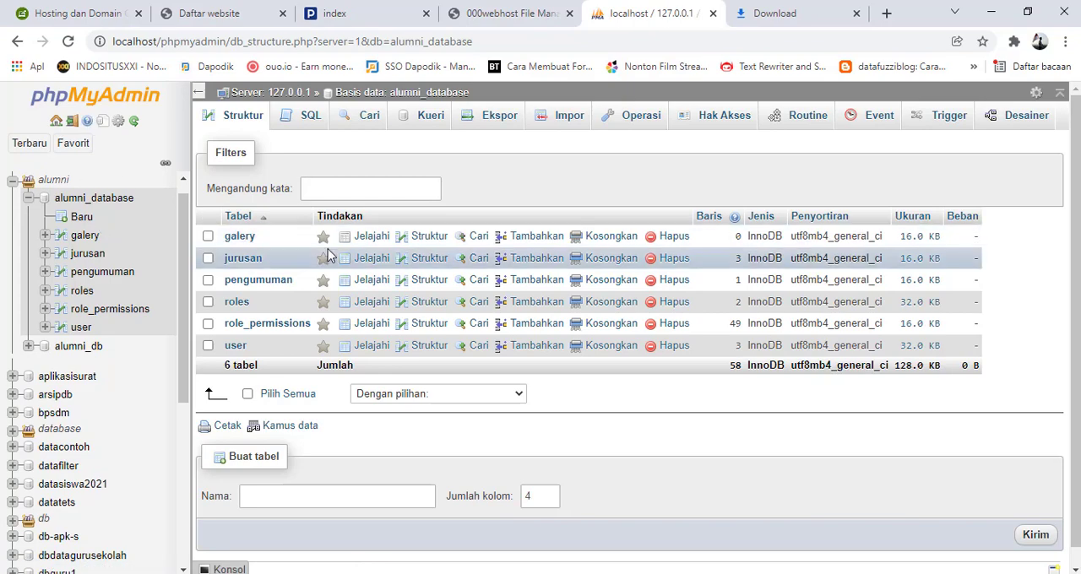
Export all tables of the local alumni_database with the quick method in SQL format, saving the file in the web-alumni folder
left_click(287, 397)
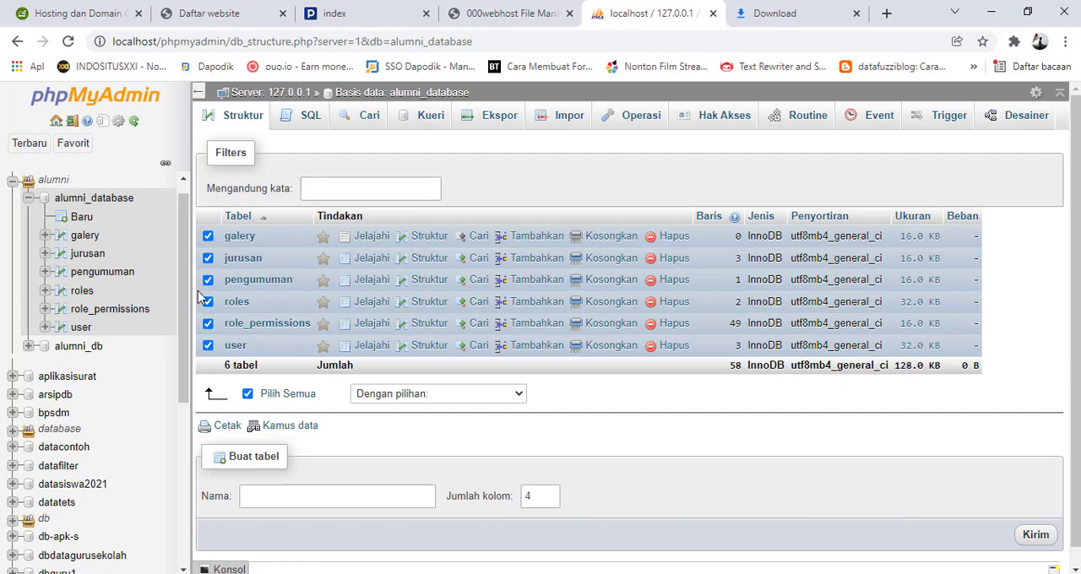
left_click(490, 118)
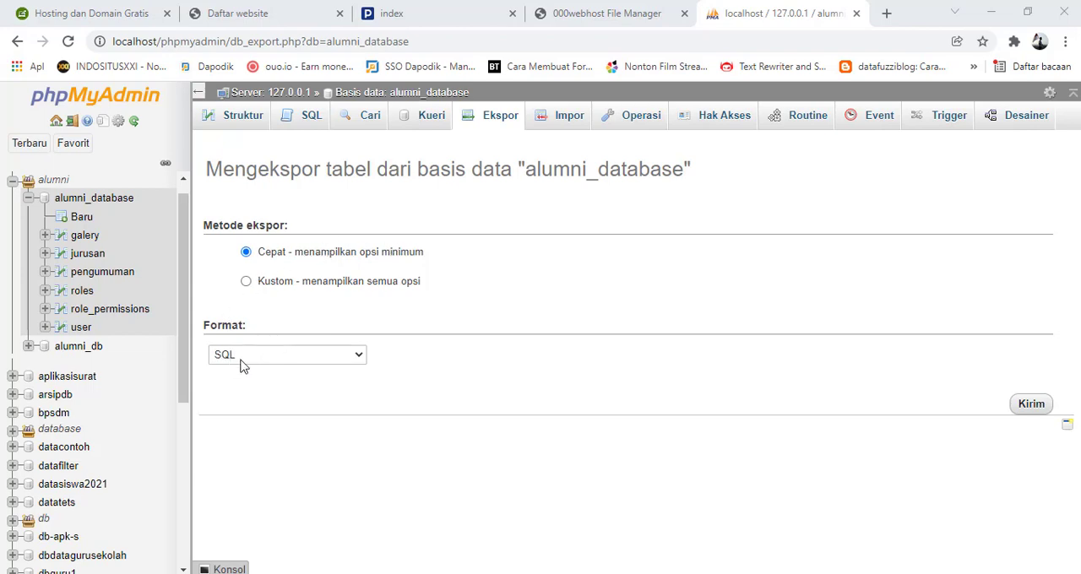
left_click(1032, 405)
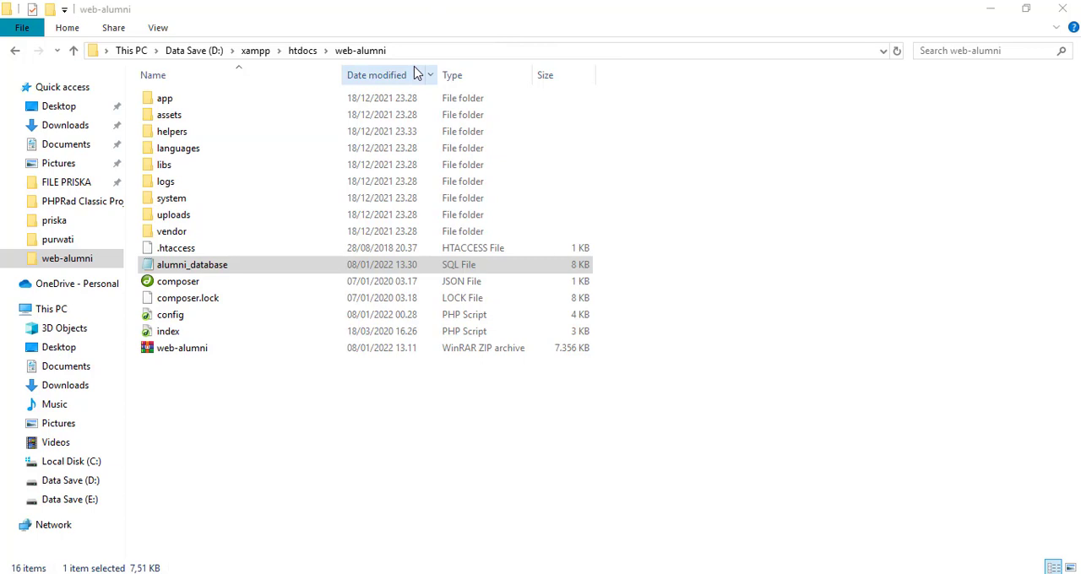
Return to the 000webhost site list in the browser and open the hosted website's Database Manager
left_click(142, 545)
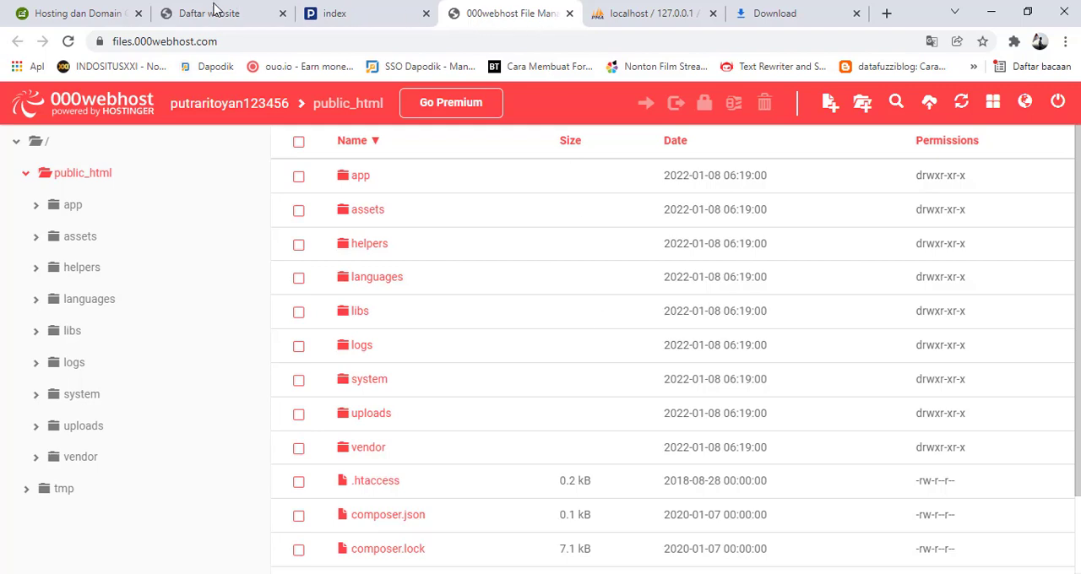
left_click(238, 14)
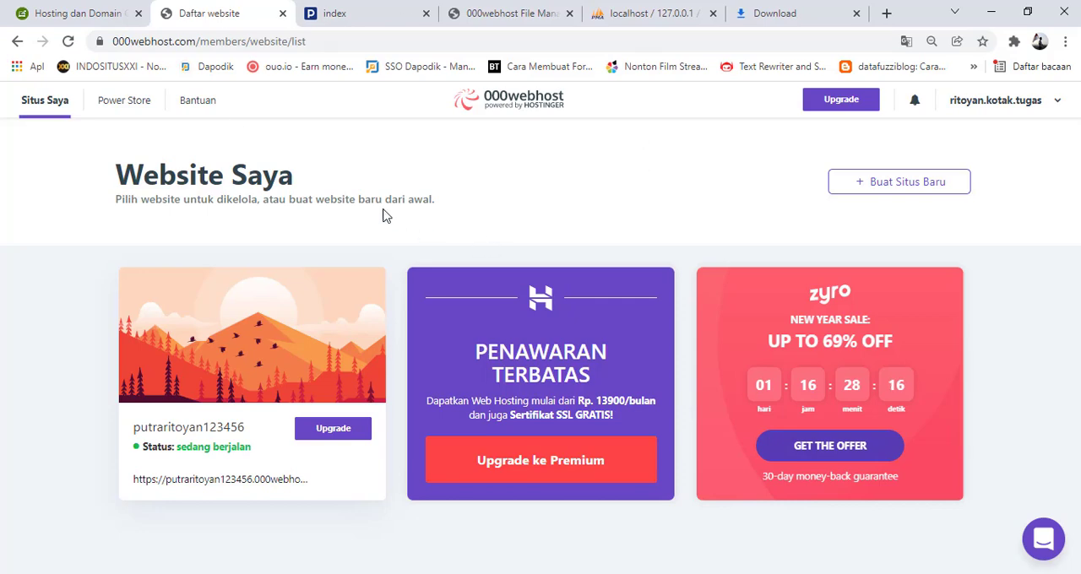
mouse_move(174, 397)
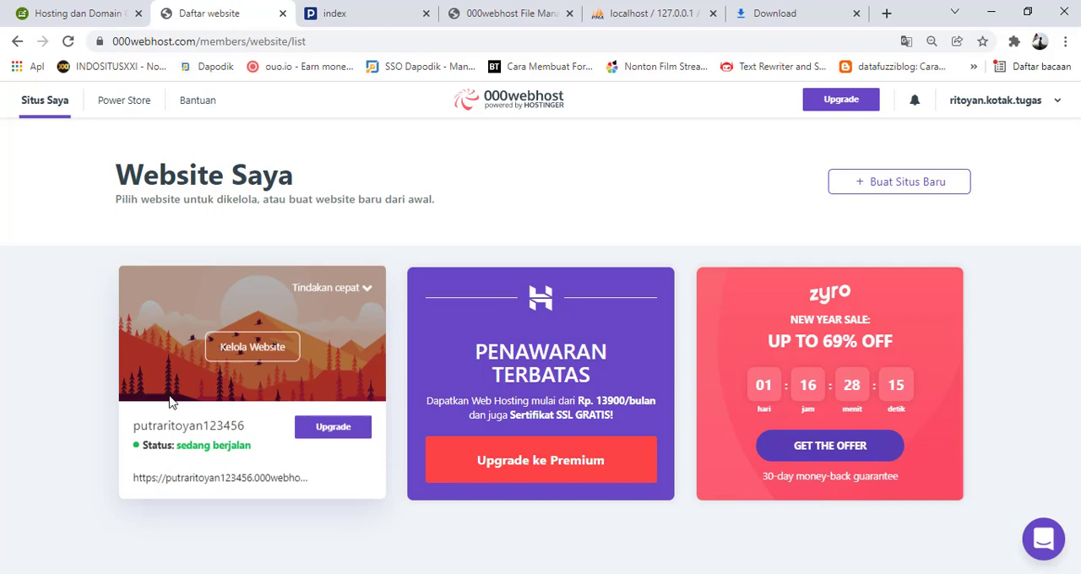
left_click(260, 358)
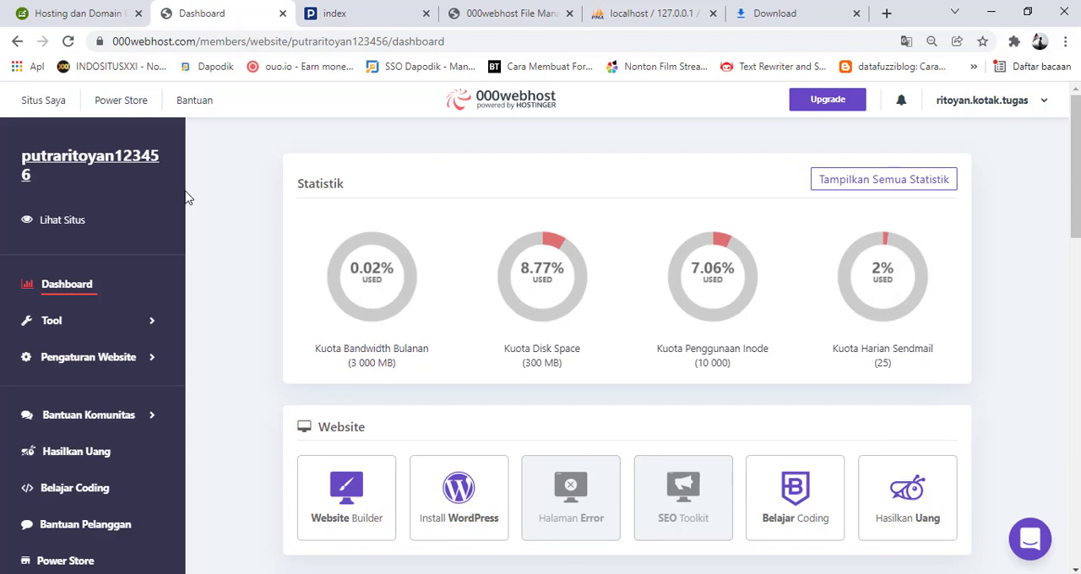
left_click(150, 329)
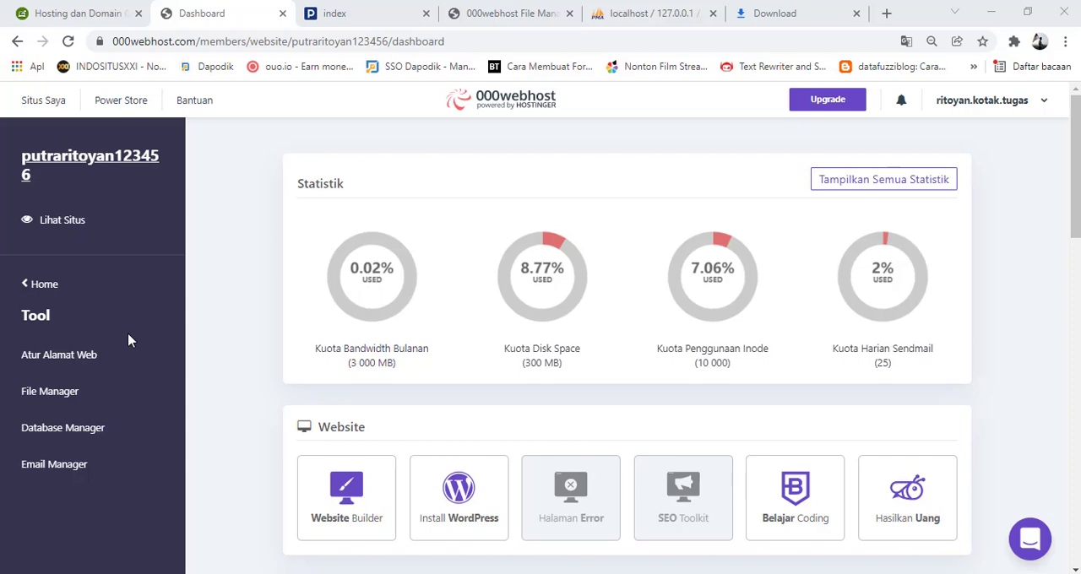
left_click(71, 437)
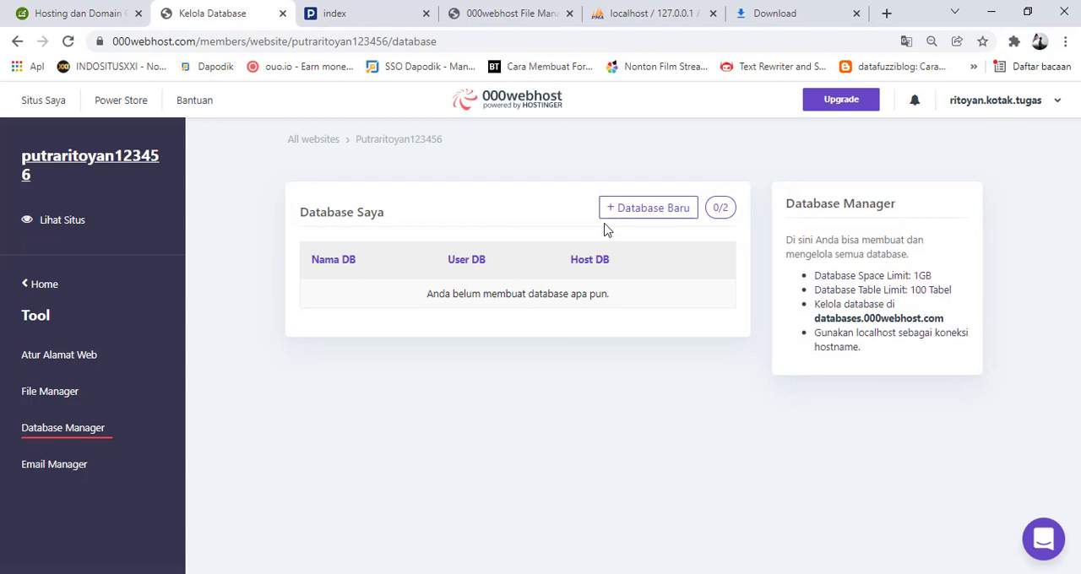
Create a new database named dbalumni with the username useralumni and enter the database password
left_click(654, 216)
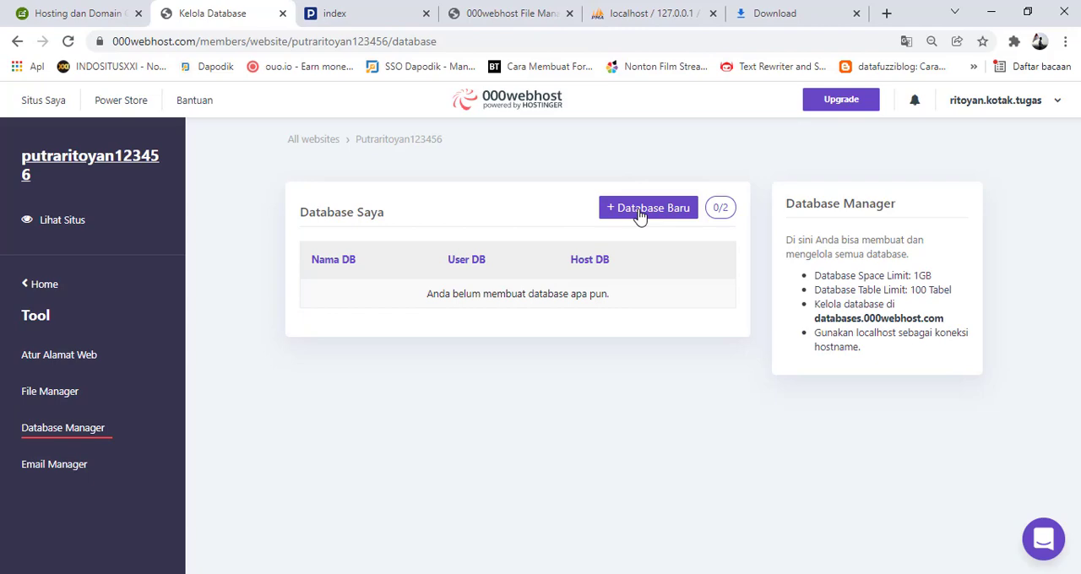
left_click(642, 214)
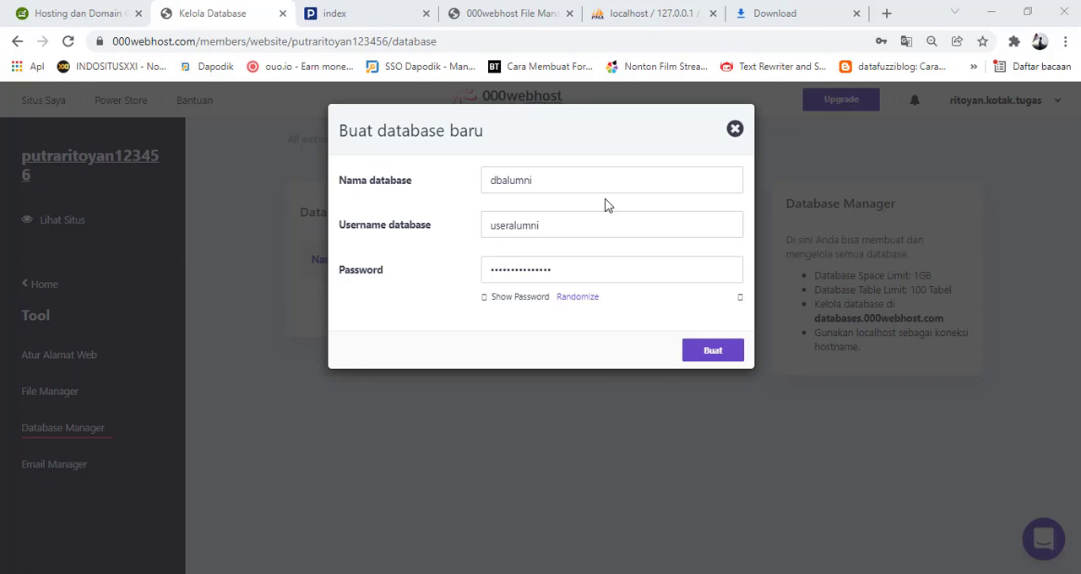
left_click(703, 357)
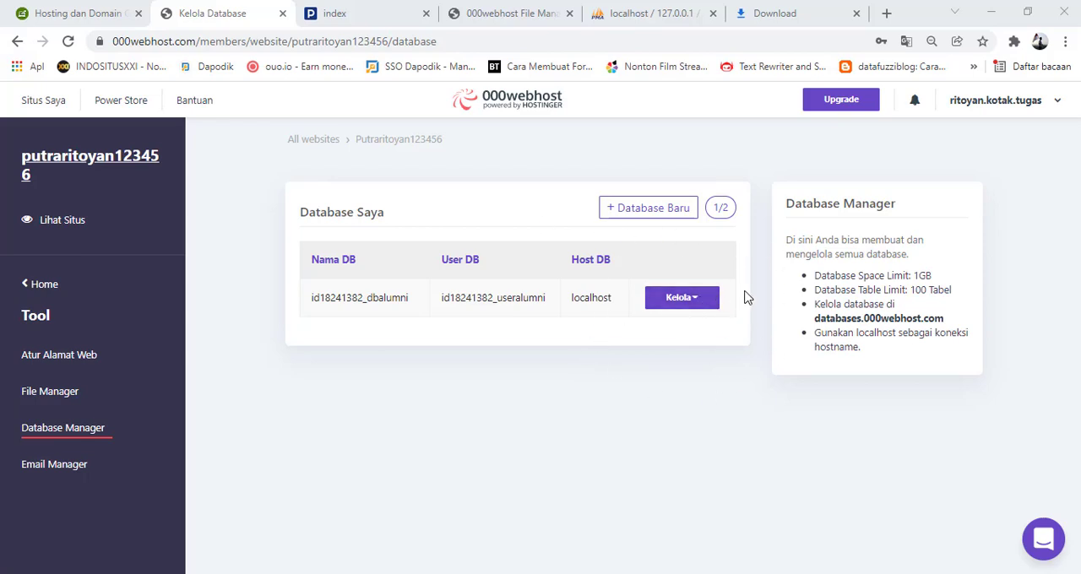
Open the new dbalumni database in the hosted phpMyAdmin from the Database Manager
left_click(701, 305)
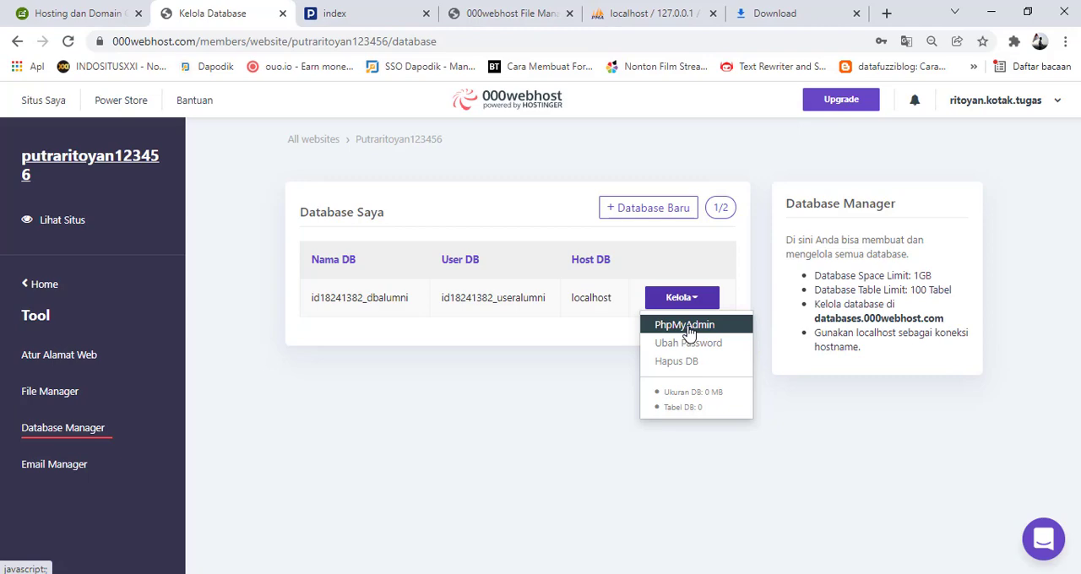
left_click(690, 330)
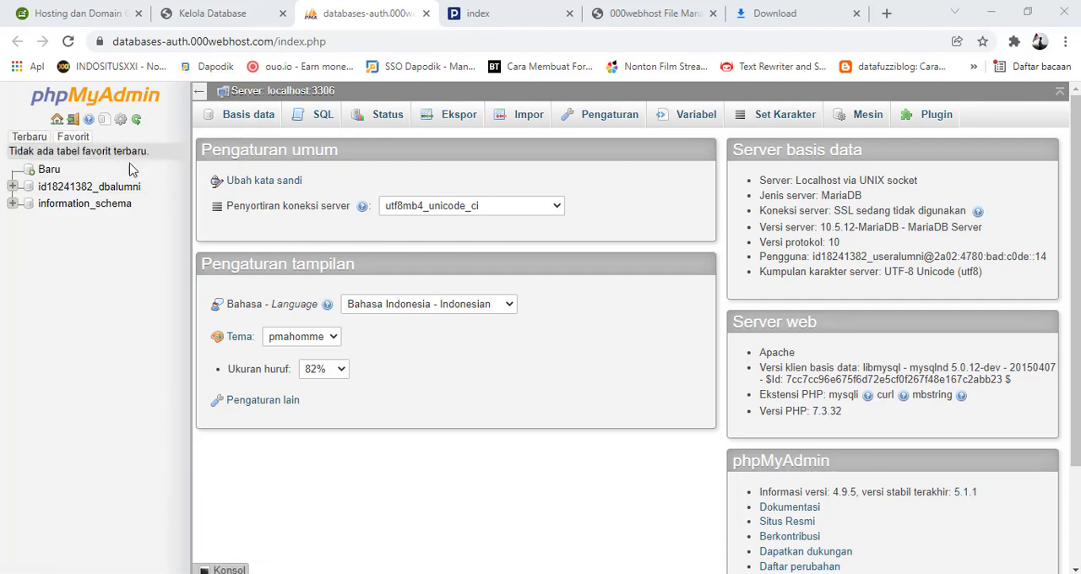
left_click(78, 187)
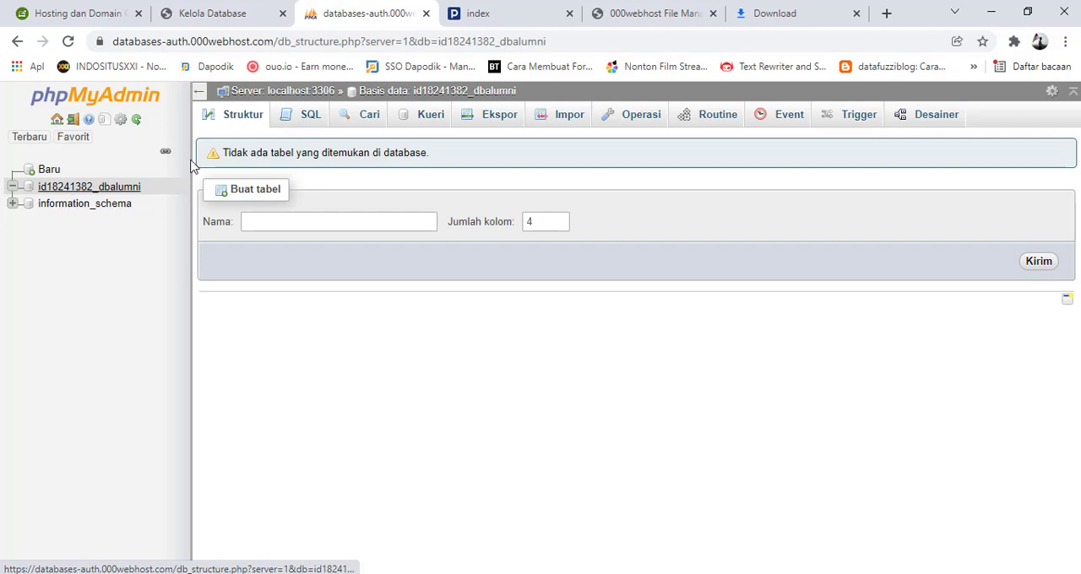
Choose alumni_database.sql from D:\xampp\htdocs\web-alumni as the file to import into the dbalumni database
left_click(564, 120)
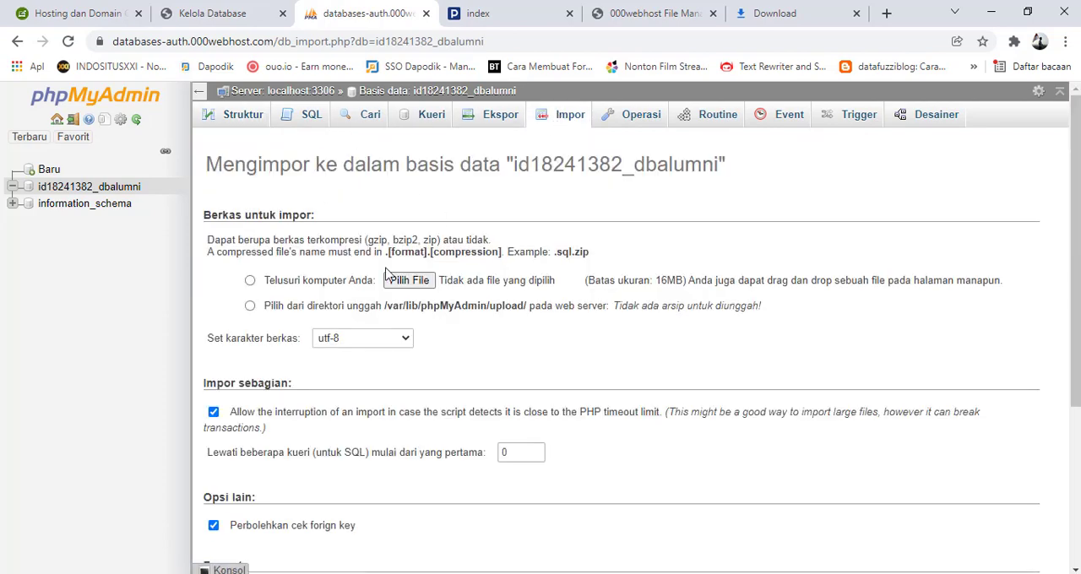
left_click(426, 288)
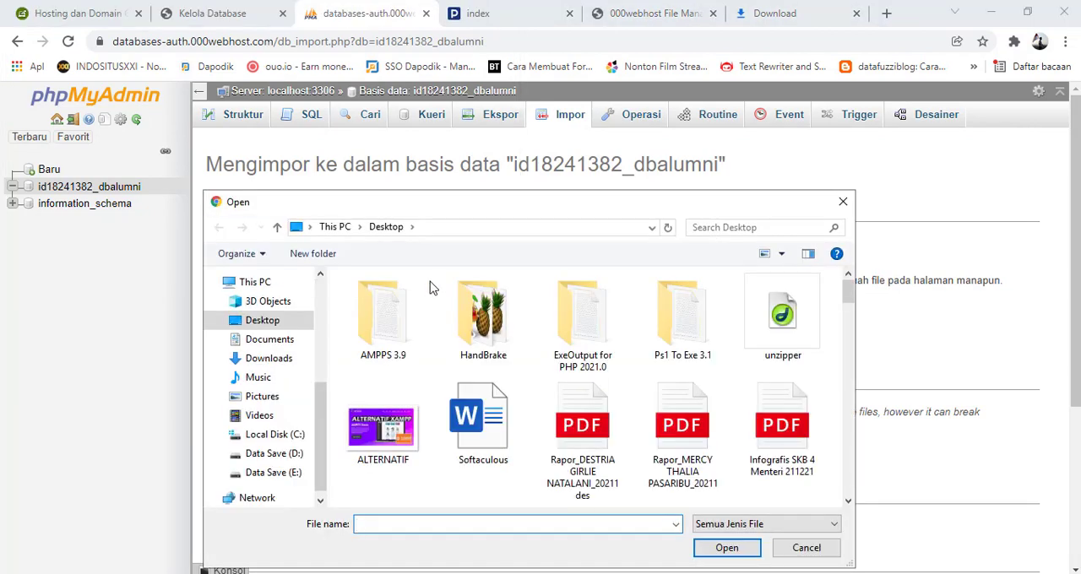
left_click(295, 454)
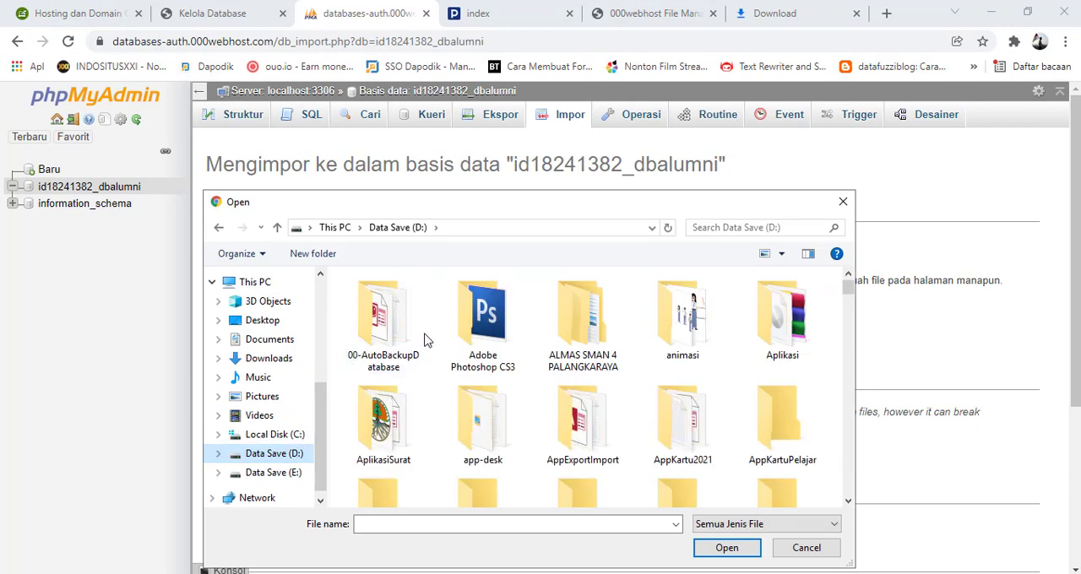
scroll(425, 338, "down", 5)
scroll(427, 322, "up", 5)
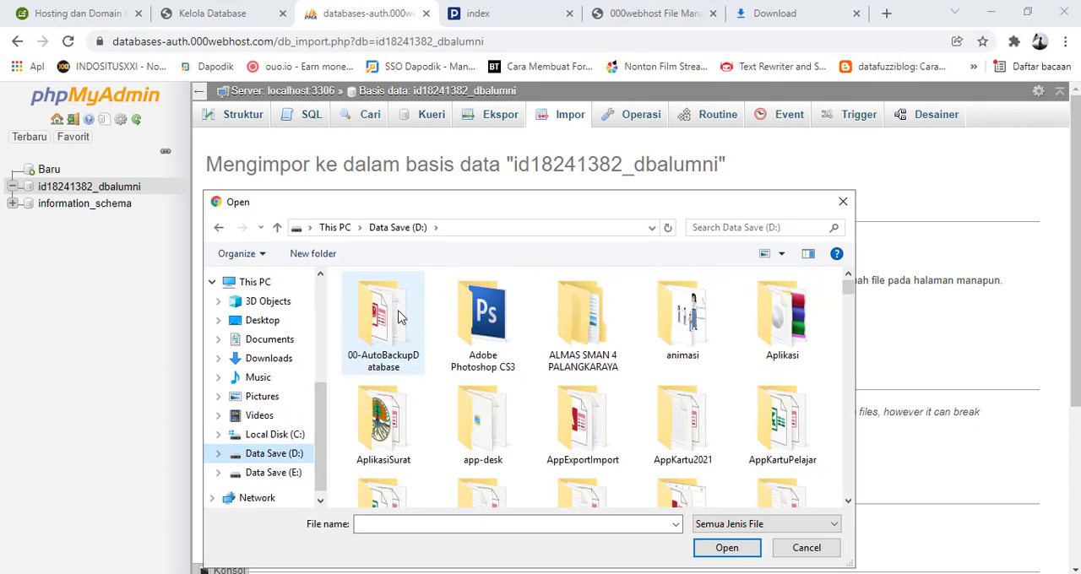
left_click(400, 316)
scroll(417, 338, "down", 10)
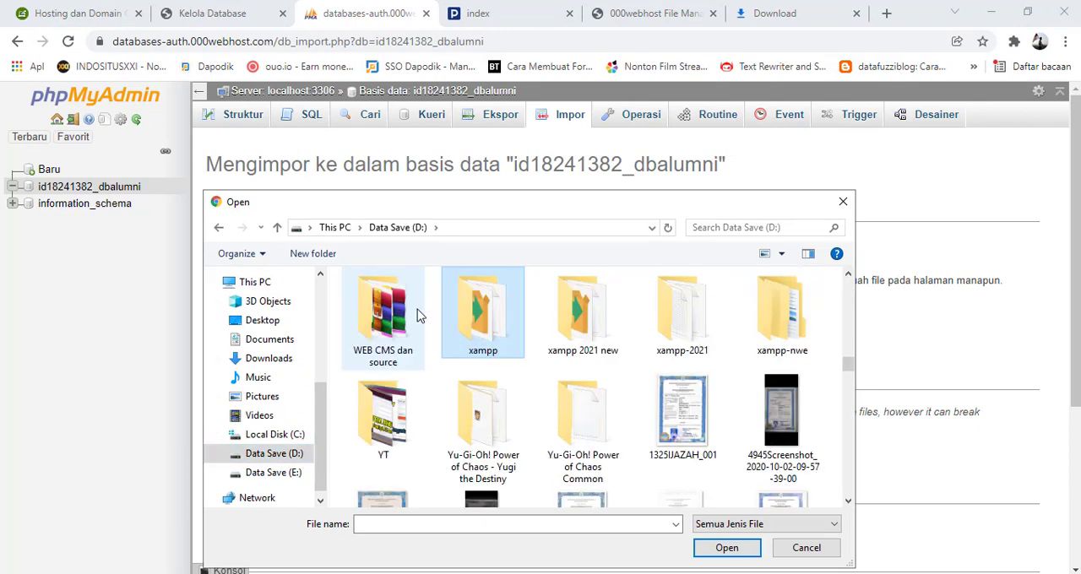
double_click(485, 321)
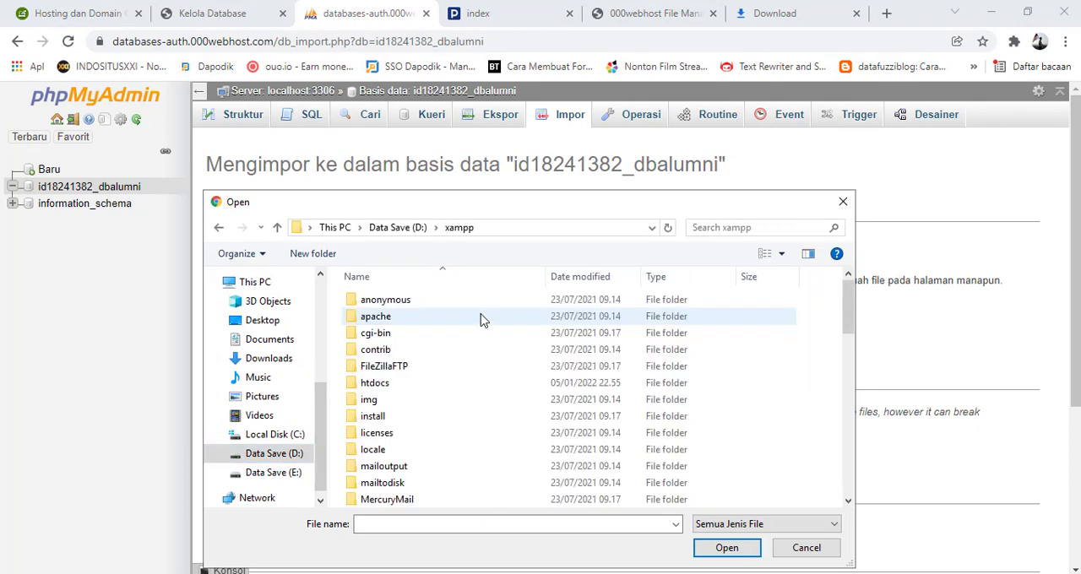
double_click(371, 386)
scroll(394, 418, "down", 13)
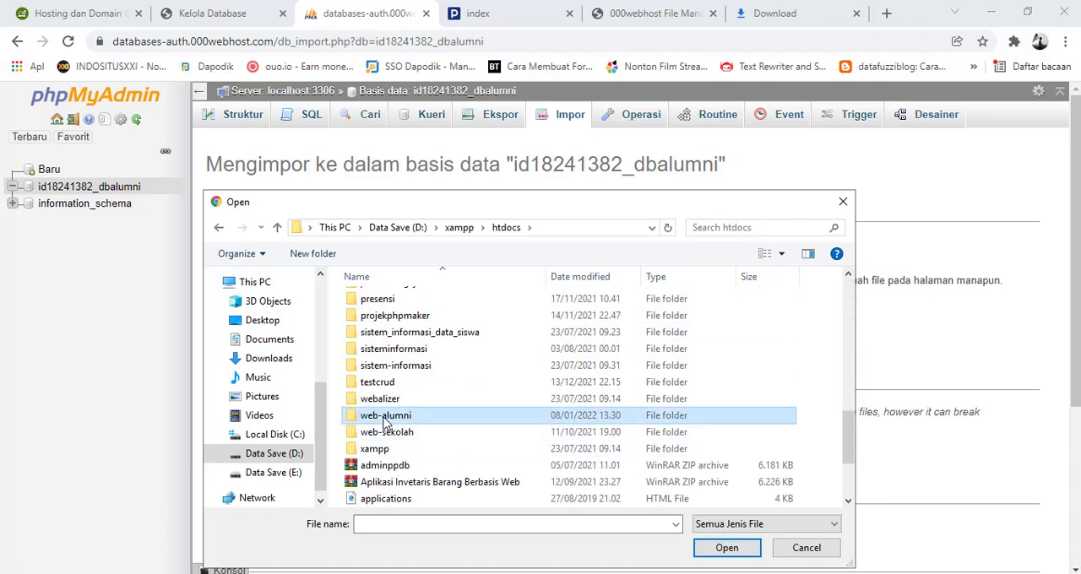
double_click(387, 416)
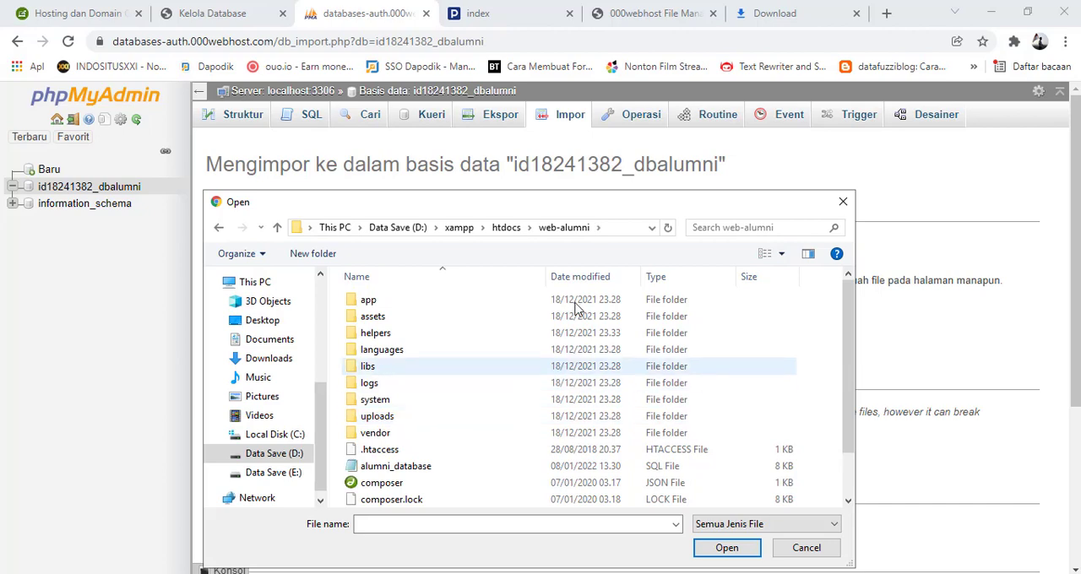
left_click(411, 471)
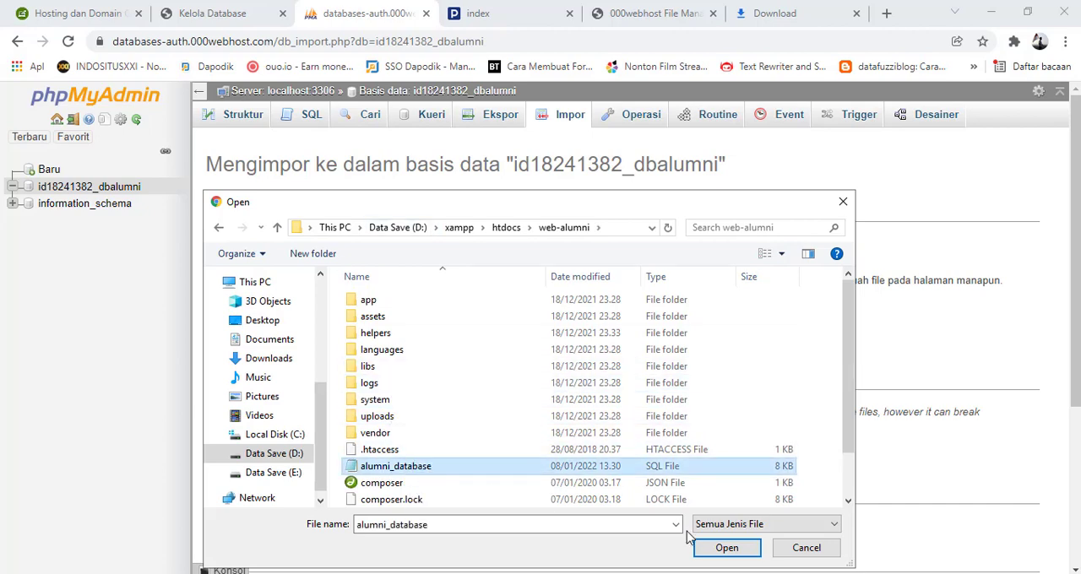
left_click(725, 547)
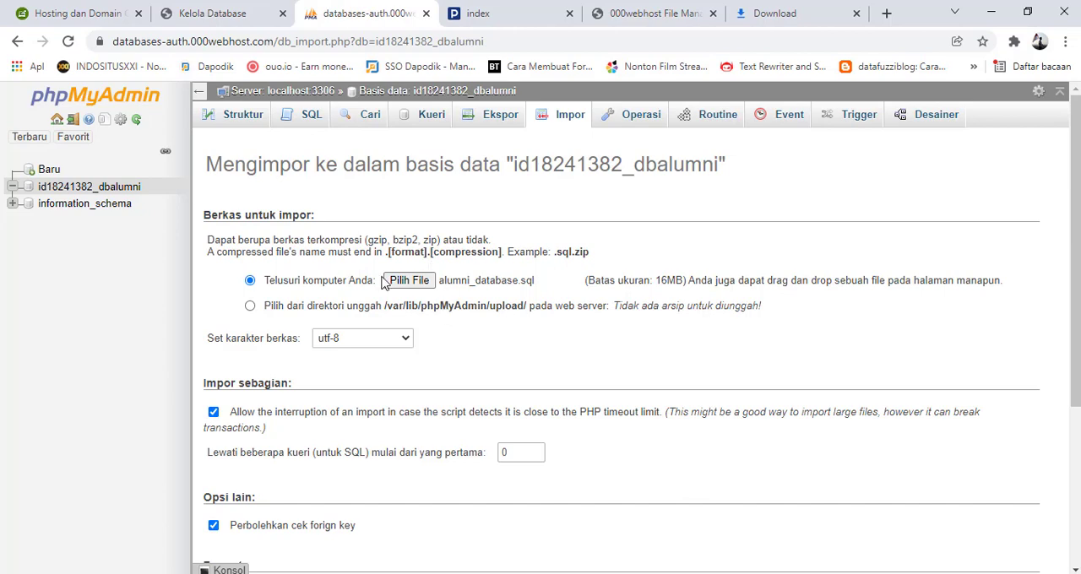
Run the SQL import with the default options, look over its results and open the dbalumni table structure
scroll(509, 309, "down", 1)
scroll(509, 309, "down", 2)
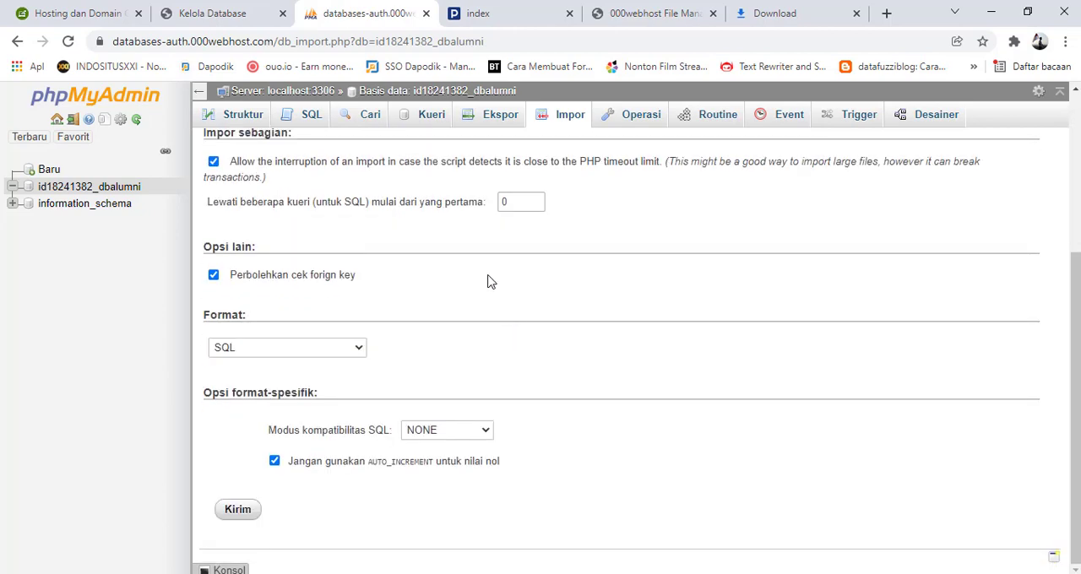
left_click(241, 512)
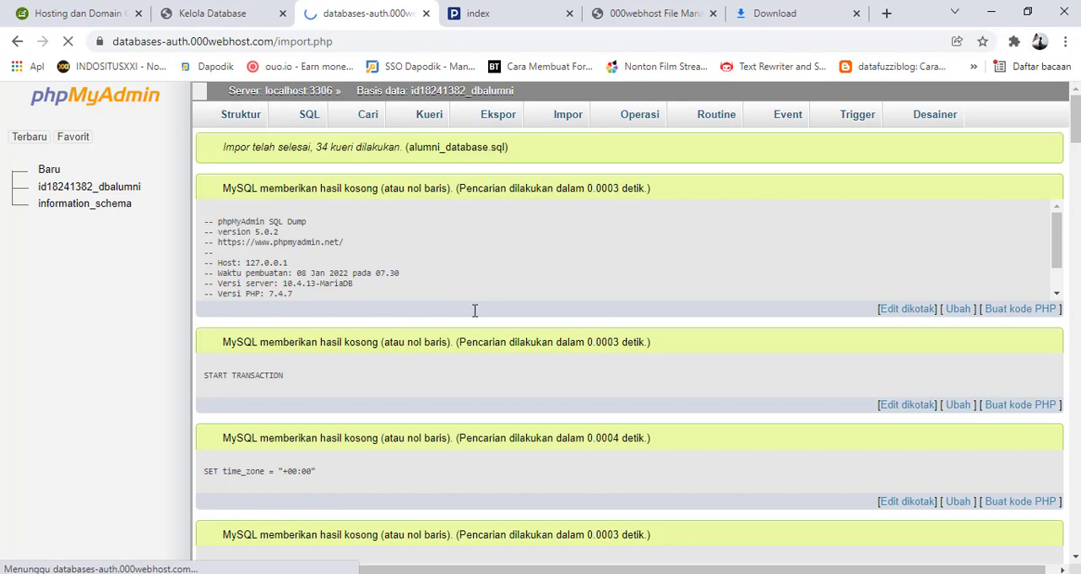
scroll(772, 308, "down", 8)
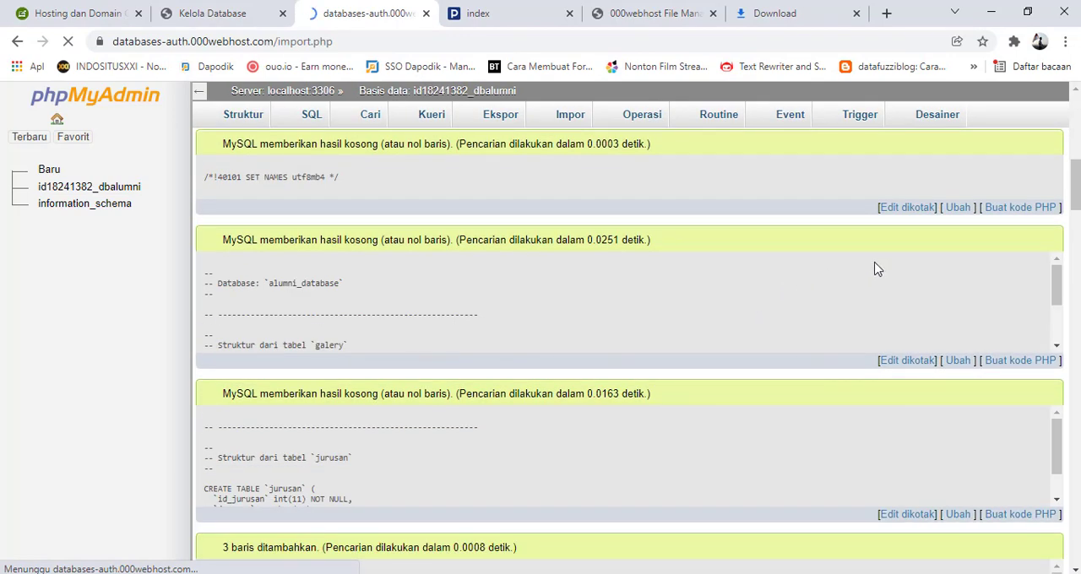
left_click_drag(1078, 184, 1079, 237)
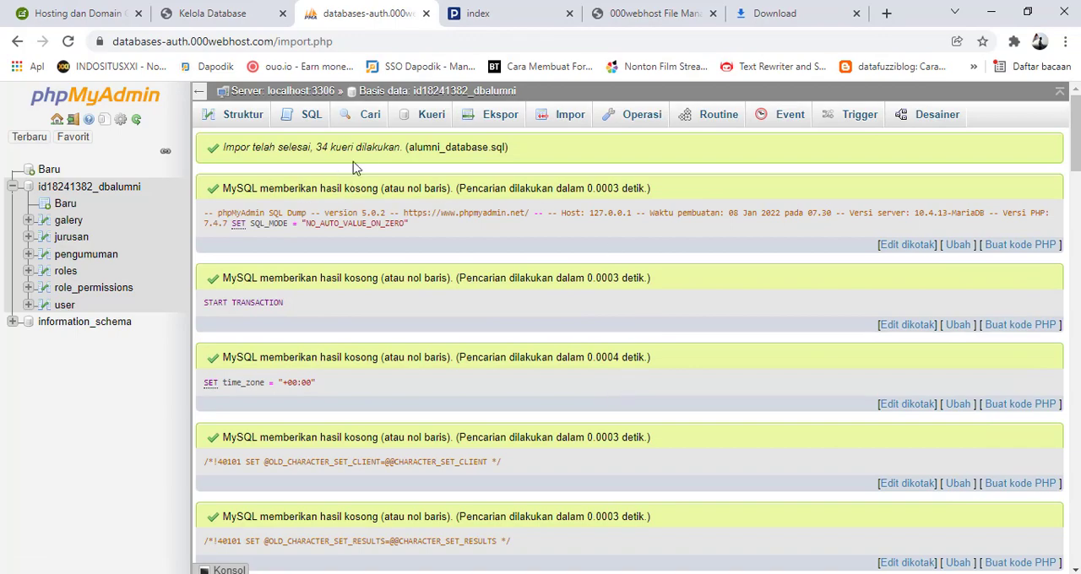
left_click(415, 93)
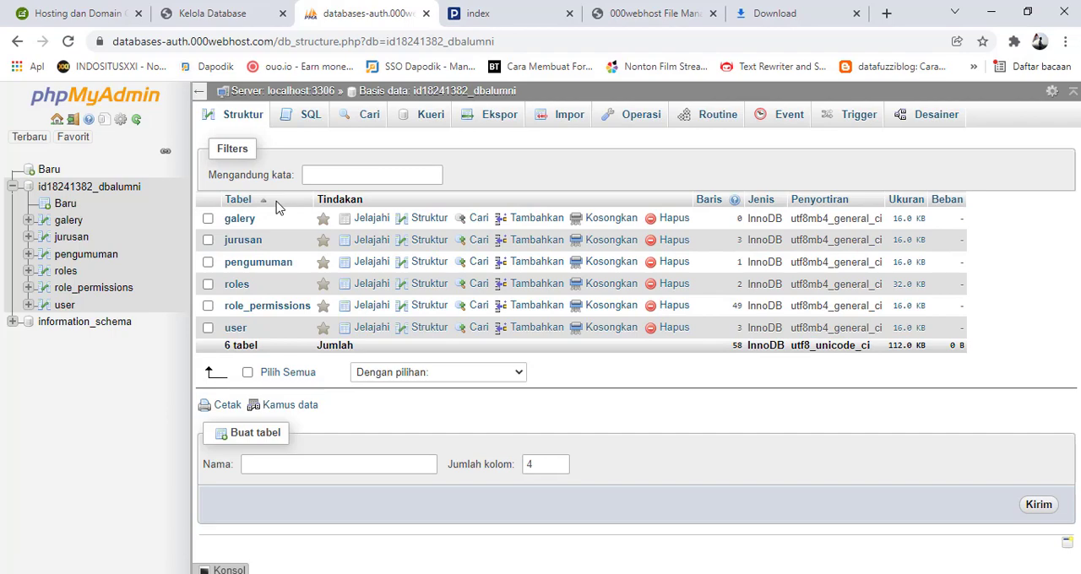
Check the hosted site's login page, then return to the file manager and look through the files in public_html
left_click(477, 16)
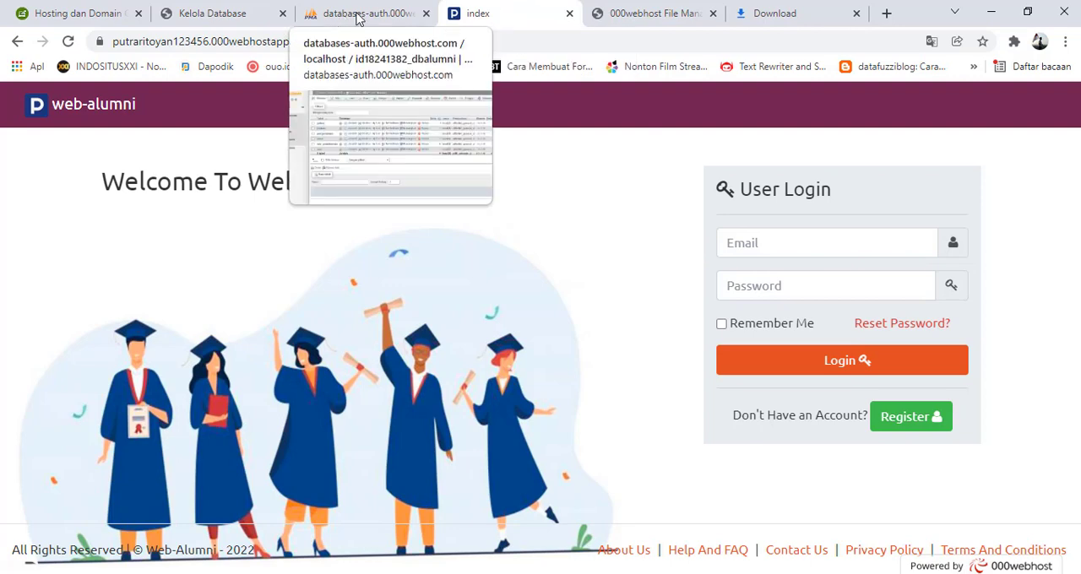
left_click(233, 15)
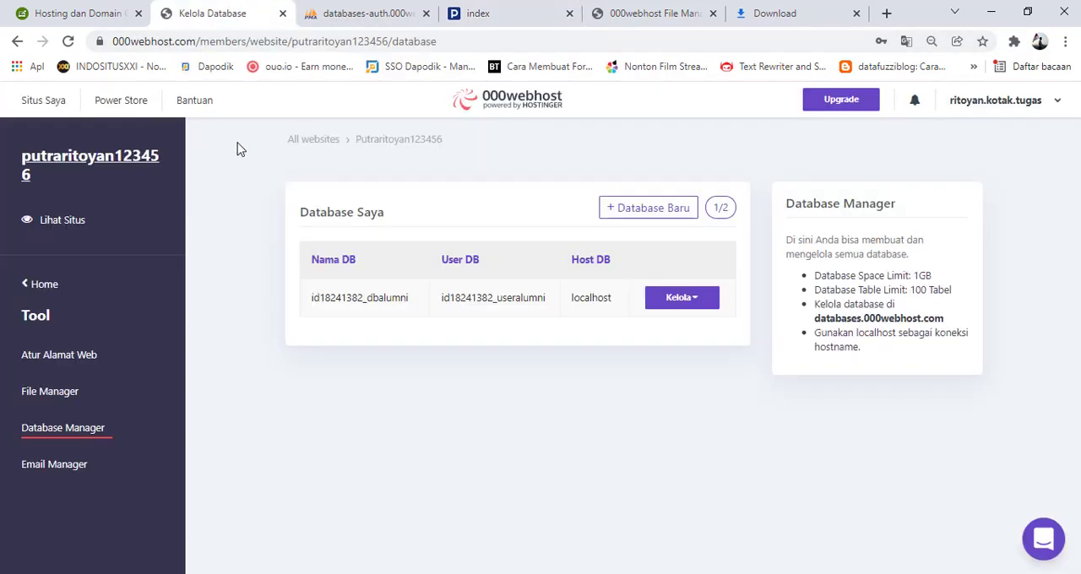
left_click(43, 103)
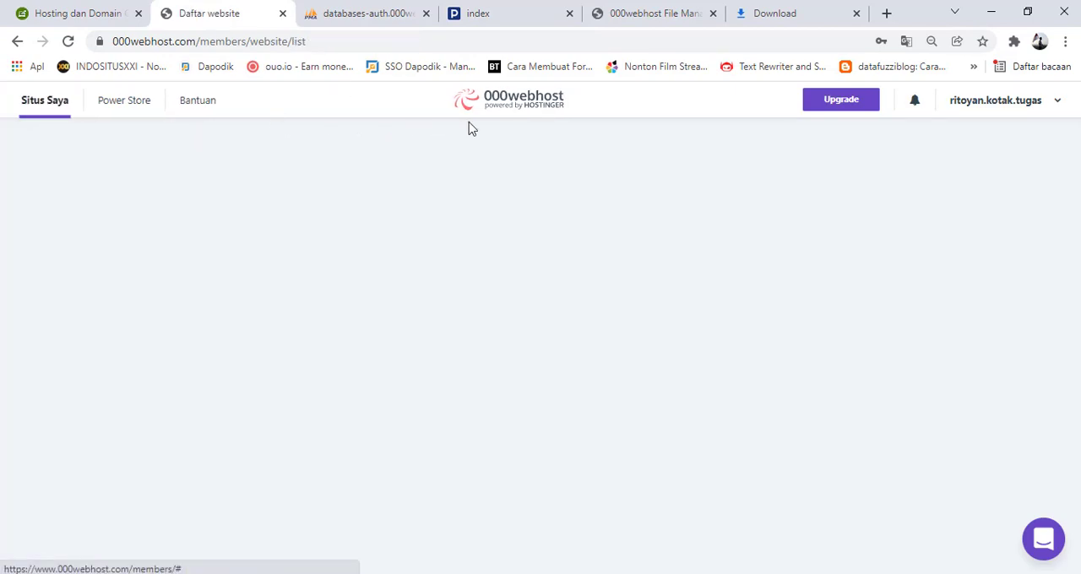
left_click(646, 16)
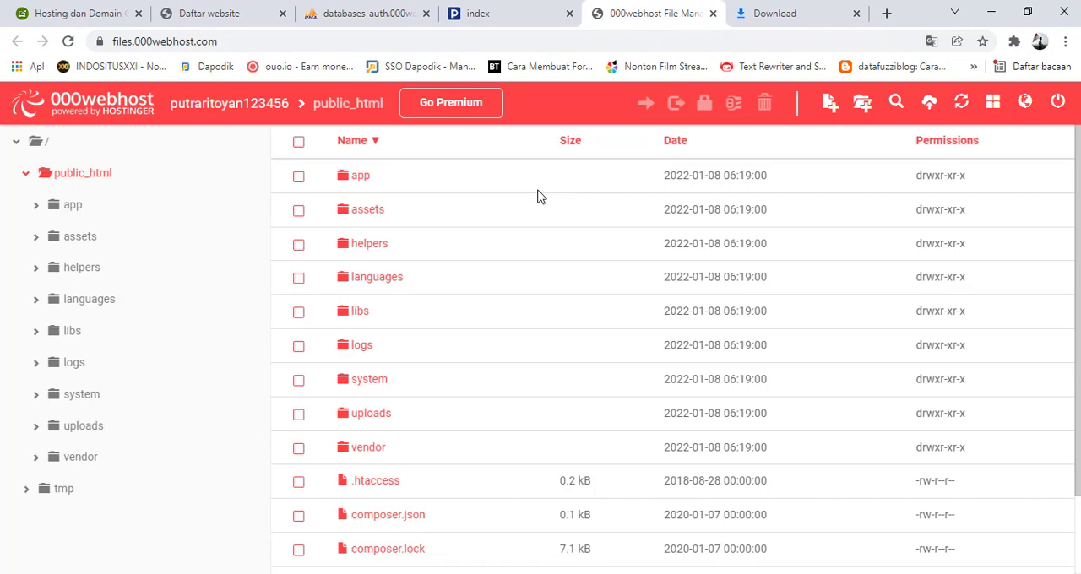
scroll(418, 282, "down", 1)
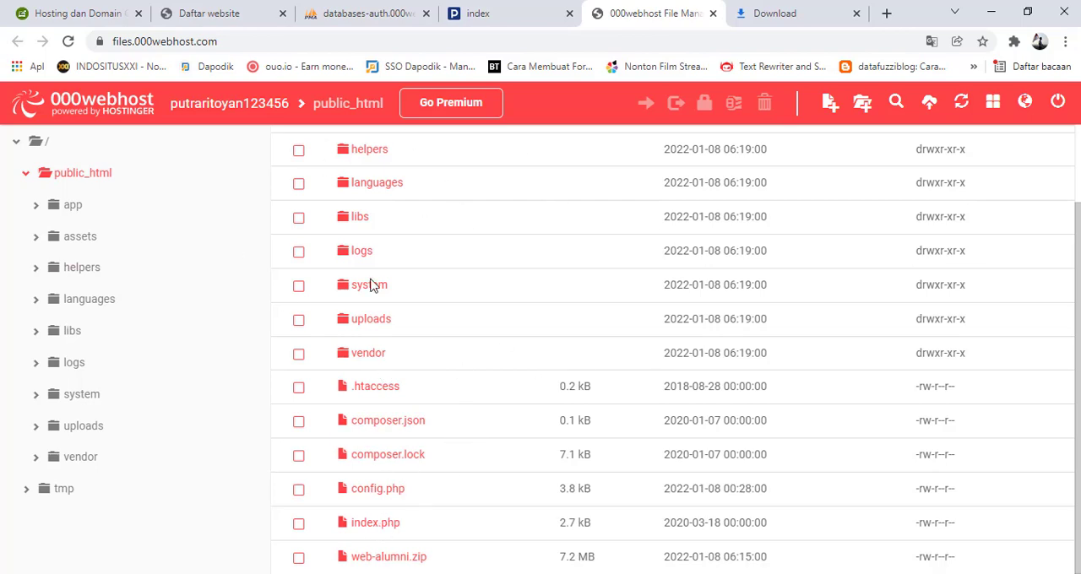
Open config.php in public_html for editing and go to its database configuration settings
left_click(361, 498)
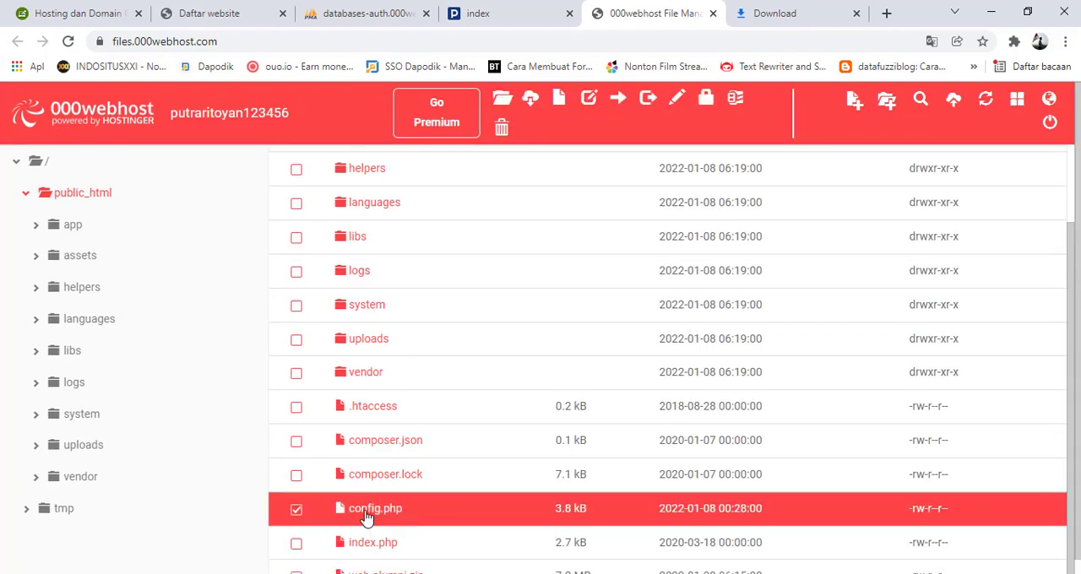
right_click(365, 516)
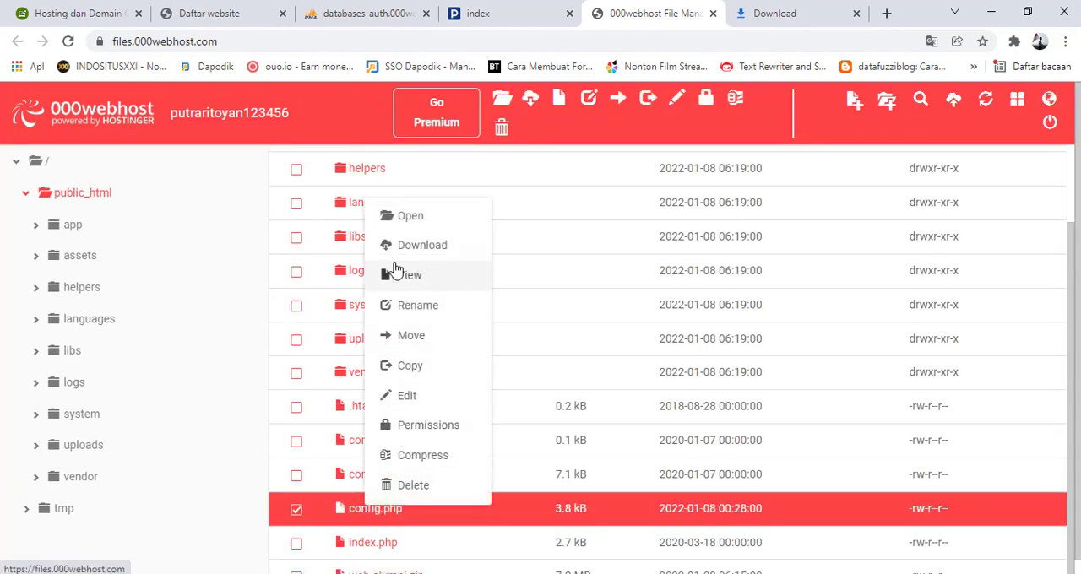
left_click(408, 396)
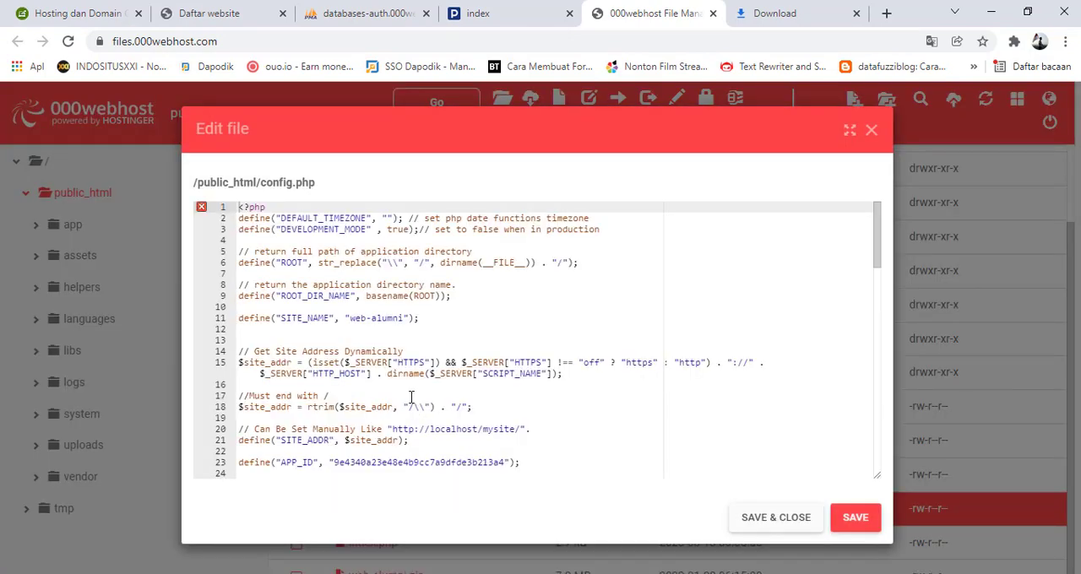
scroll(429, 348, "down", 5)
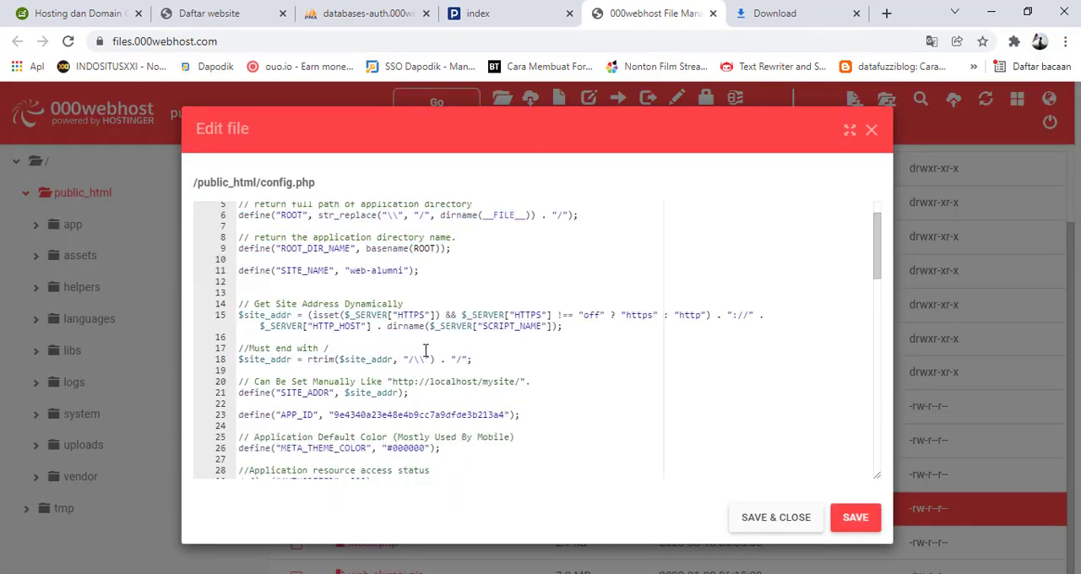
scroll(426, 349, "down", 12)
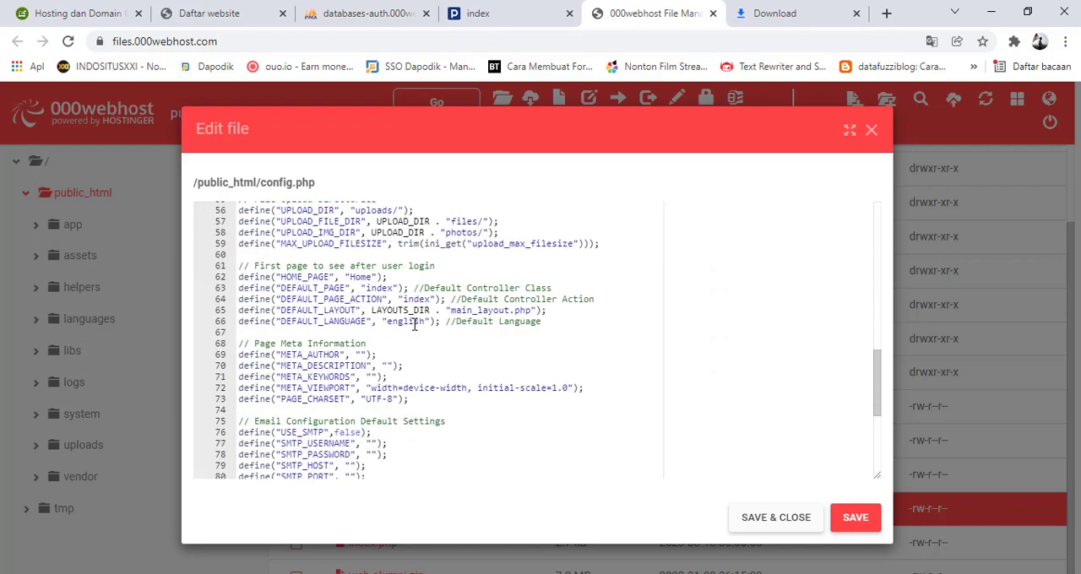
scroll(414, 321, "down", 2)
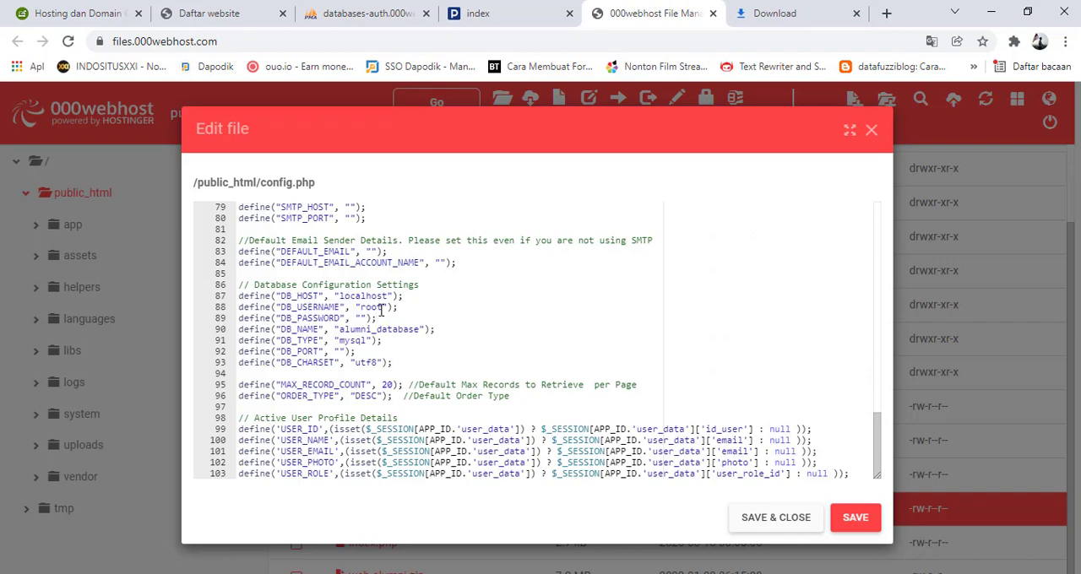
left_click_drag(381, 309, 369, 311)
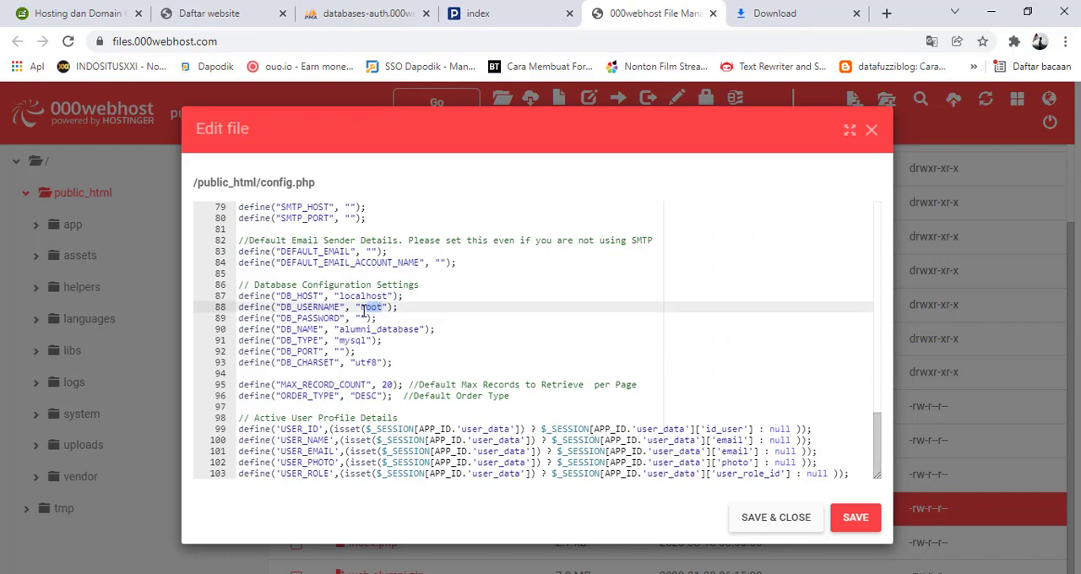
left_click(362, 318)
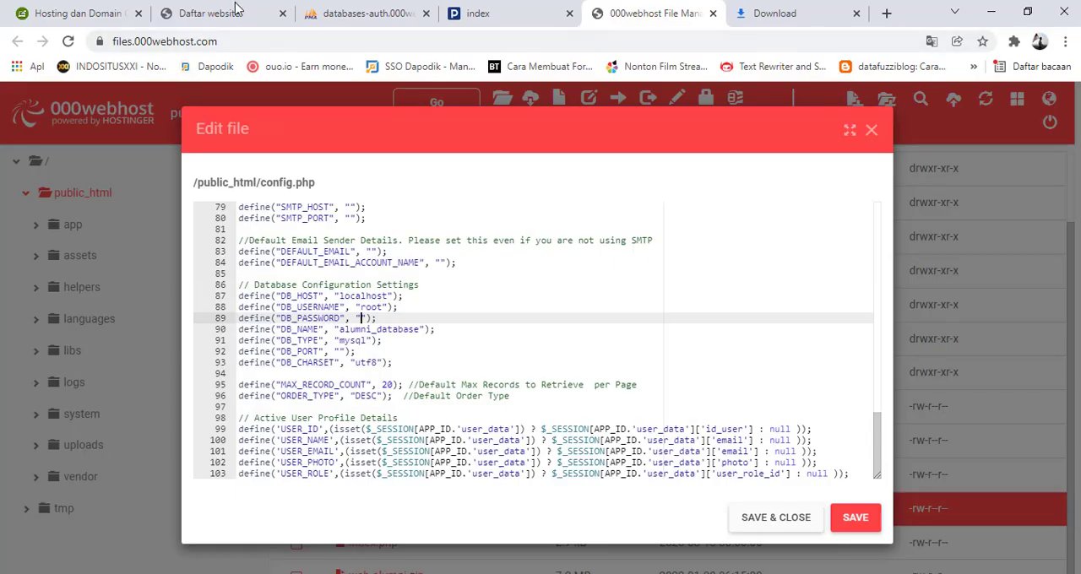
Open the Database Manager of the hosted website from its dashboard
left_click(236, 8)
left_click(241, 346)
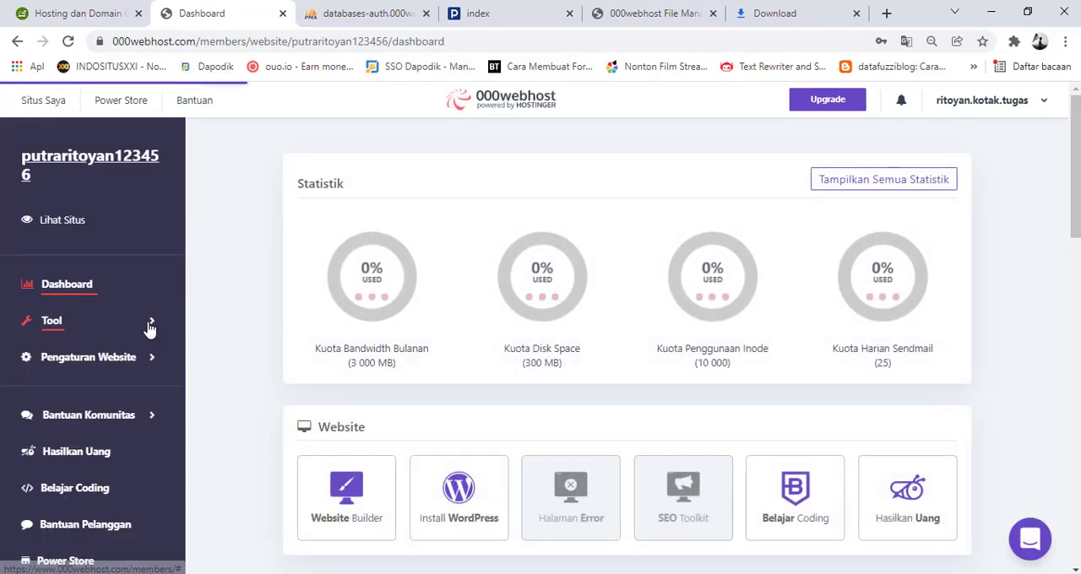
left_click(149, 328)
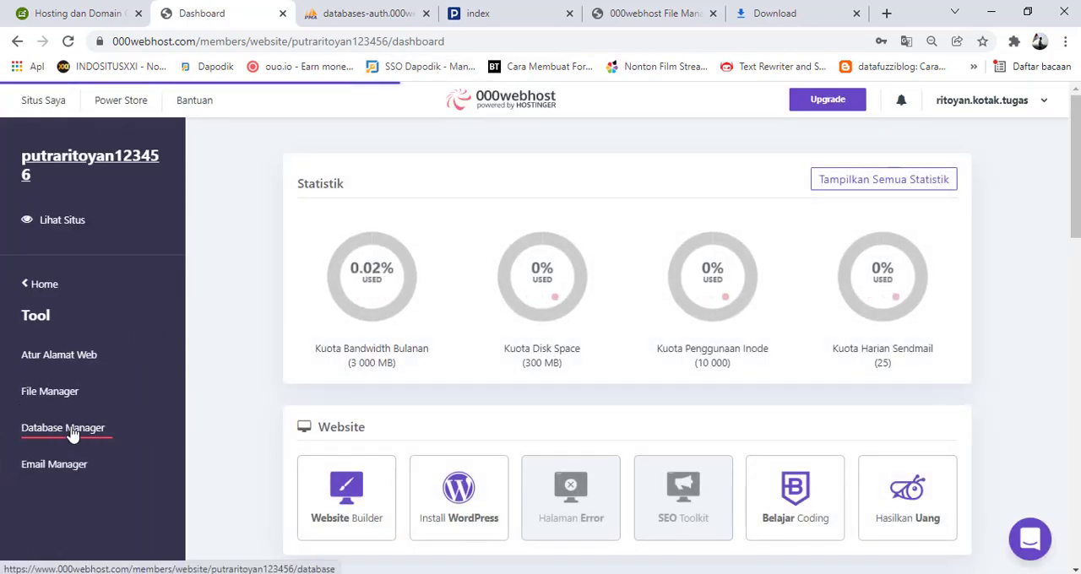
left_click(71, 429)
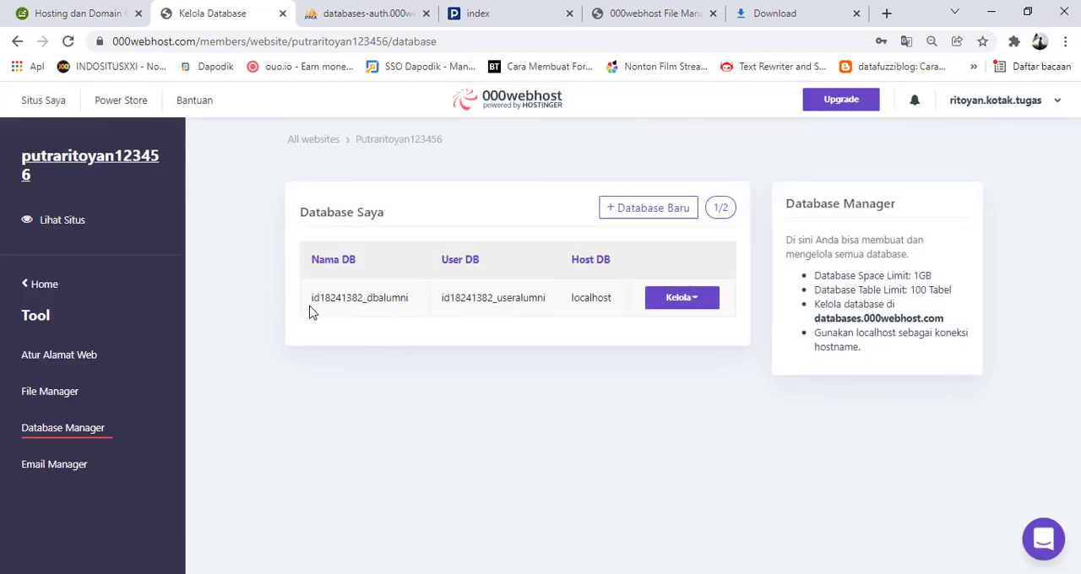
Copy the full dbalumni database name from the Database Manager and set it as DB_NAME in config.php
left_click_drag(311, 307, 414, 314)
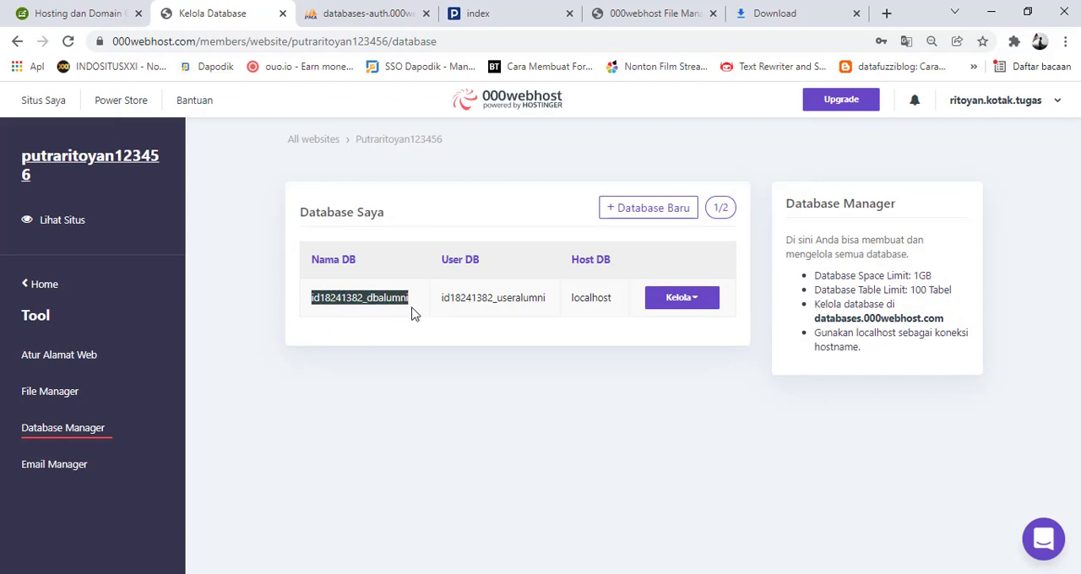
right_click(385, 314)
left_click(413, 374)
left_click(641, 13)
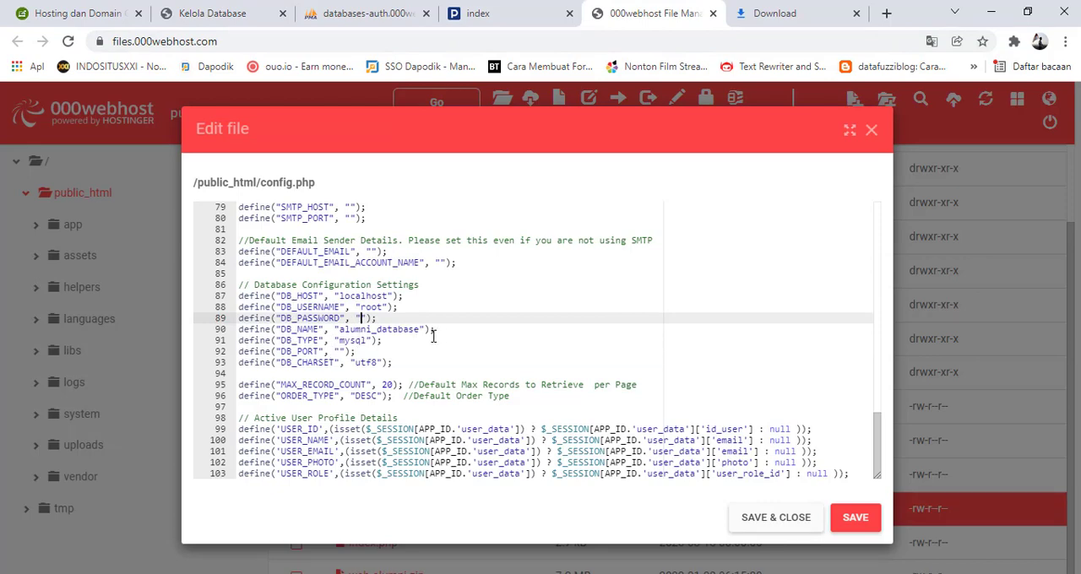
left_click_drag(420, 331, 342, 331)
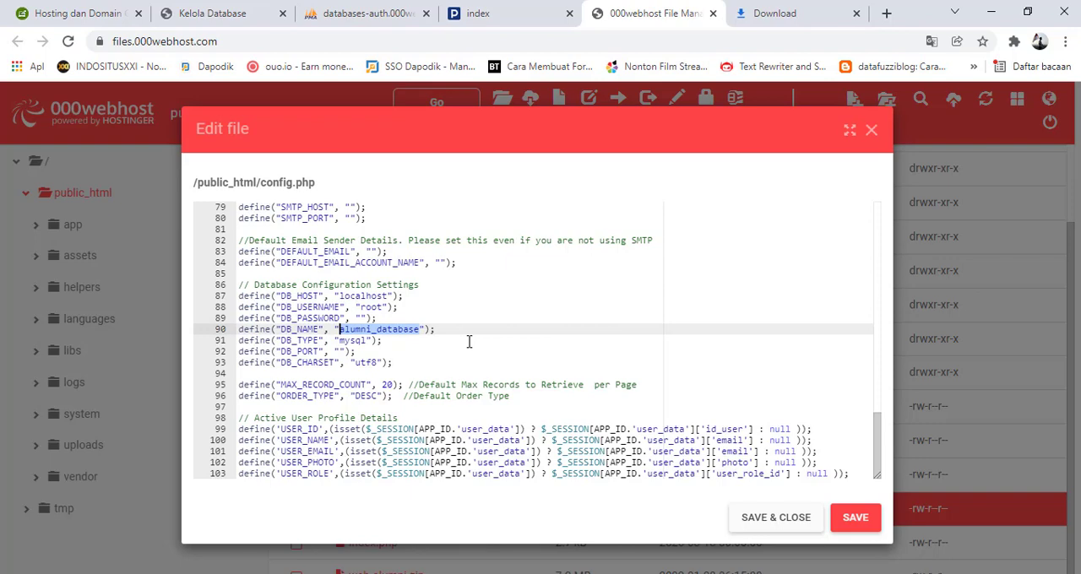
key("ctrl+v")
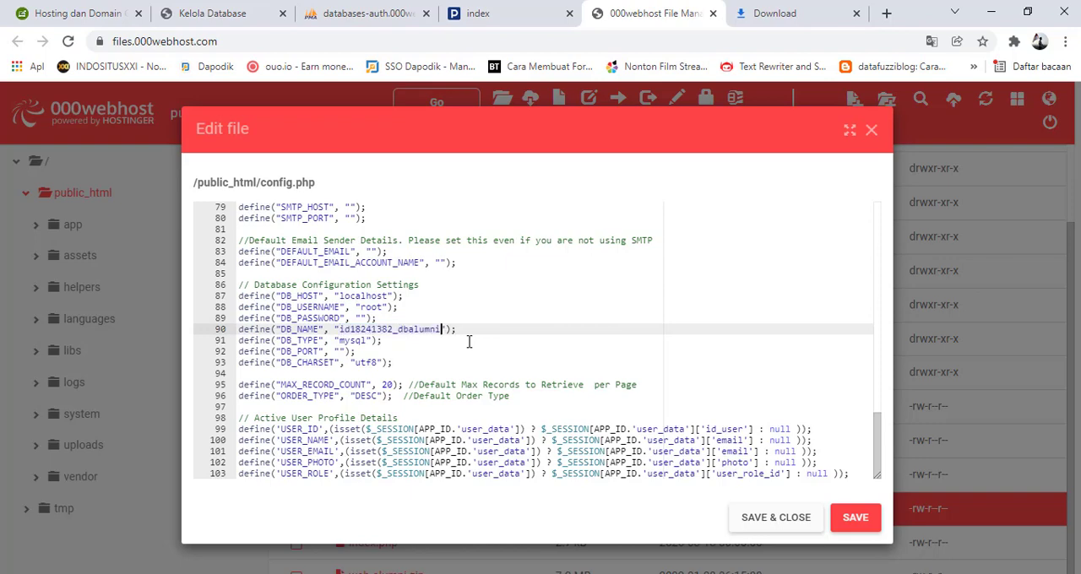
Copy the full useralumni database user from the Database Manager and set it as DB_USERNAME in config.php
left_click(239, 20)
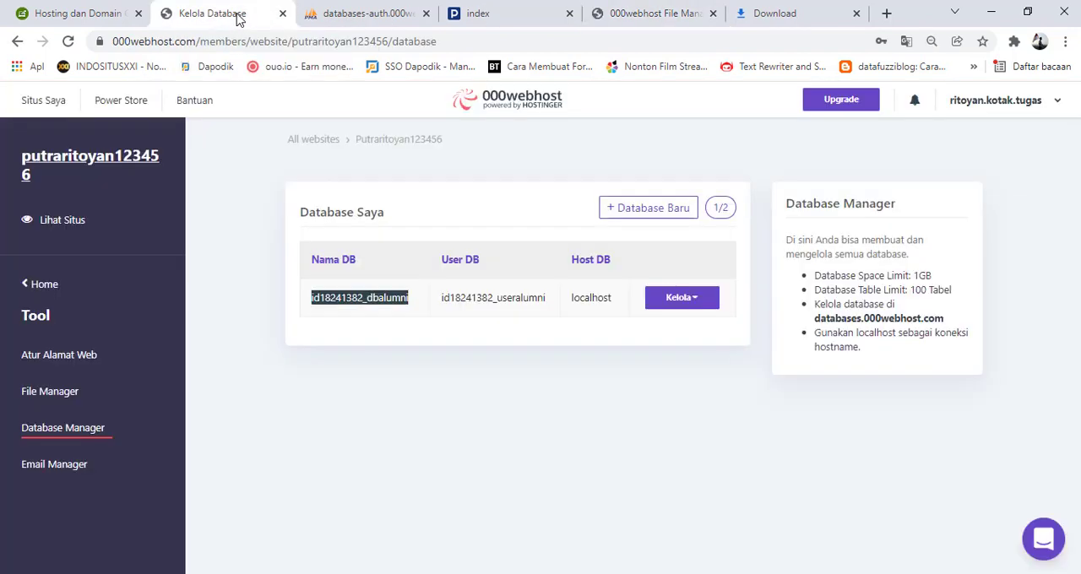
left_click(538, 301)
left_click_drag(545, 302, 443, 301)
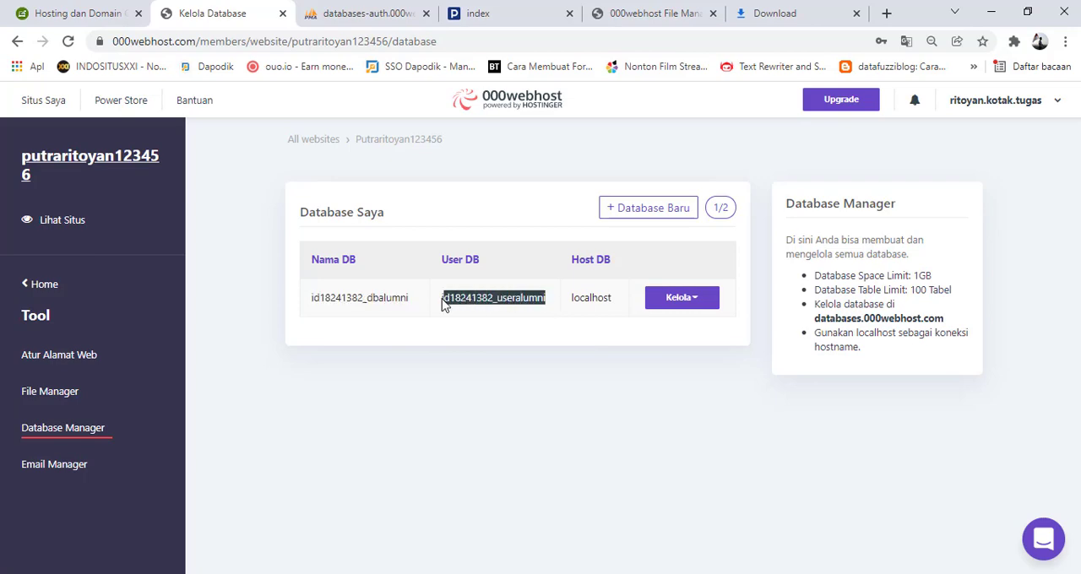
right_click(461, 297)
left_click(499, 309)
left_click(616, 17)
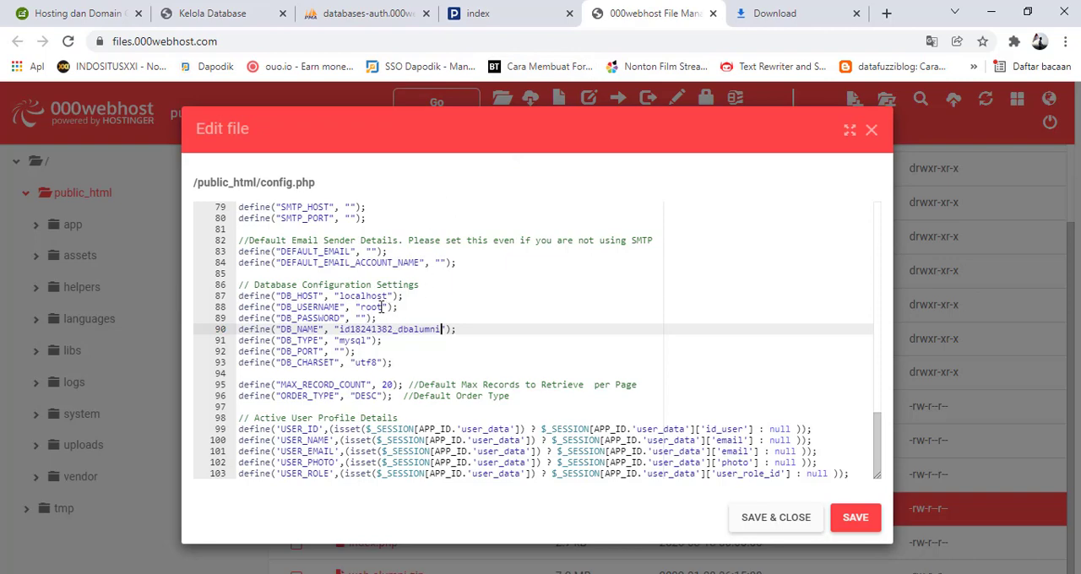
left_click_drag(385, 307, 362, 309)
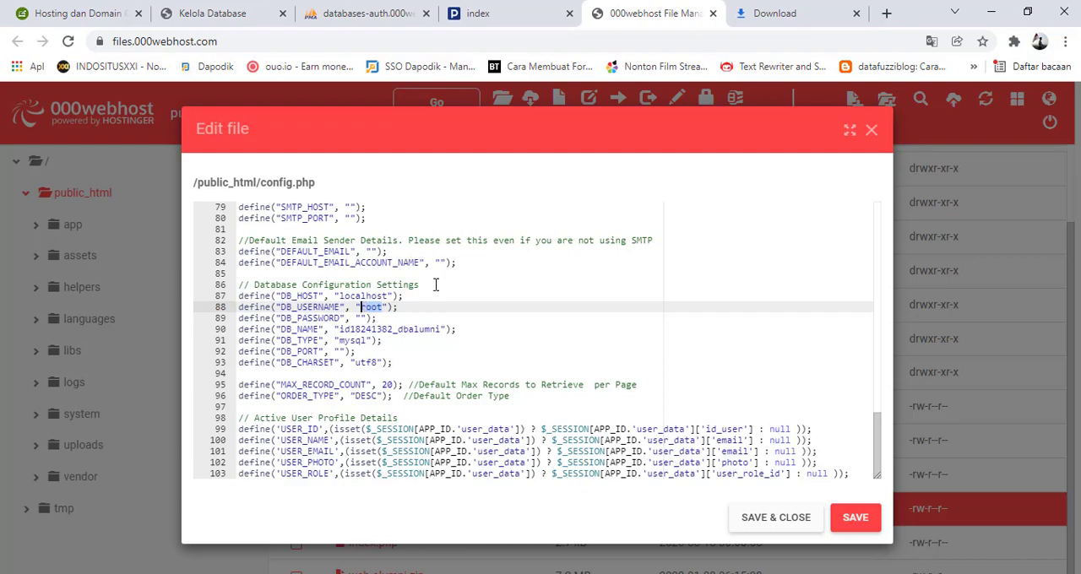
key("ctrl+v")
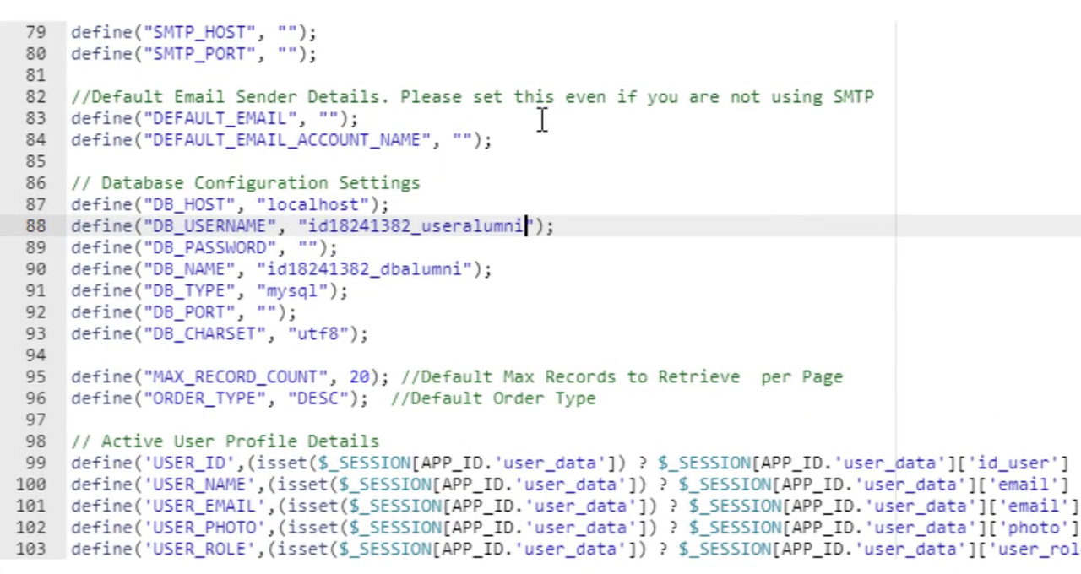
Enter the hosted database's password as DB_PASSWORD in config.php, then save and close the file
left_click(310, 248)
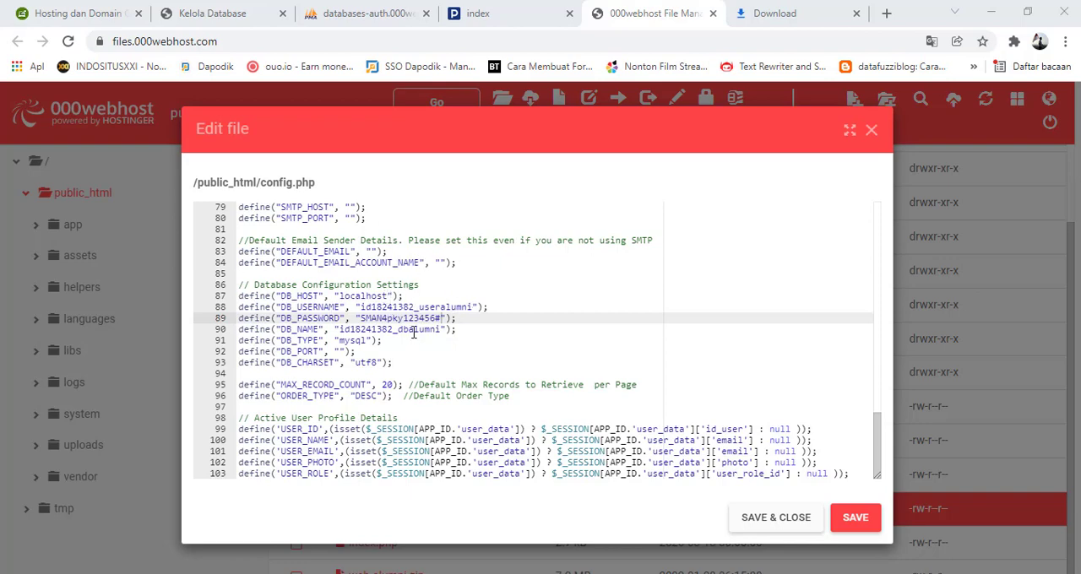
left_click(856, 519)
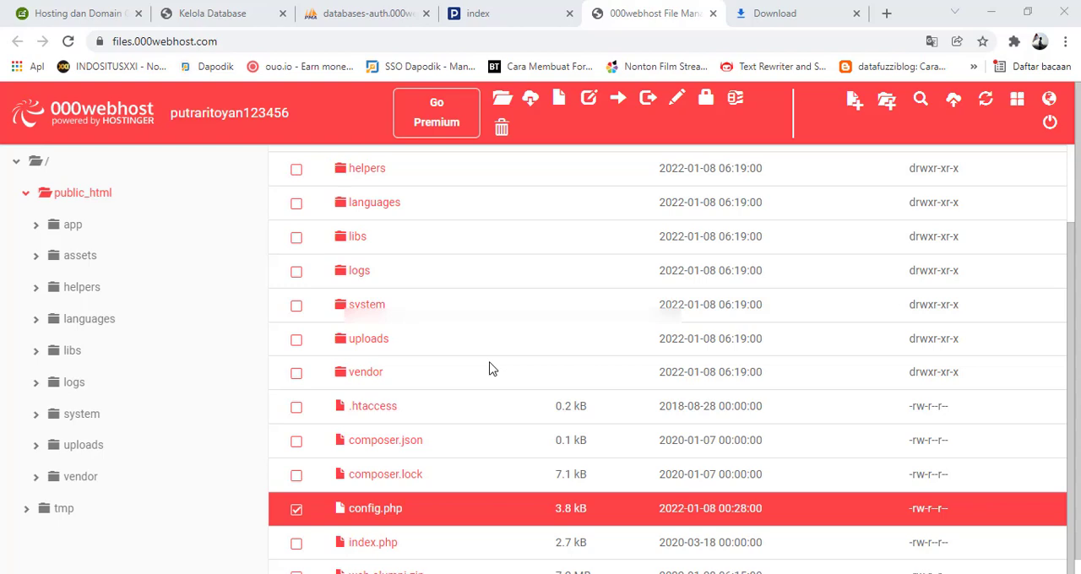
Log in to the hosted web-alumni site with the administrator's e-mail and password, dismissing the browser's password prompts
left_click(497, 15)
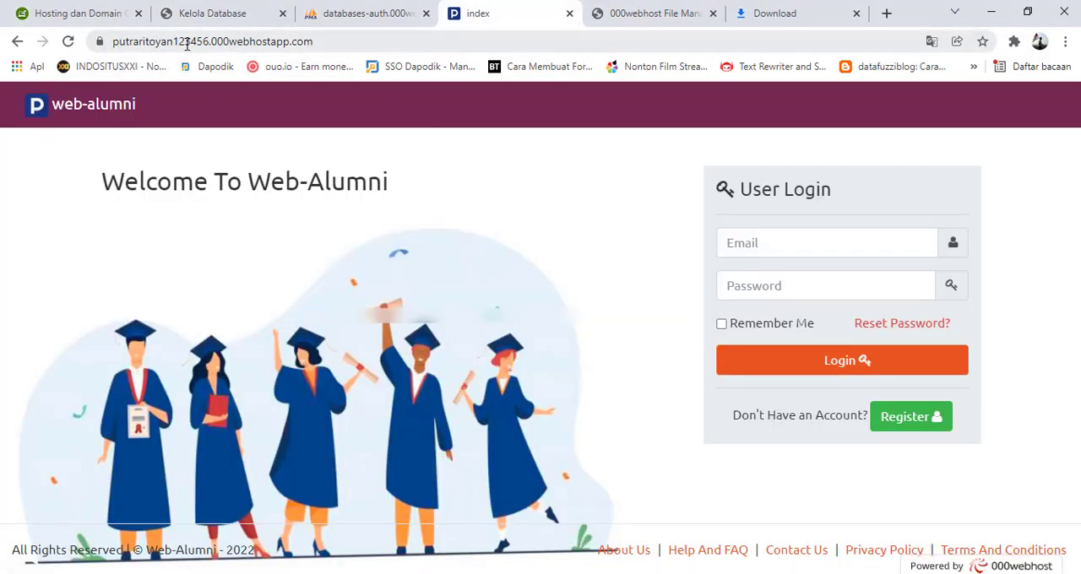
left_click(360, 39)
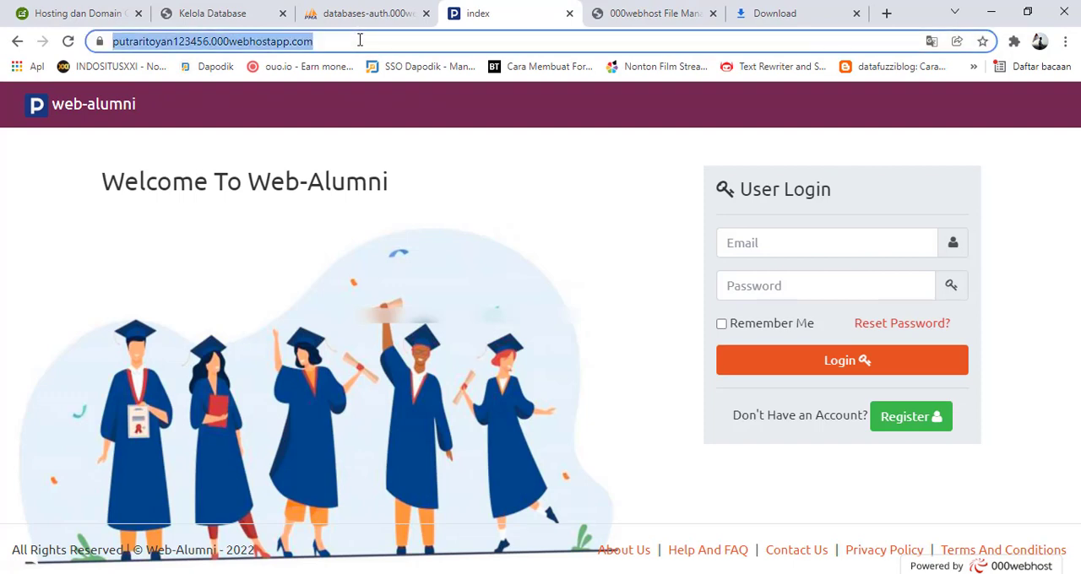
left_click(761, 245)
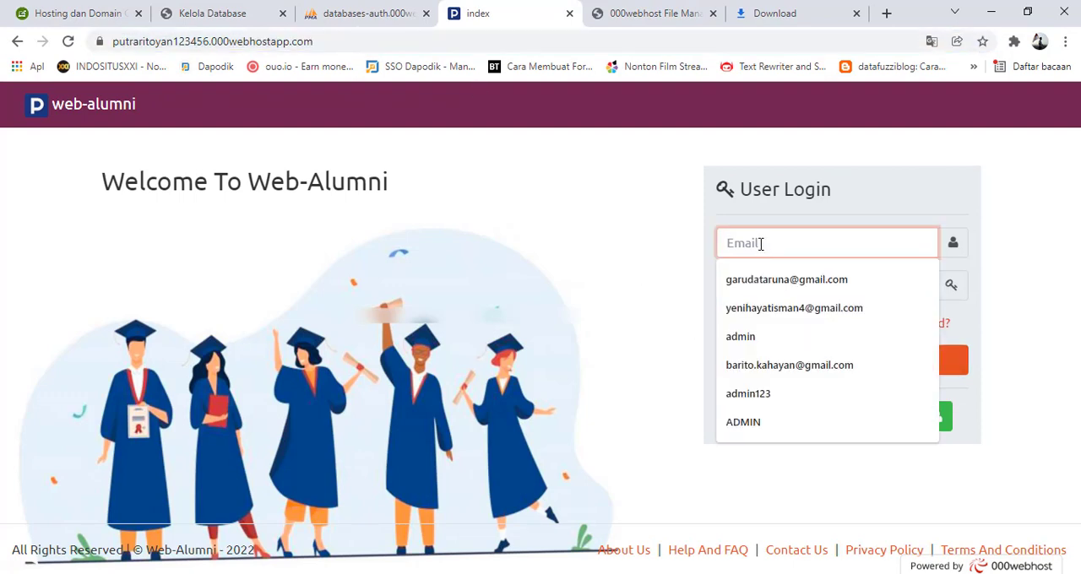
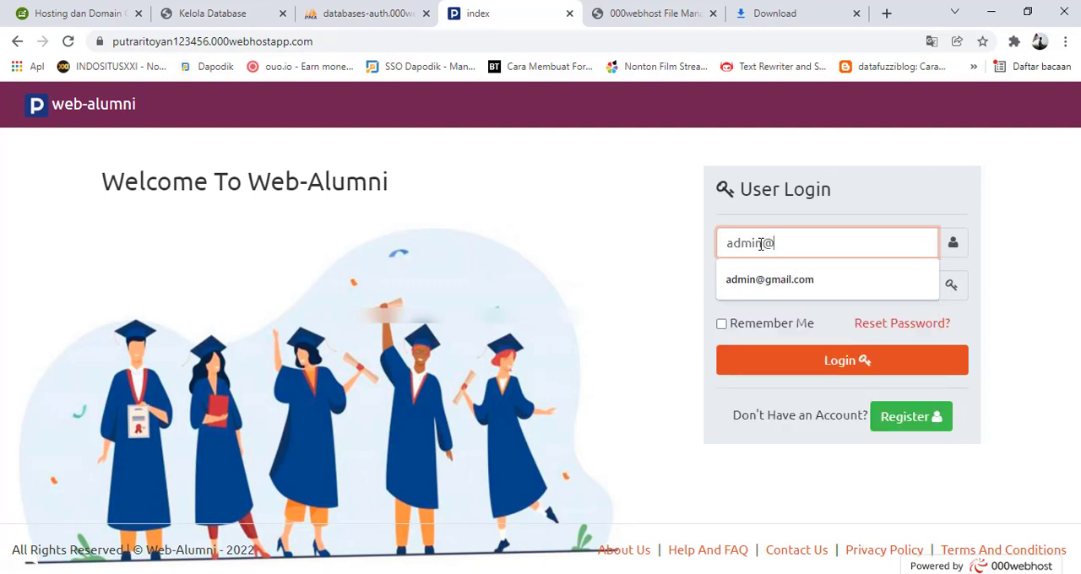
left_click(778, 283)
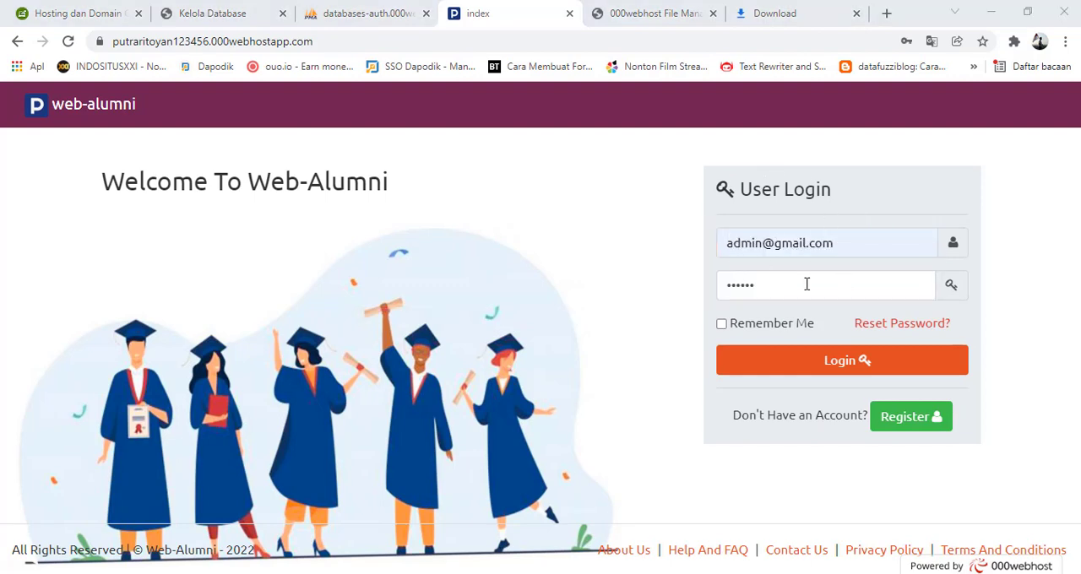
left_click(767, 366)
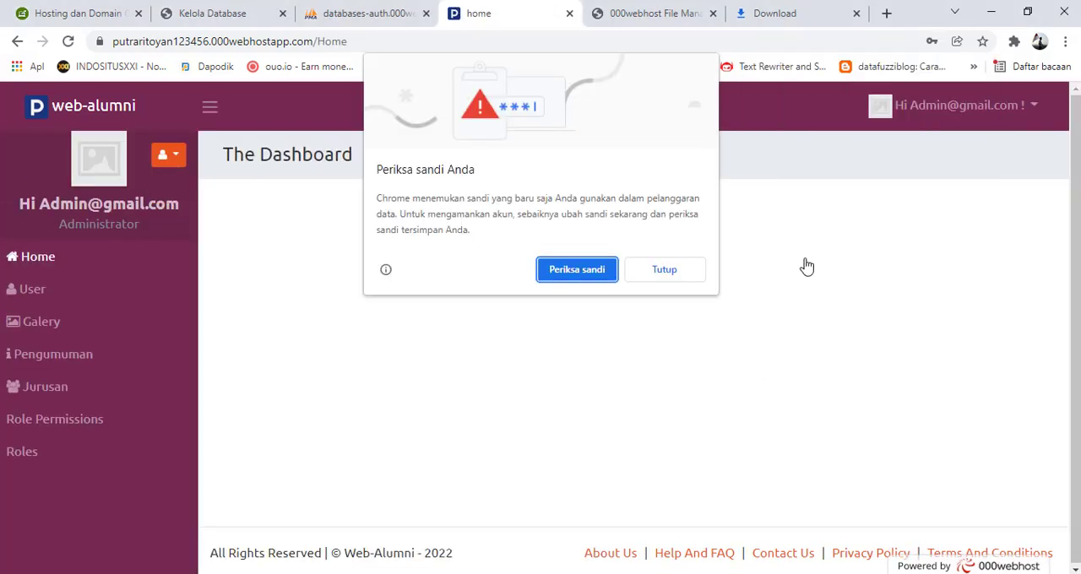
left_click(664, 279)
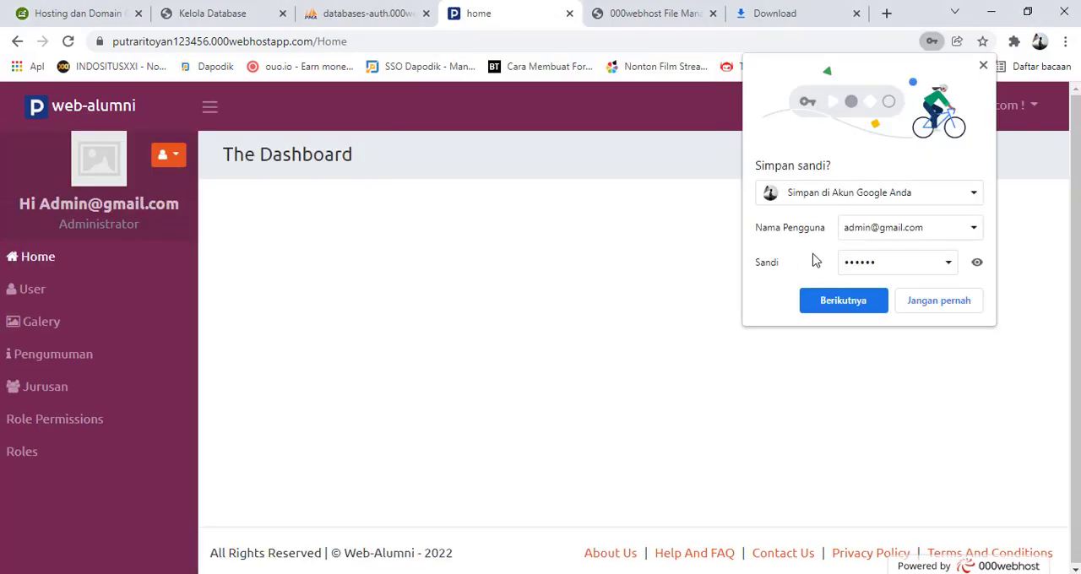
left_click(984, 67)
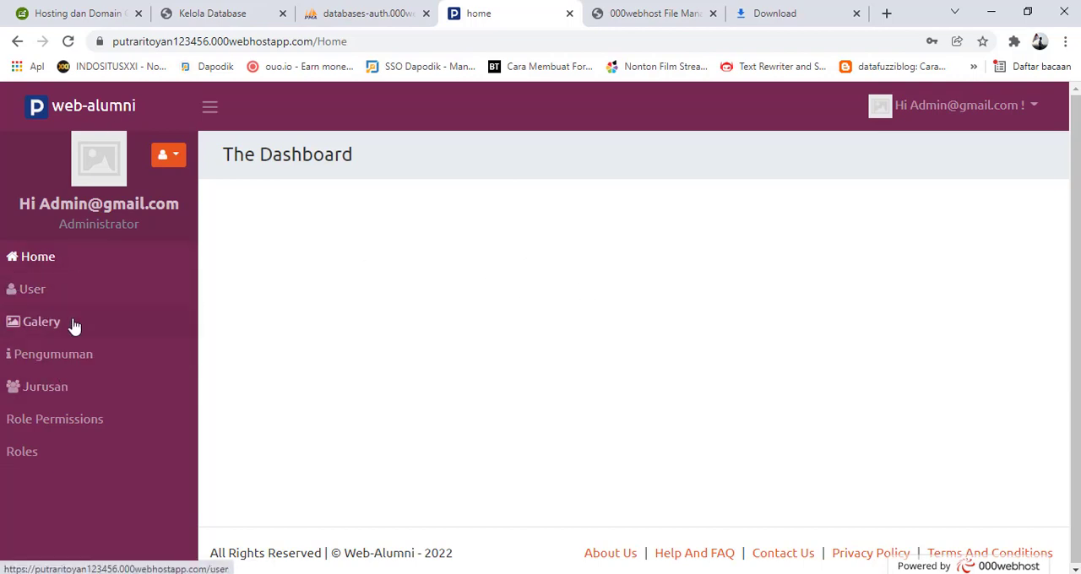
Add a new Jurusan record named BAHASA JEPANG on the hosted web-alumni site
left_click(52, 390)
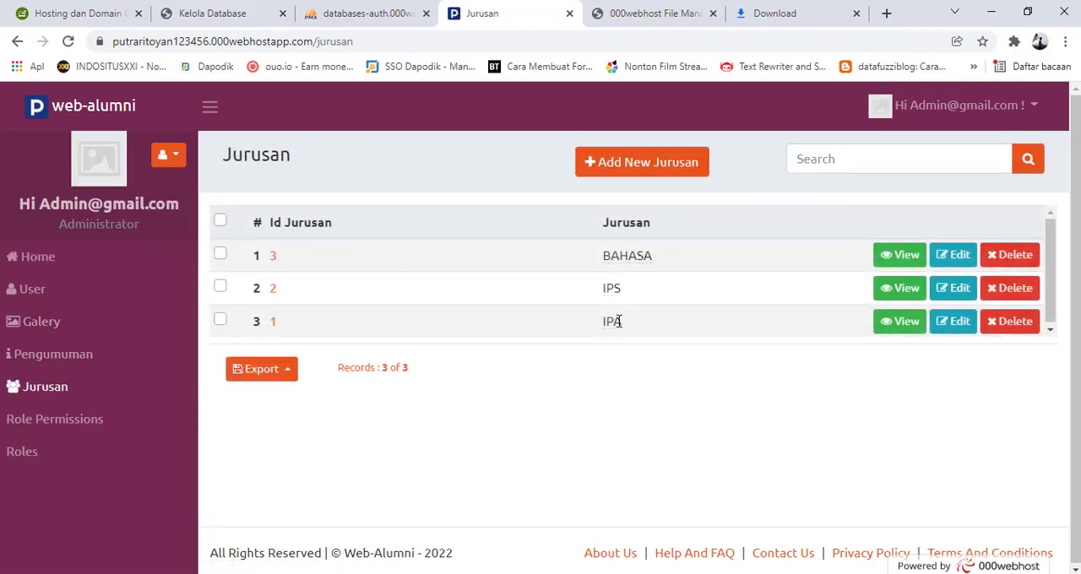
left_click(630, 169)
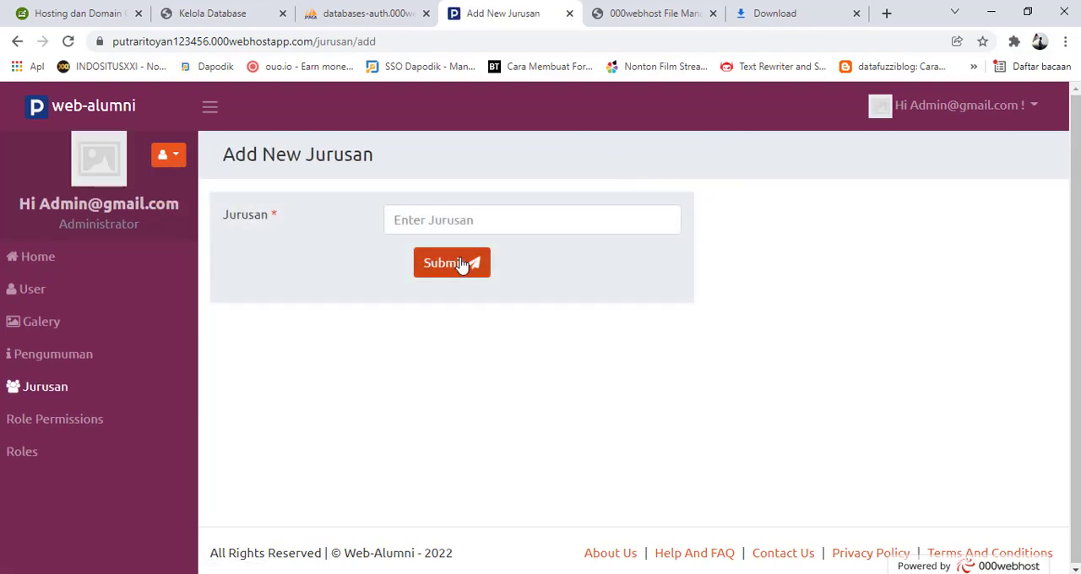
left_click(443, 219)
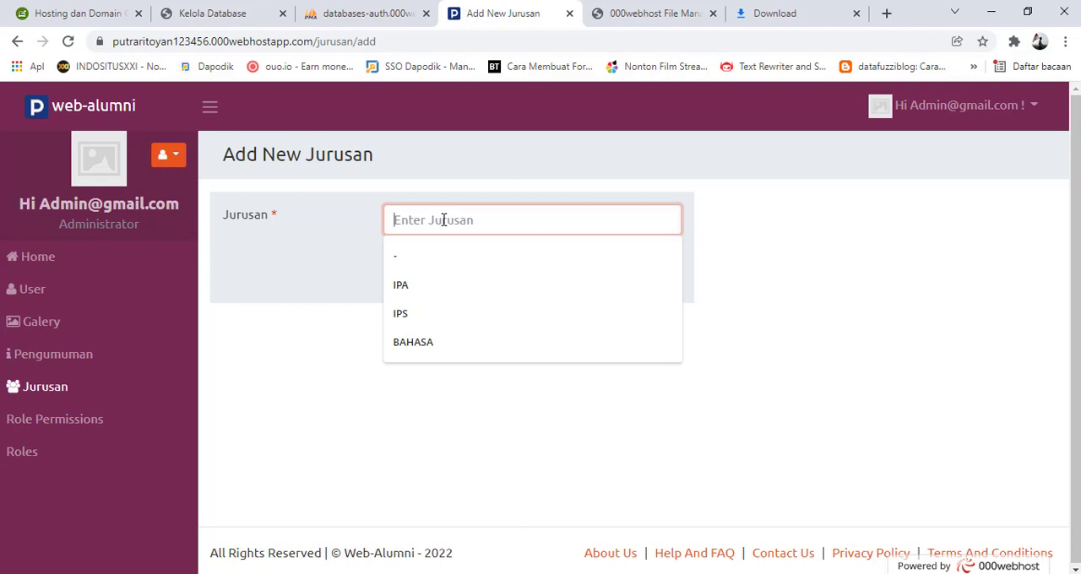
type("b")
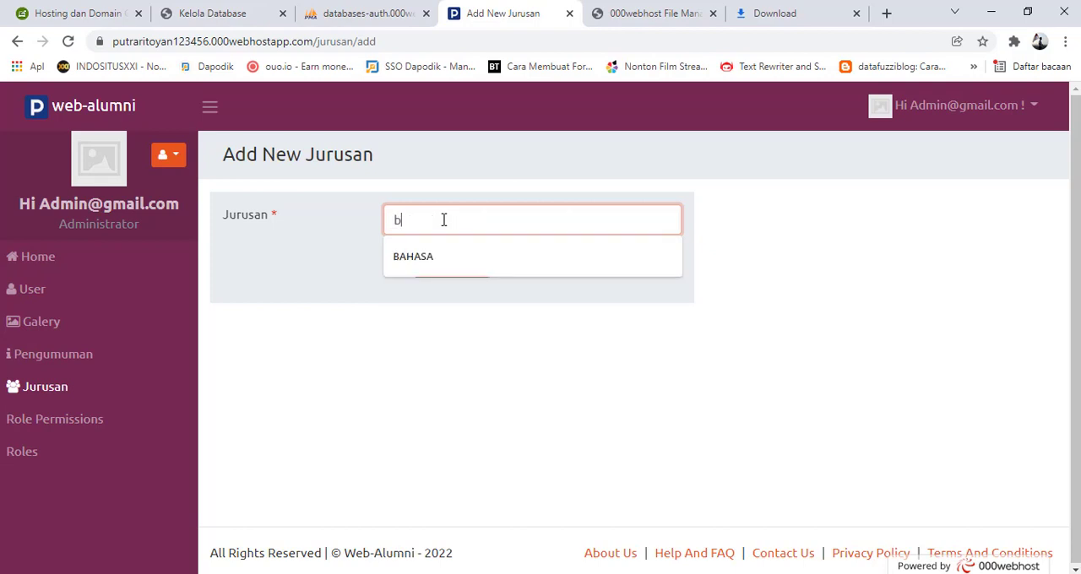
left_click(498, 256)
type("JEPANG")
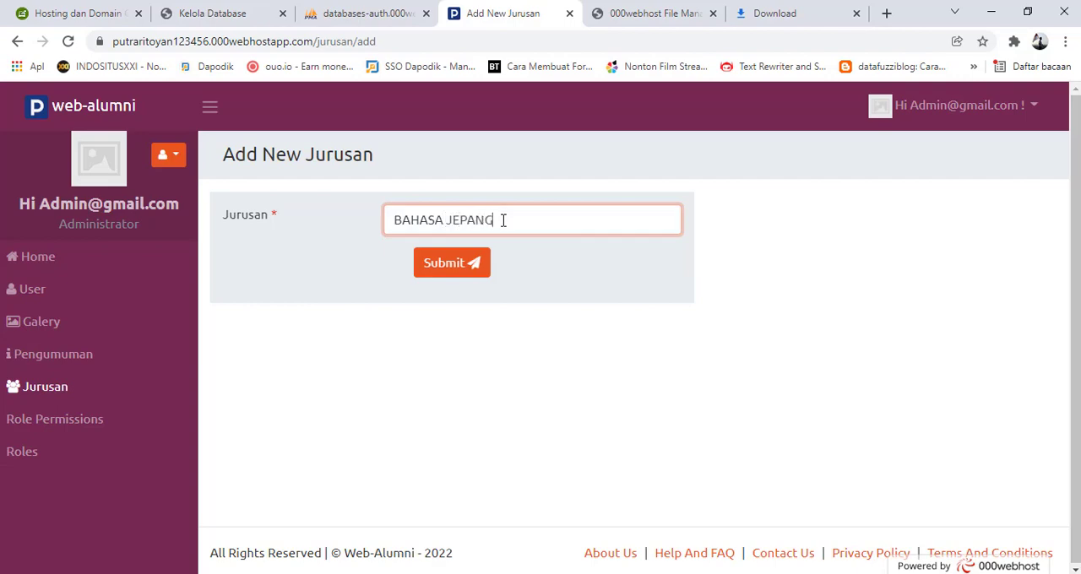
left_click(449, 269)
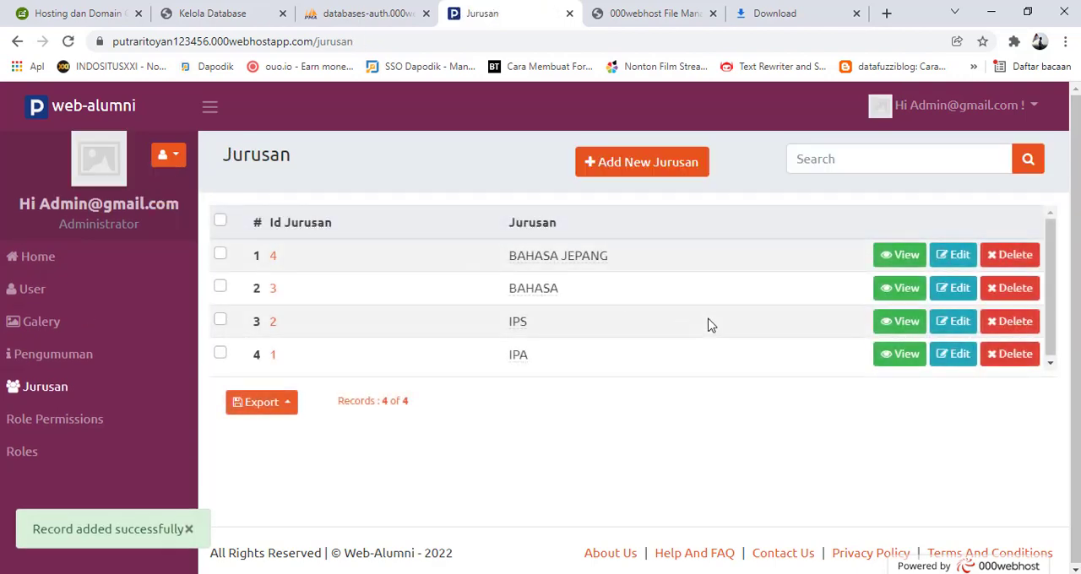